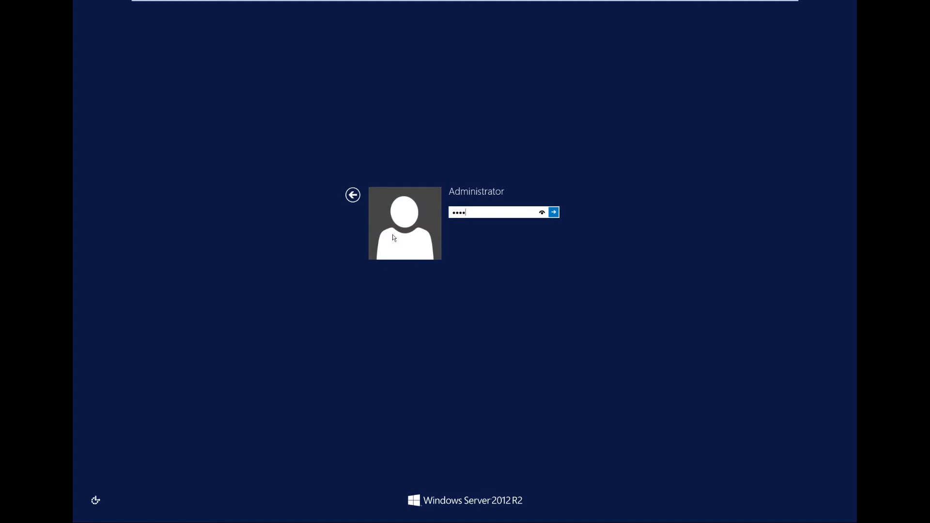
# - Submit the administrator sign-in, maximize Server Manager and open the local server's configuration page
pyautogui.press('Return')
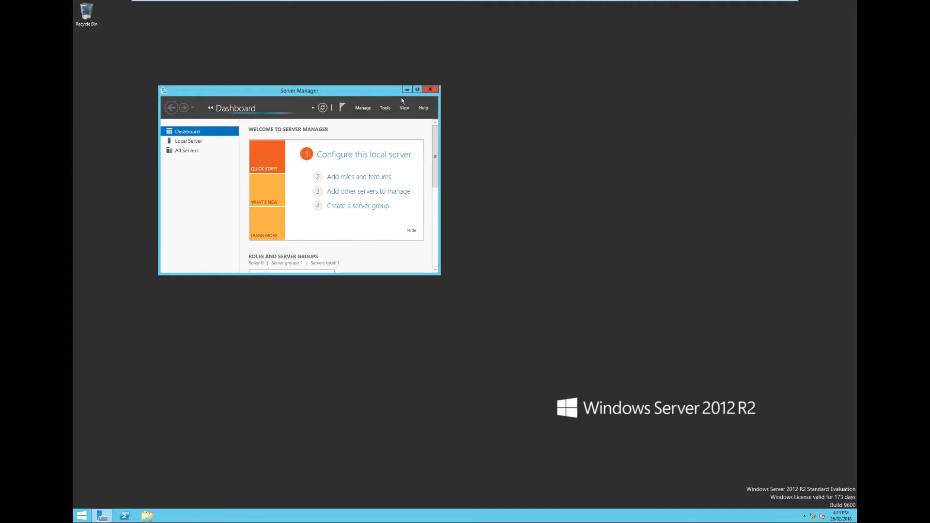
pyautogui.click(417, 90)
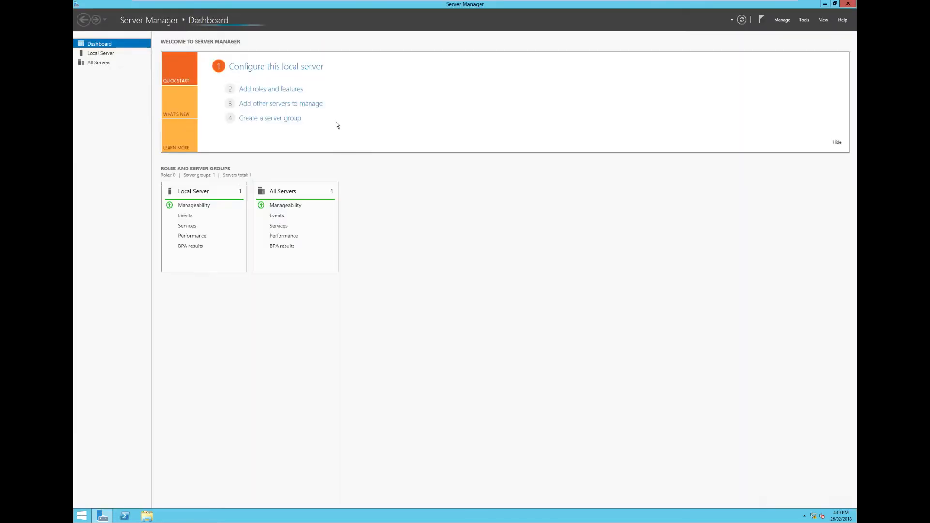
pyautogui.click(294, 69)
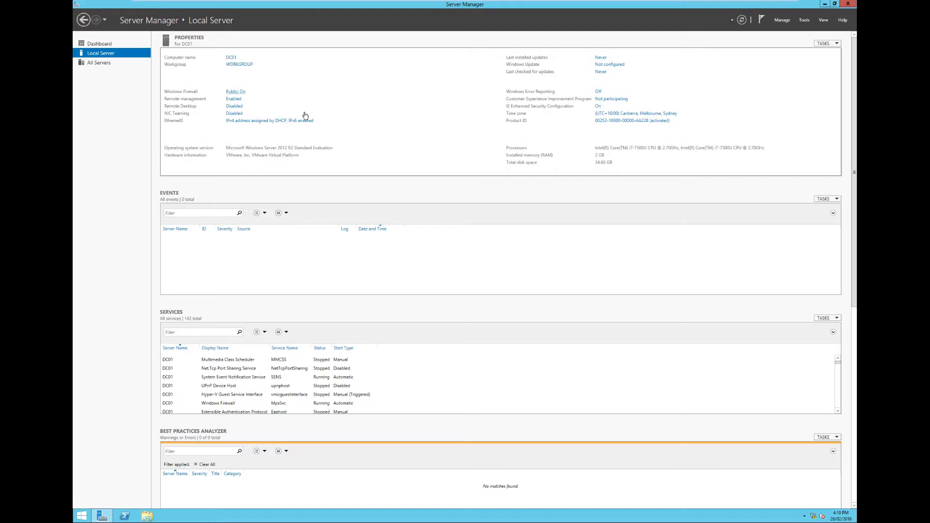
# - Start adding roles and features with a role-based installation on server DC01, and proceed to the server role selection
pyautogui.click(782, 20)
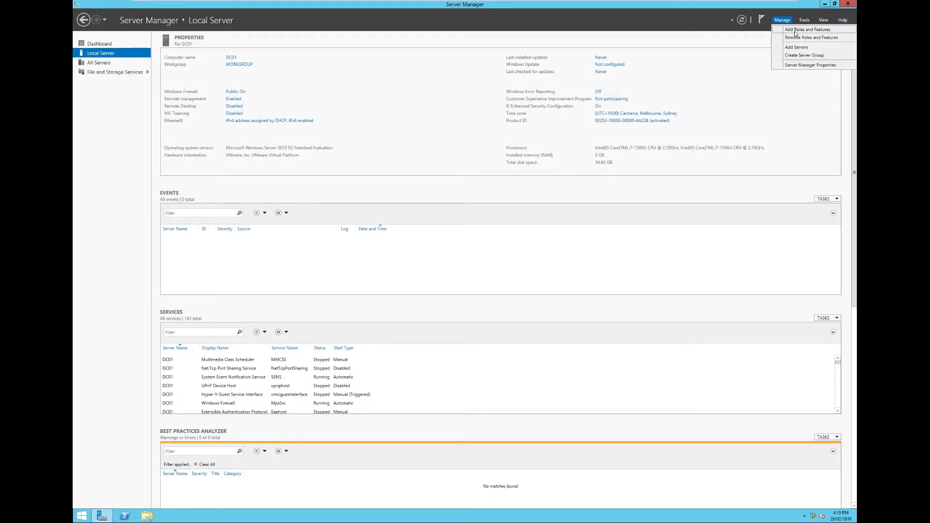
pyautogui.click(797, 31)
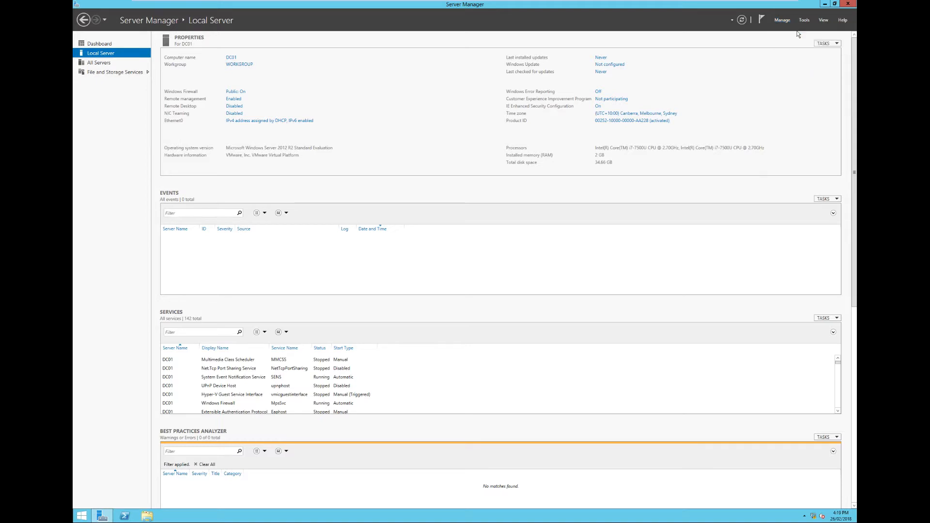
pyautogui.click(389, 311)
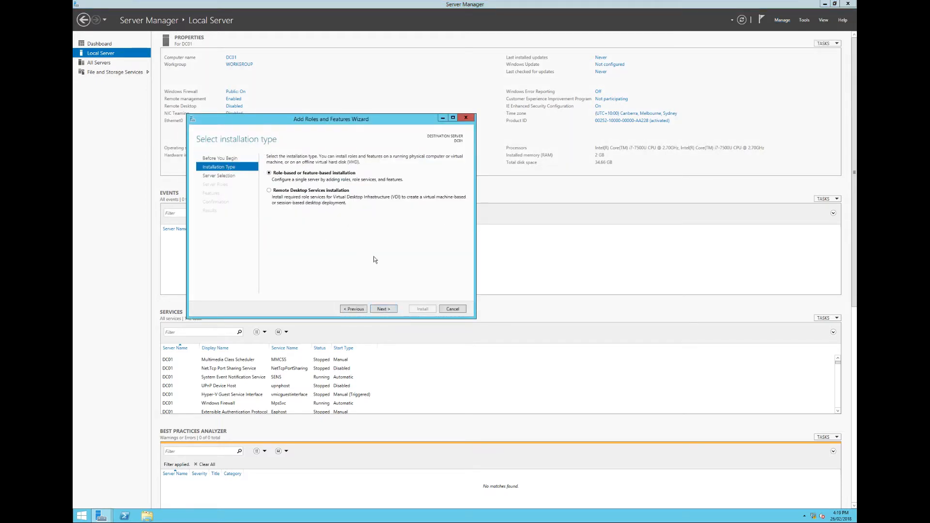
pyautogui.click(387, 311)
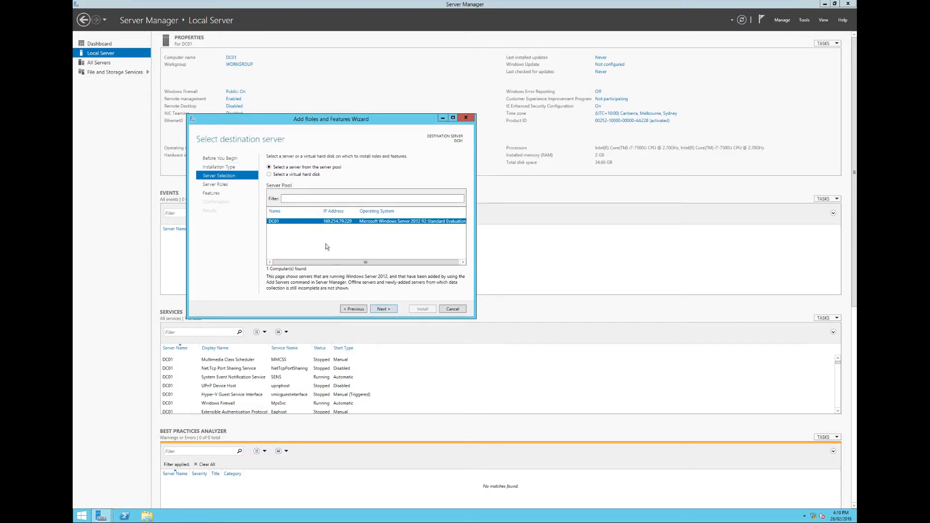
pyautogui.click(385, 310)
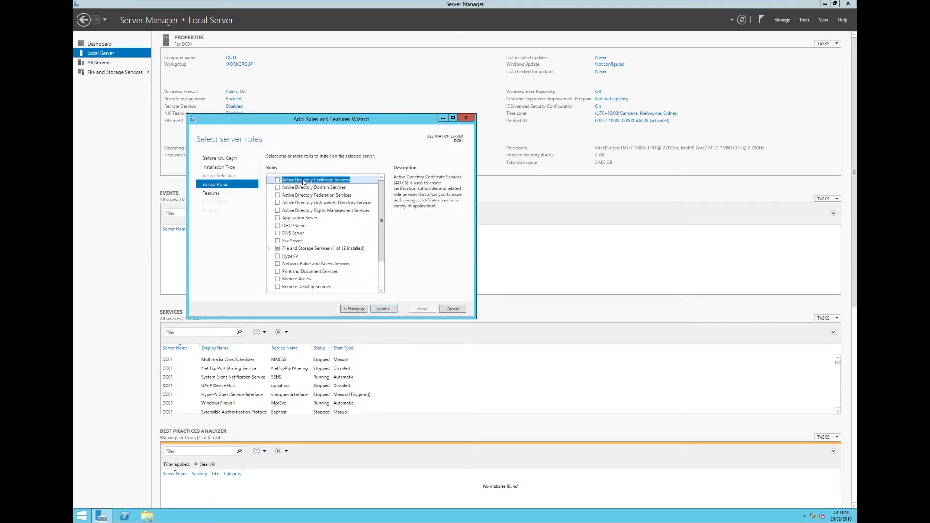
# - Select the Active Directory Domain Services, DHCP Server and DNS Server roles with their required features, continuing despite the static IP validation warnings
pyautogui.click(276, 191)
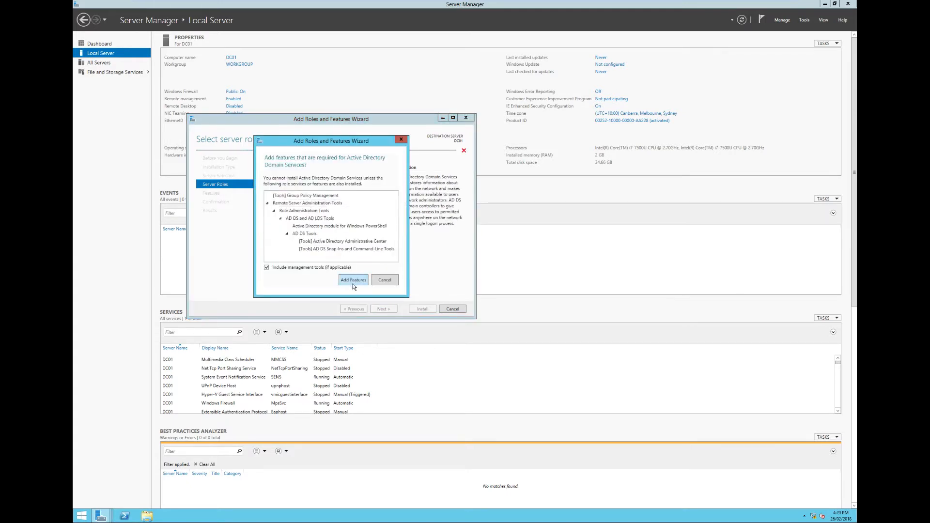
pyautogui.click(354, 286)
pyautogui.click(277, 225)
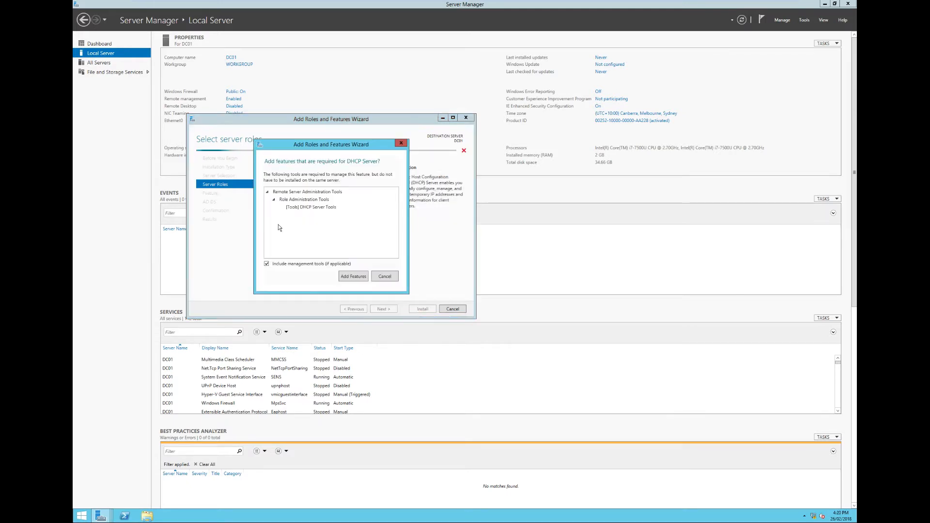
pyautogui.click(354, 279)
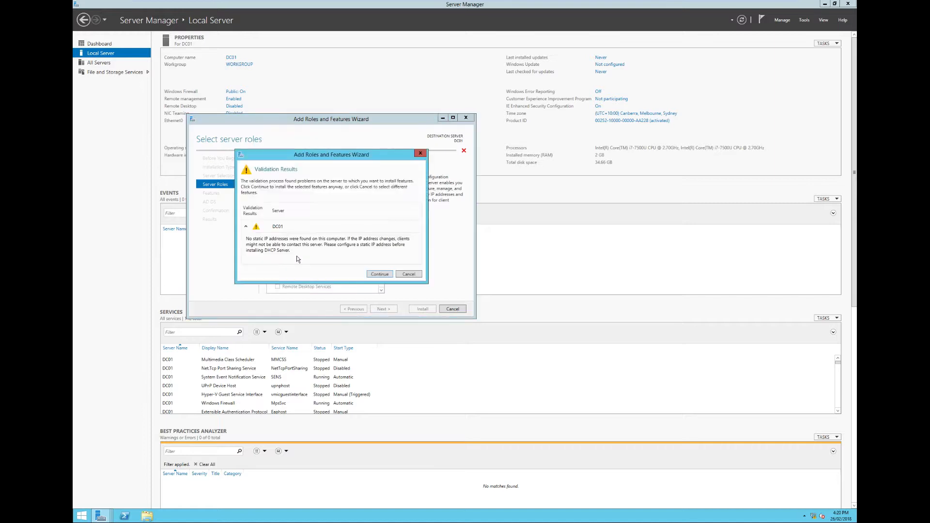
pyautogui.click(379, 275)
pyautogui.click(276, 236)
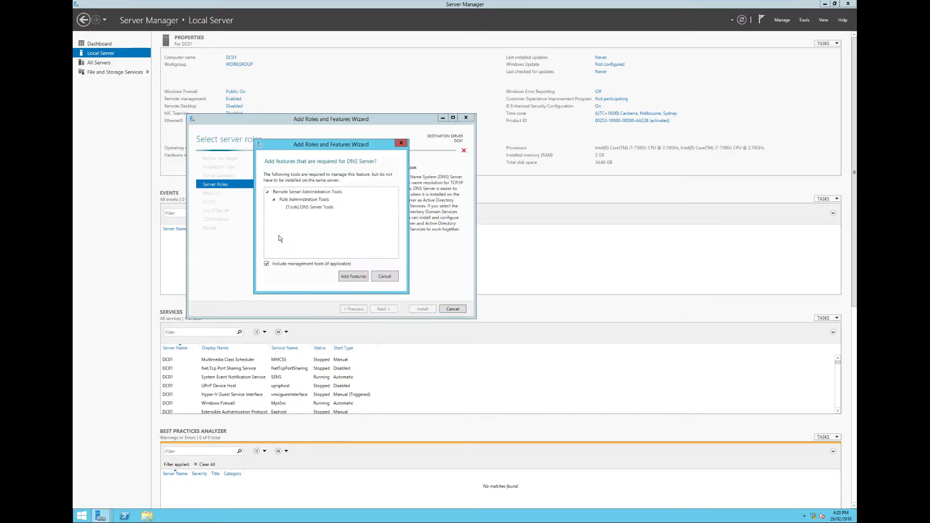
pyautogui.click(344, 276)
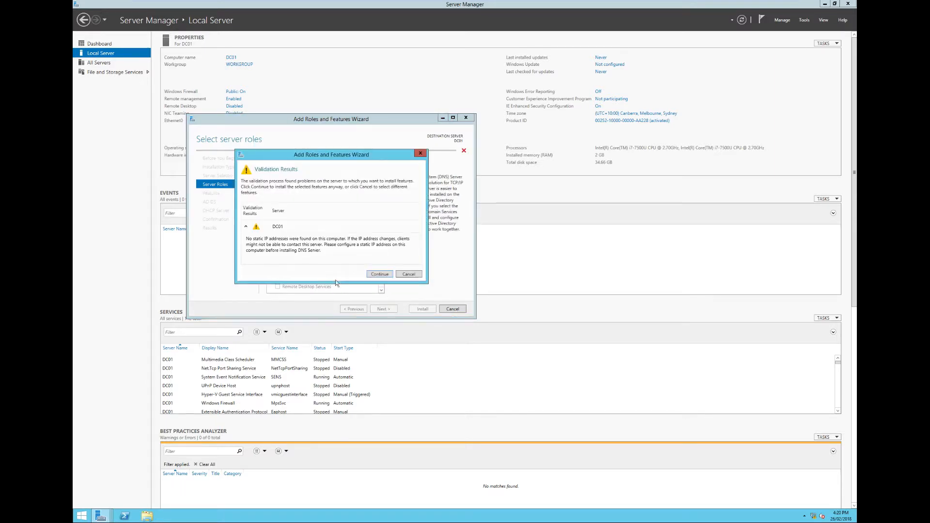
pyautogui.click(381, 276)
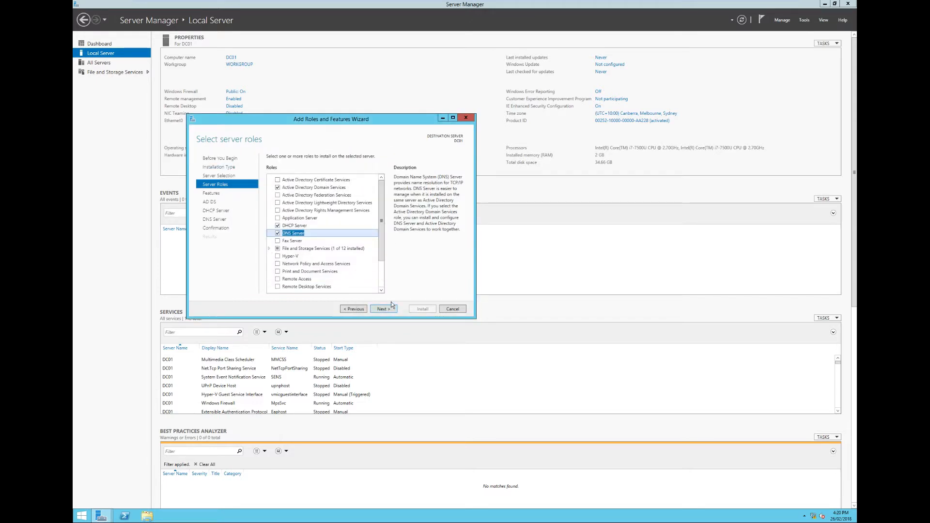
# - In the virtual machine settings, connect the network adapter to the existing Active Directory LAN segment and apply the change
pyautogui.moveTo(160, 6)
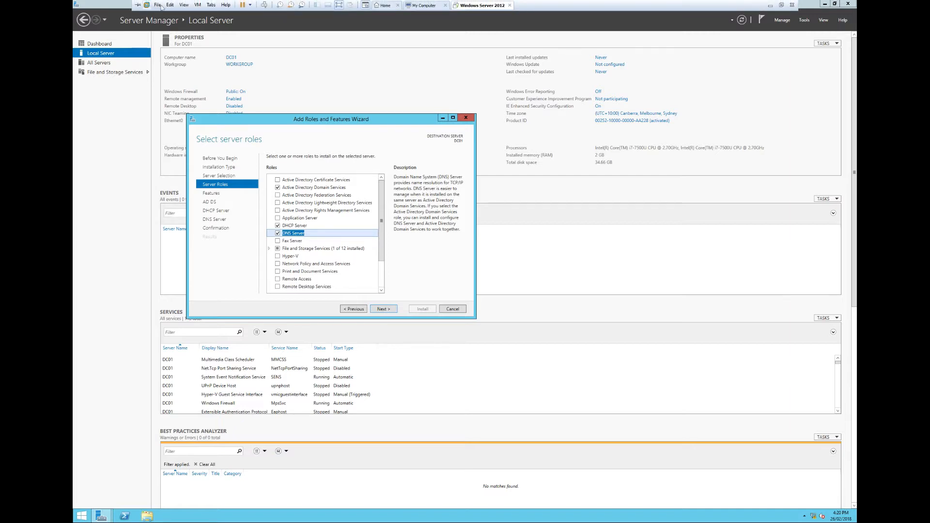
pyautogui.click(198, 5)
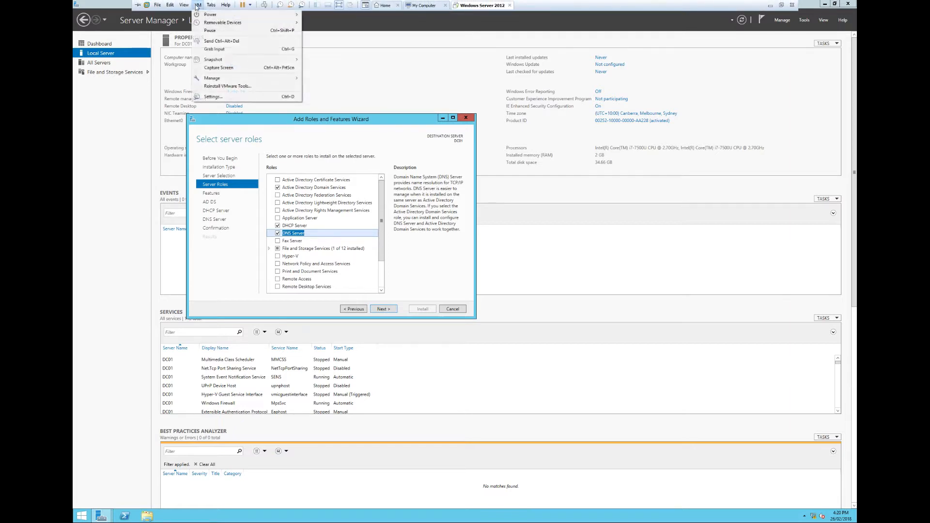
pyautogui.click(238, 100)
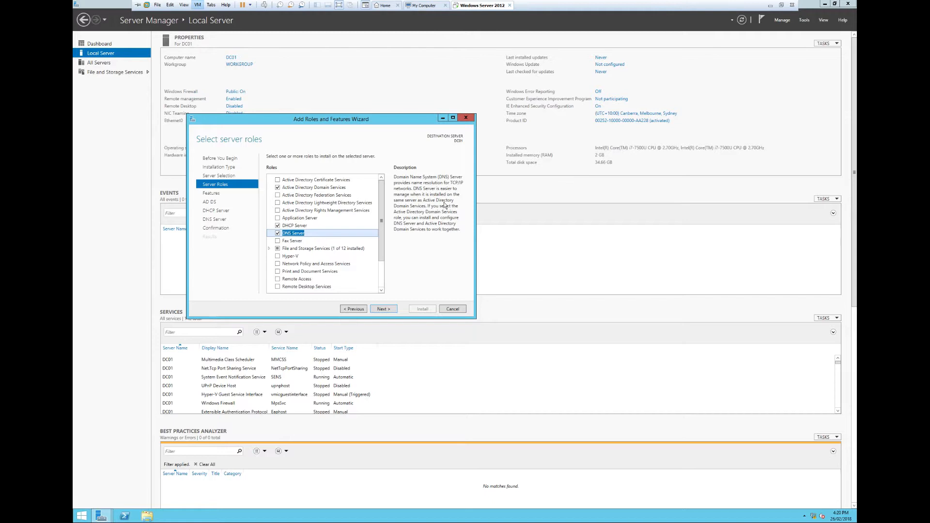
pyautogui.click(365, 209)
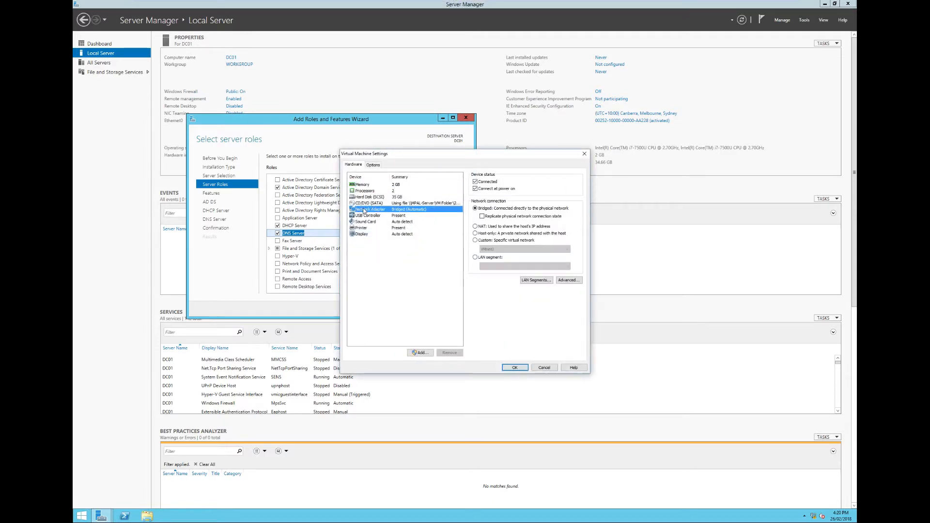
pyautogui.click(476, 257)
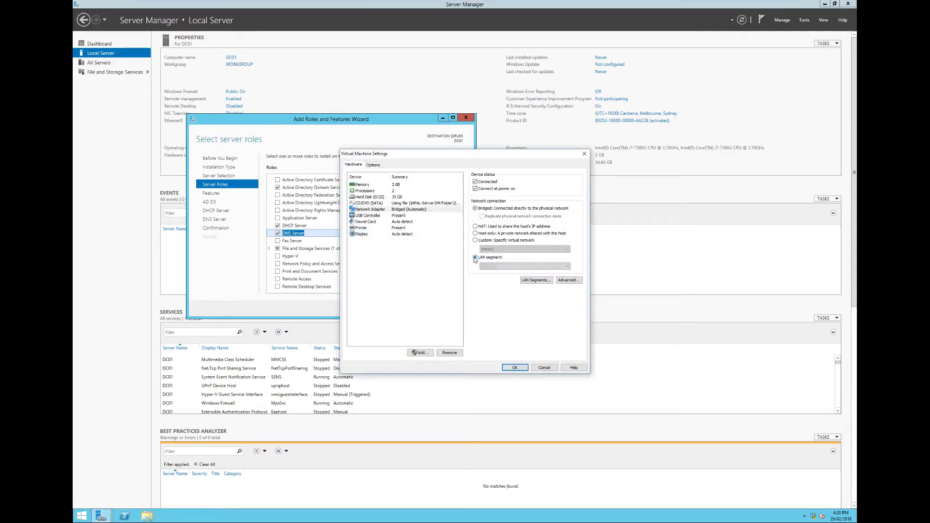
pyautogui.click(536, 281)
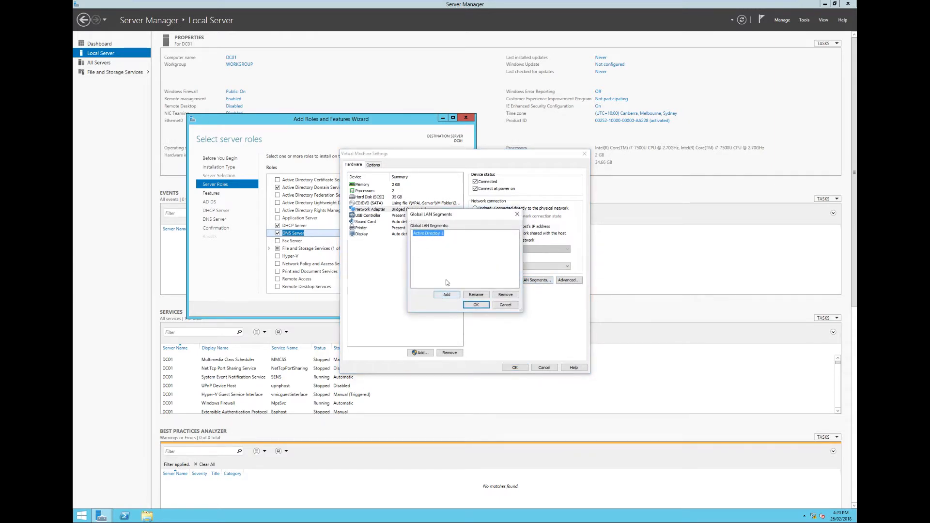
pyautogui.click(475, 304)
pyautogui.click(524, 267)
pyautogui.click(504, 275)
pyautogui.click(519, 371)
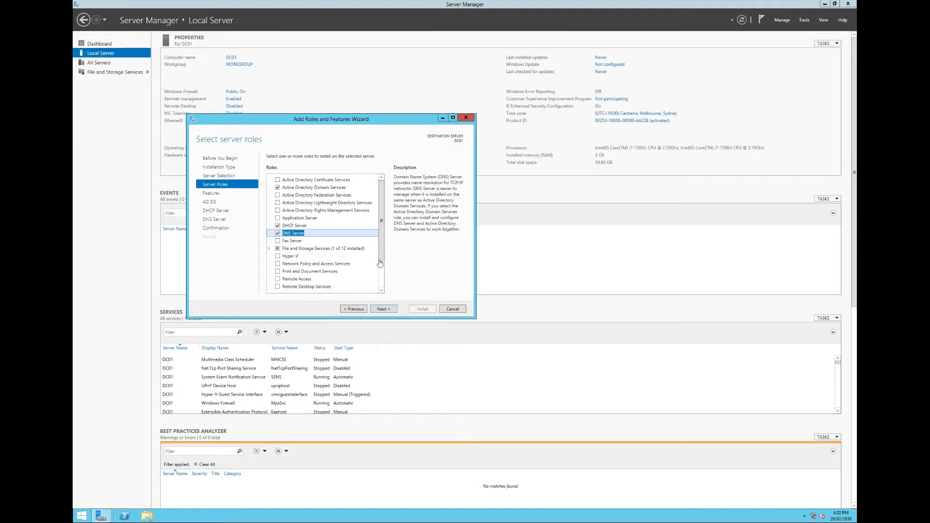
# - Check the server's available network connections and their connection status
pyautogui.click(814, 517)
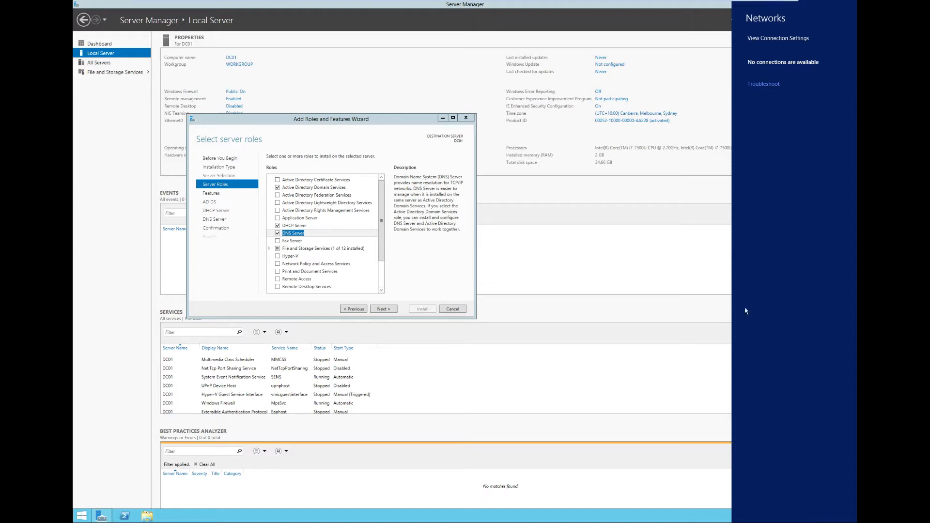
pyautogui.click(700, 510)
pyautogui.click(814, 516)
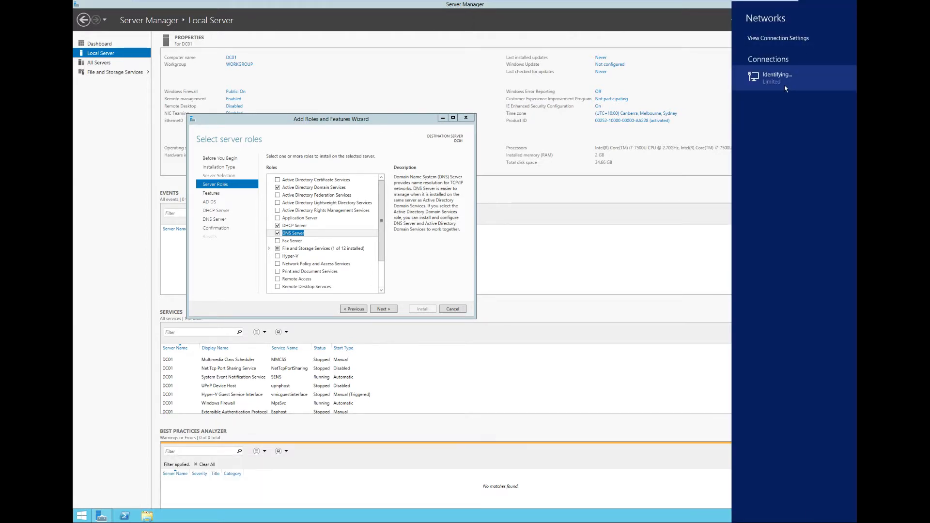
pyautogui.click(781, 505)
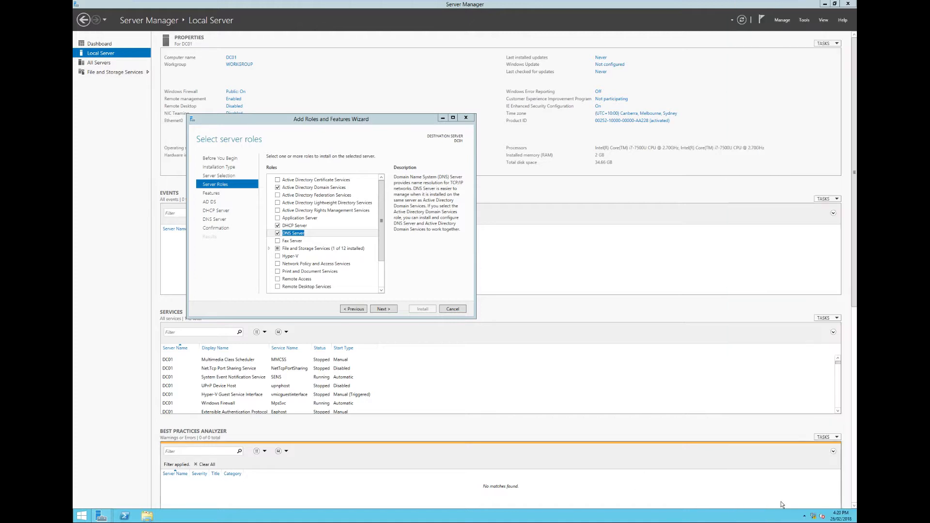
pyautogui.click(814, 517)
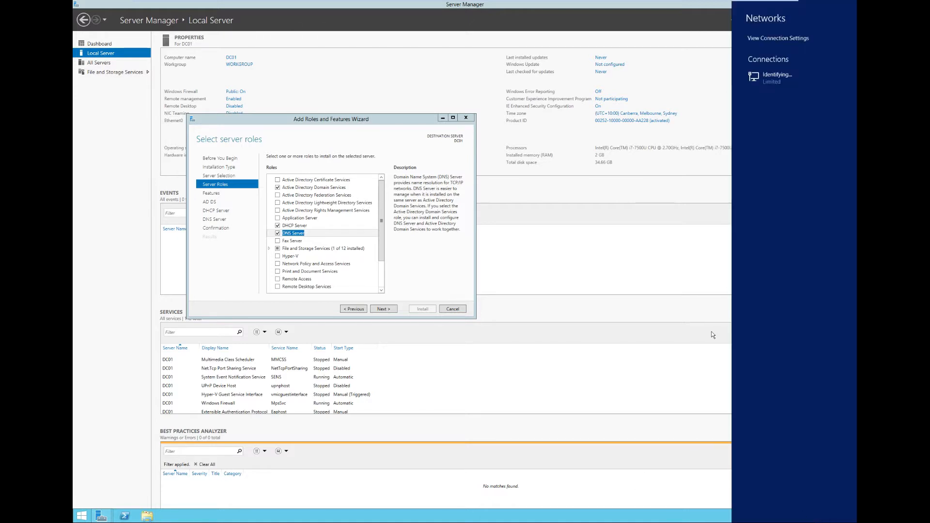
# - Try to check the IP configuration by running ipconfig directly from the Run dialog
pyautogui.press('super+r')
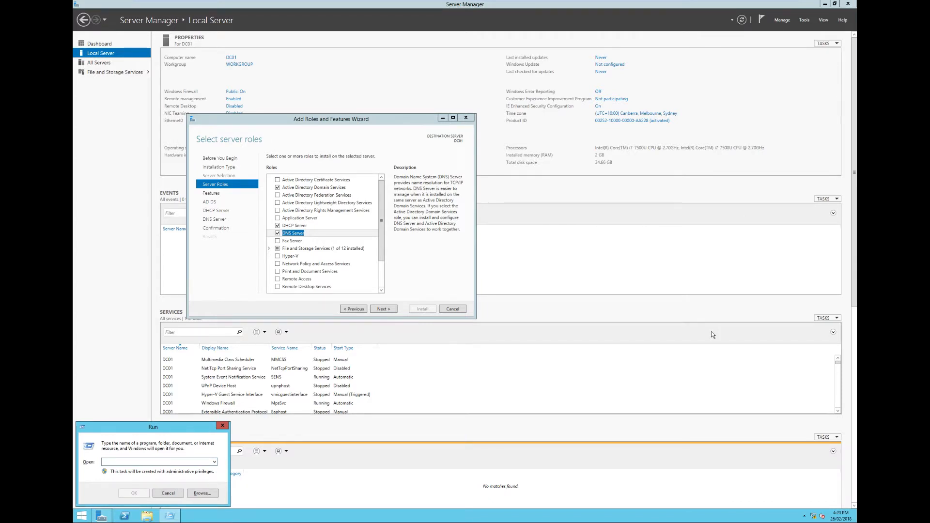
pyautogui.write('ipconfig')
pyautogui.press('Return')
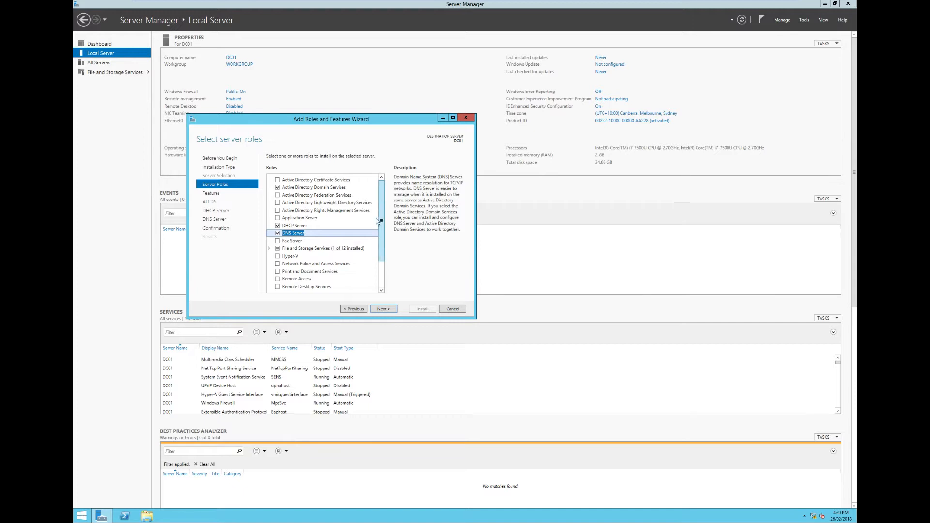
# - Maximize the roles wizard, check the server's IP configuration with ipconfig in a command prompt, and close the prompt
pyautogui.click(453, 118)
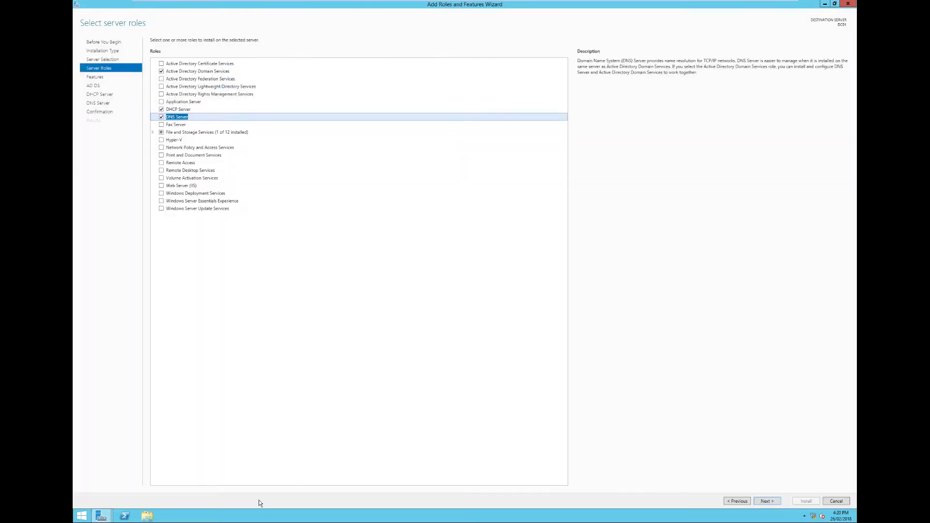
pyautogui.press('super+r')
pyautogui.write('cmd')
pyautogui.press('Return')
pyautogui.write('ipconfig')
pyautogui.press('Return')
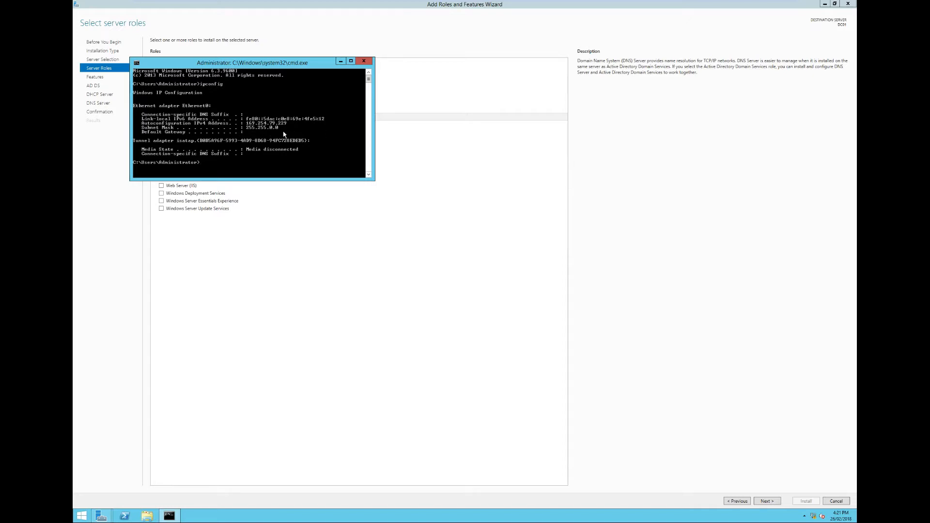
pyautogui.click(364, 61)
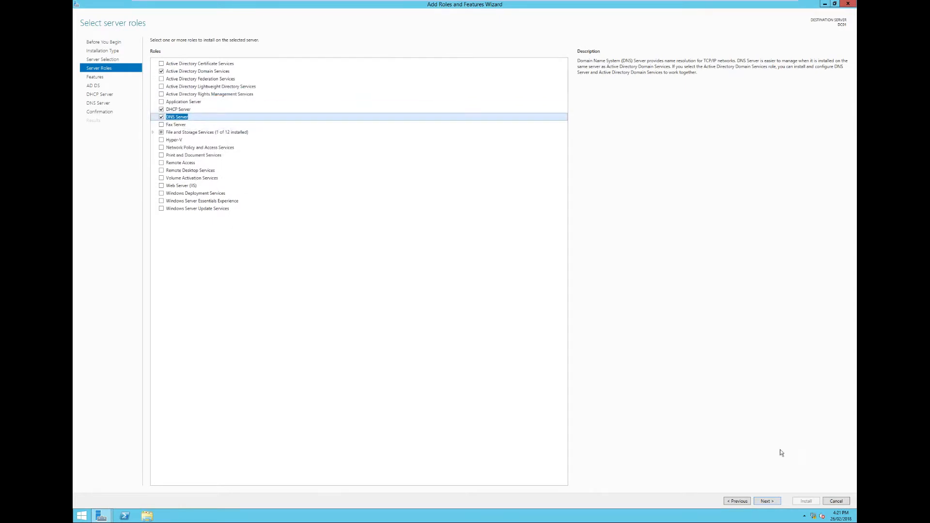
# - Accept the default features and role information pages, and start installing the selected AD DS, DHCP and DNS roles
pyautogui.click(768, 502)
pyautogui.click(771, 504)
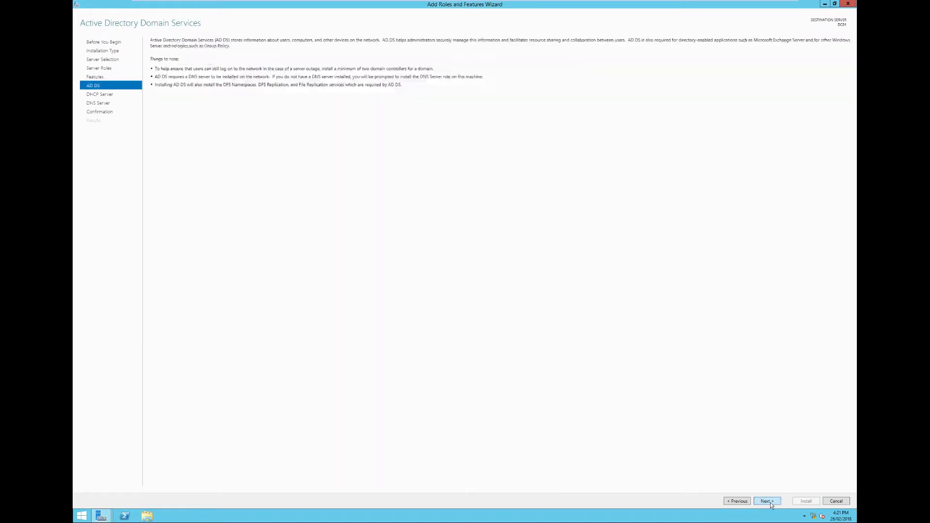
pyautogui.click(771, 504)
pyautogui.click(770, 504)
pyautogui.click(772, 504)
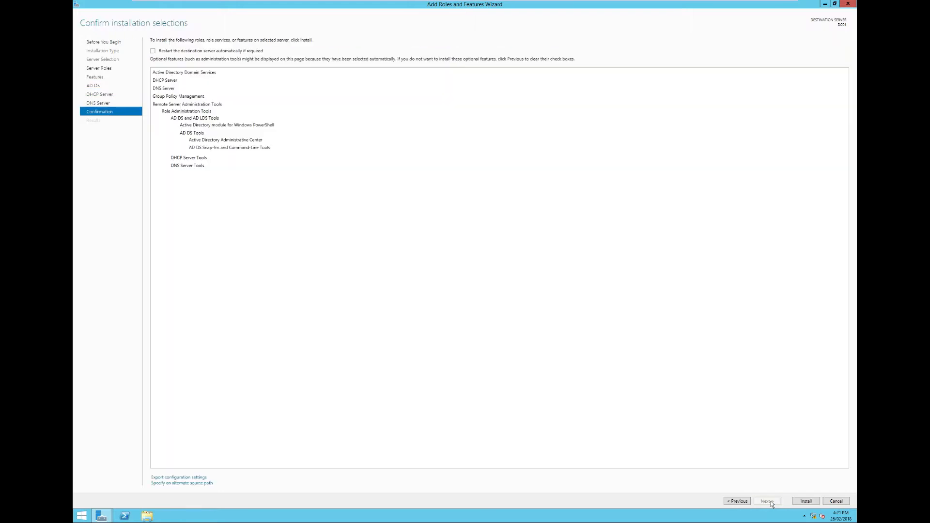
pyautogui.click(802, 504)
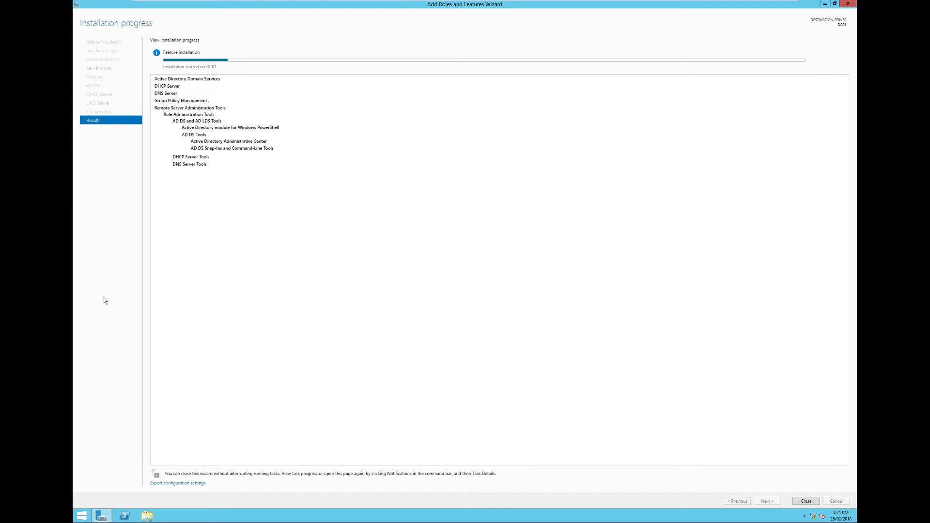
# - Open the Internet Protocol Version 4 (TCP/IPv4) properties of the Ethernet0 connection
pyautogui.rightClick(813, 516)
pyautogui.click(812, 513)
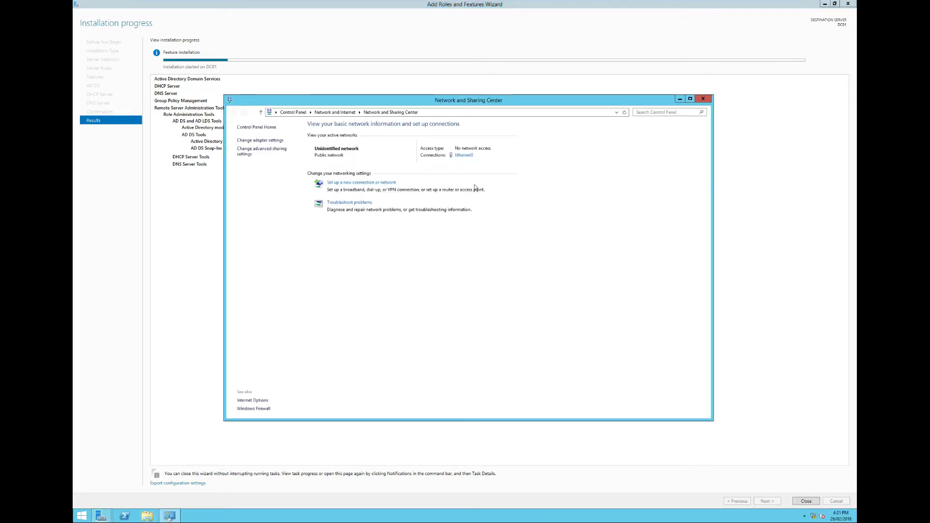
pyautogui.click(462, 156)
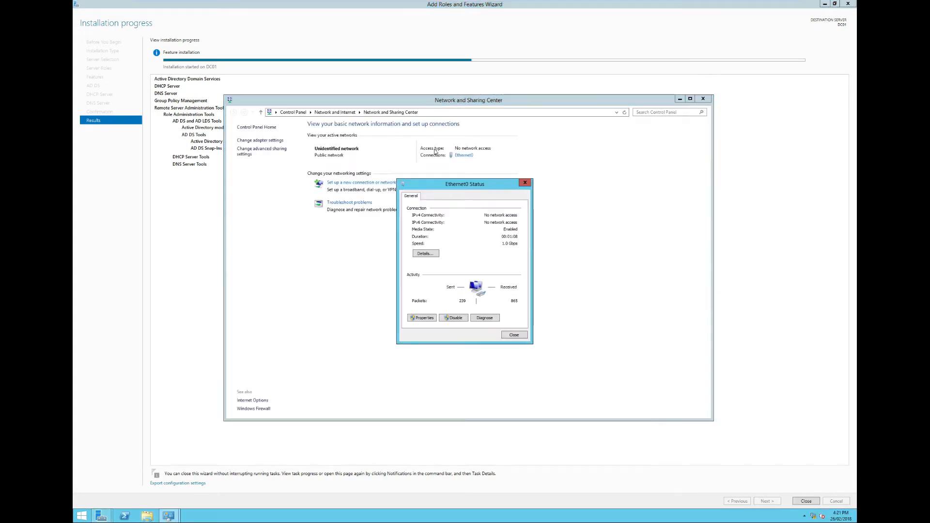
pyautogui.click(431, 319)
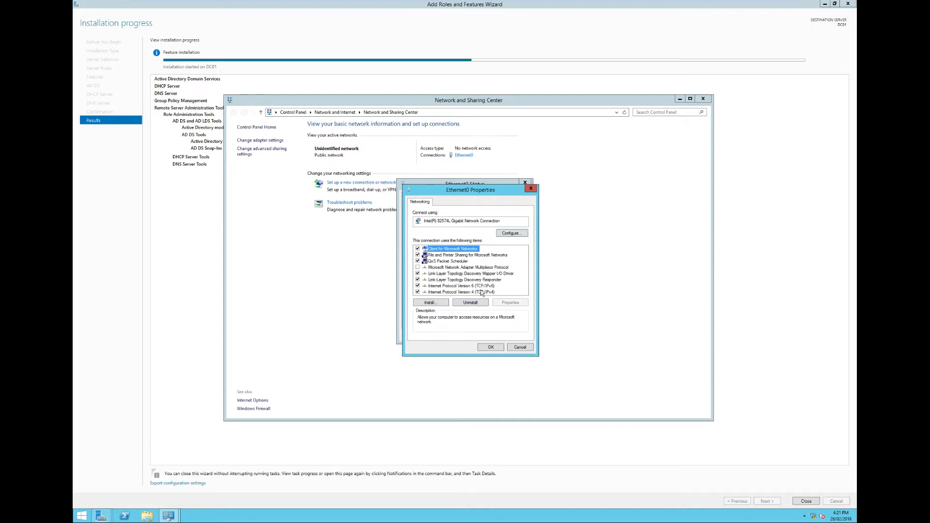
pyautogui.click(485, 292)
pyautogui.click(520, 302)
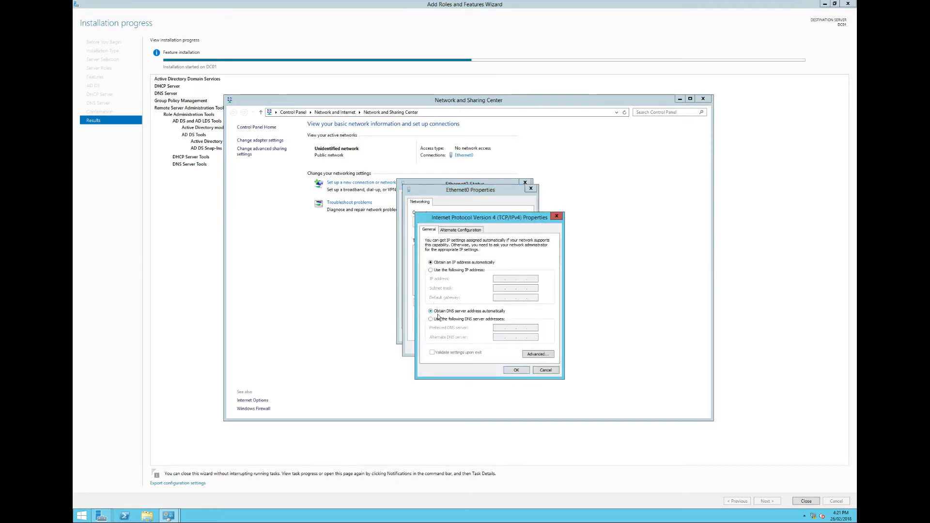
# - Assign the static IP address 192.168.2.2 with subnet mask 255.255.255.0 and default gateway 192.168.2.2
pyautogui.click(482, 270)
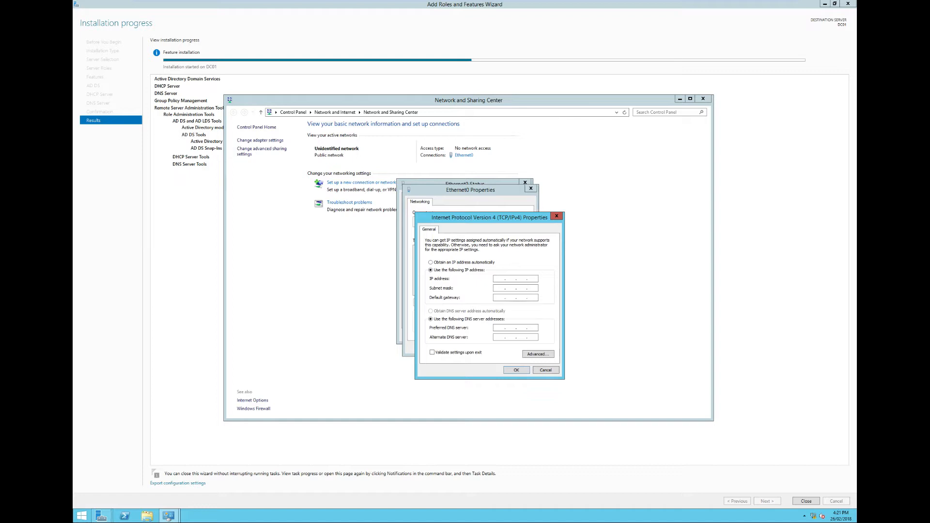
pyautogui.write('1921')
pyautogui.write('192 . 168 . 2 . 1')
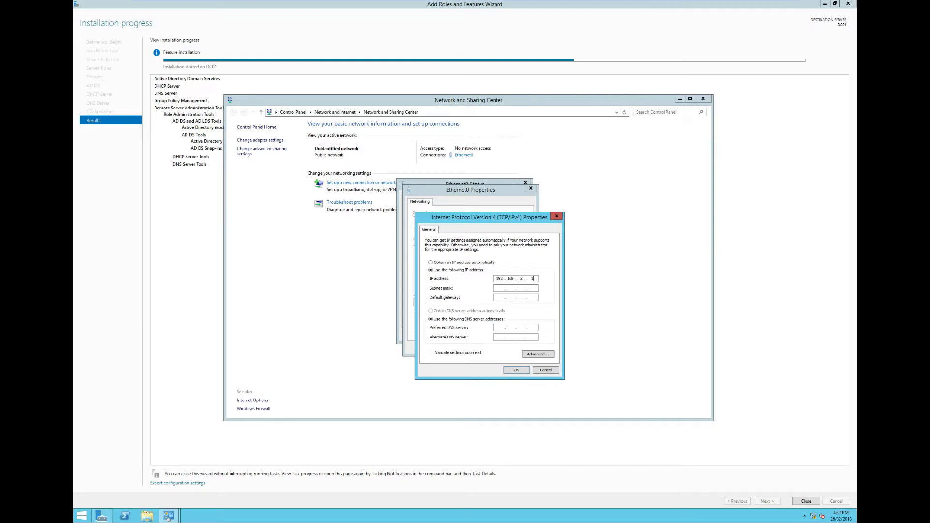
pyautogui.press('Tab')
# - Set the preferred DNS server of the Ethernet0 connection to 192.168.2.2
pyautogui.press('Tab')
pyautogui.write('192 . 1')
pyautogui.click(534, 278)
pyautogui.press('BackSpace')
pyautogui.write('2')
pyautogui.click(498, 328)
pyautogui.write('19216822')
pyautogui.press('Tab')
pyautogui.write('8.8.8.8')
pyautogui.press('BackSpace')
pyautogui.press('BackSpace')
pyautogui.press('BackSpace')
pyautogui.press('BackSpace')
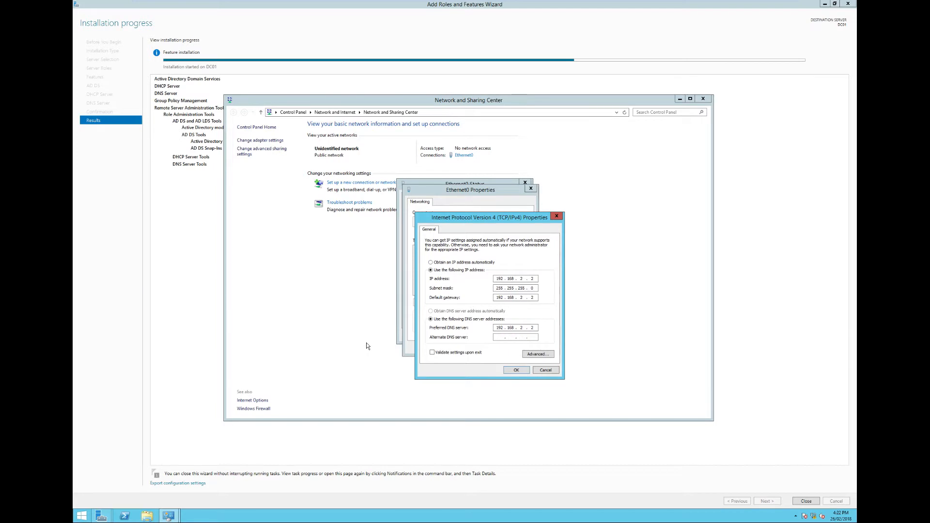
# - Set the alternate DNS server to 192.168.2.1, apply the IPv4 settings and close the Ethernet0 dialogs
pyautogui.write('192 . 168 . 2 . 1')
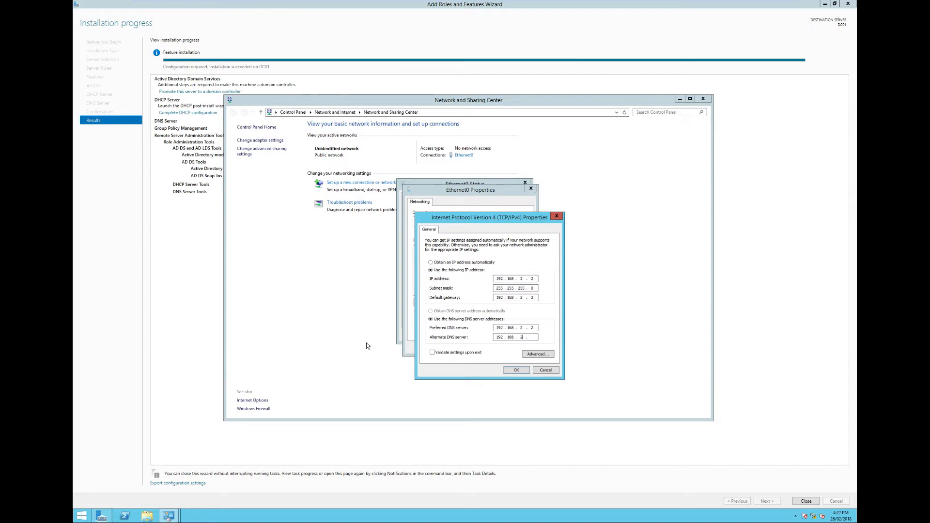
pyautogui.click(517, 370)
pyautogui.click(490, 347)
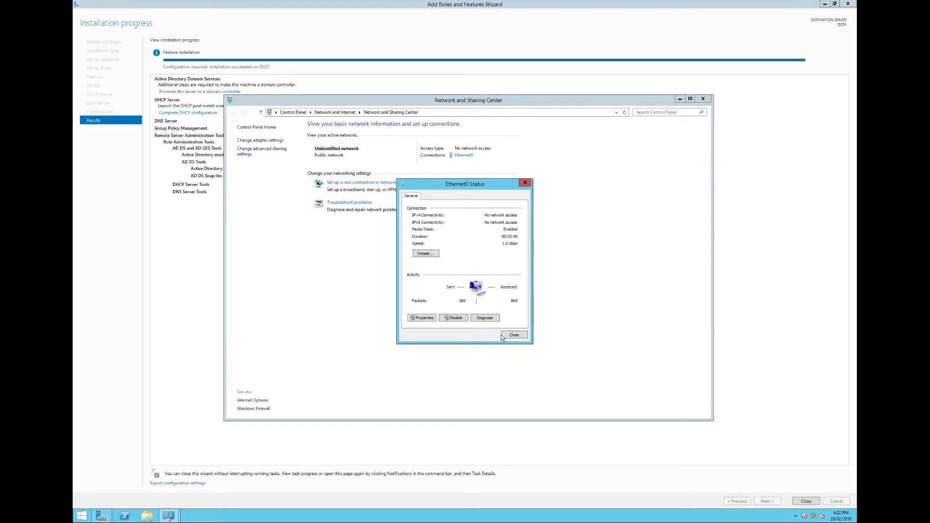
pyautogui.click(508, 334)
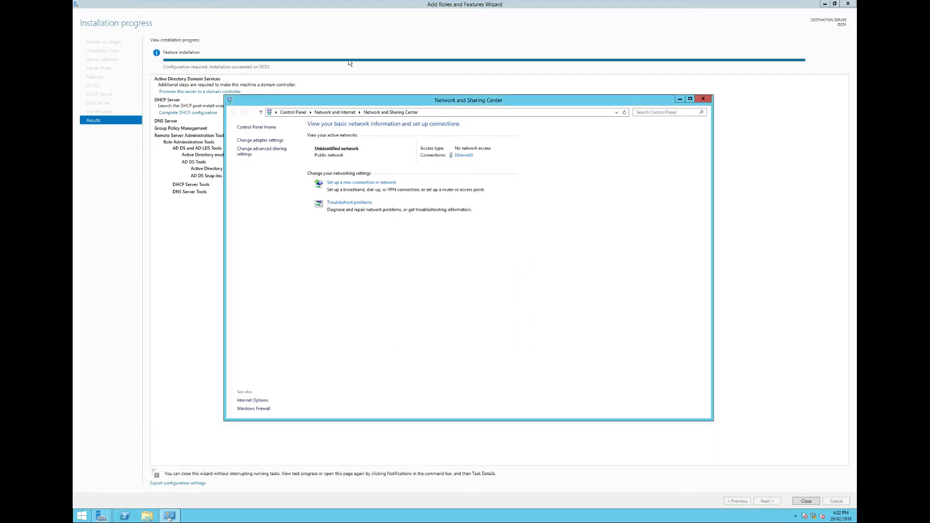
# - Close the finished Add Roles and Features Wizard and the Network and Sharing Center
pyautogui.click(357, 47)
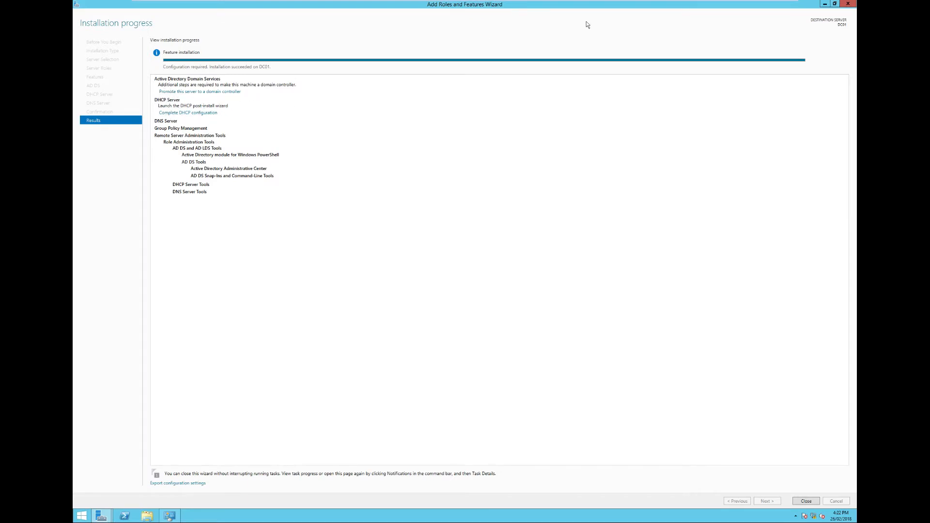
pyautogui.click(848, 4)
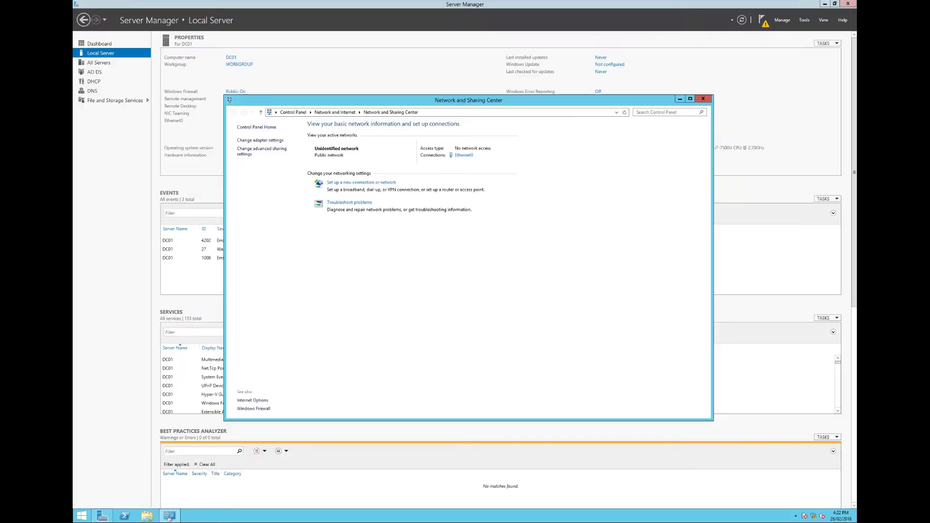
pyautogui.click(709, 99)
# - Start promoting the server to a domain controller, adding a new forest with the root domain name contoso.local
pyautogui.click(764, 23)
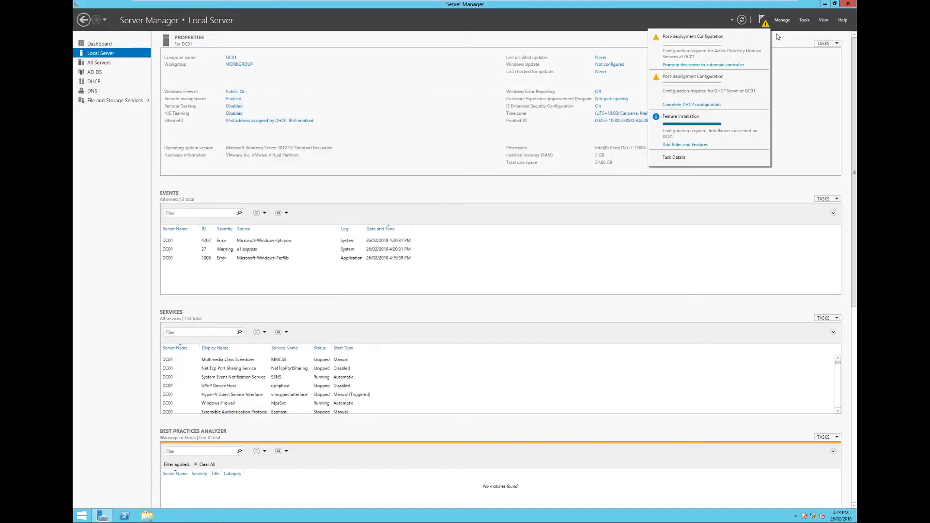
pyautogui.click(699, 65)
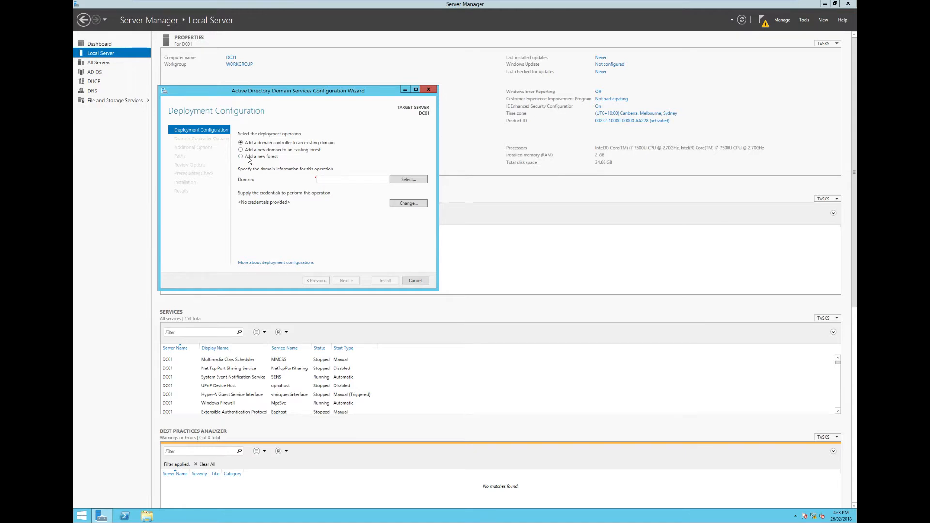
pyautogui.click(249, 158)
pyautogui.write('contoso/')
pyautogui.press('BackSpace')
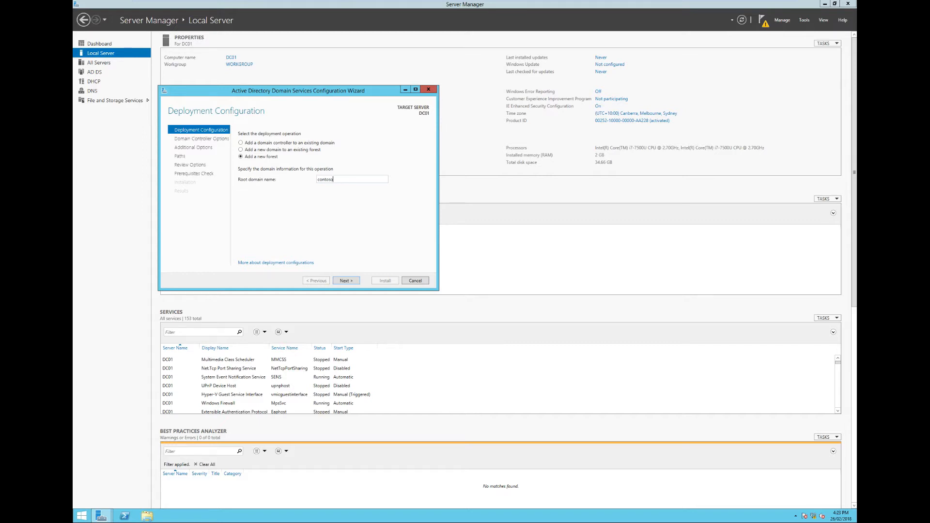
pyautogui.write('.local')
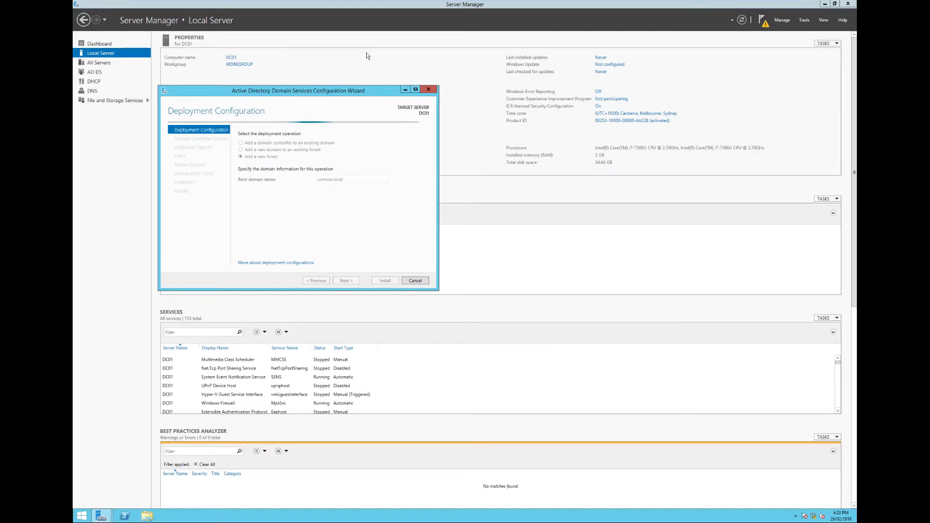
# - Maximize the domain services configuration wizard and check the server's network connection status
pyautogui.doubleClick(355, 92)
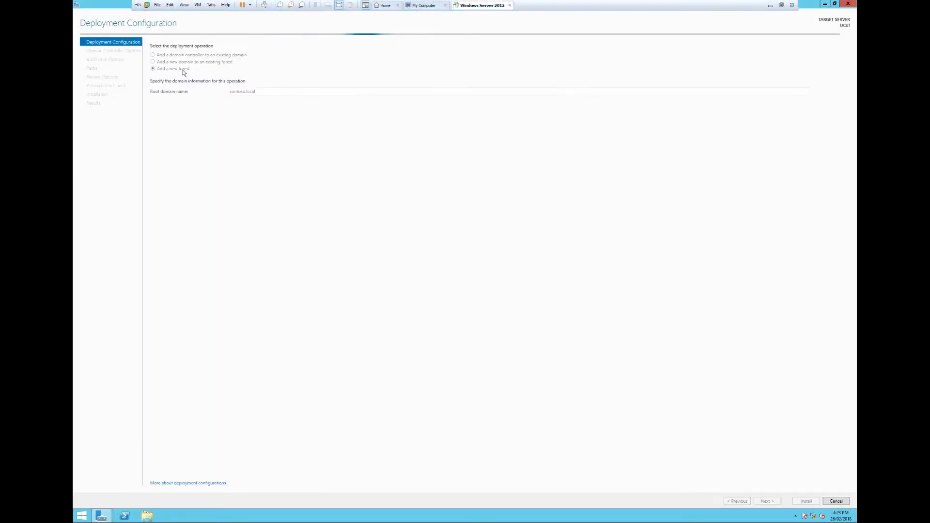
pyautogui.click(814, 517)
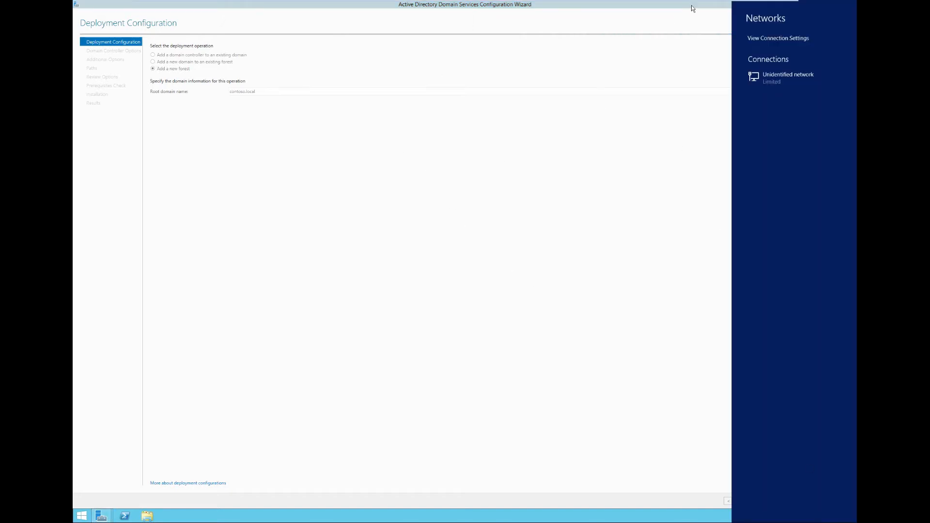
pyautogui.click(650, 37)
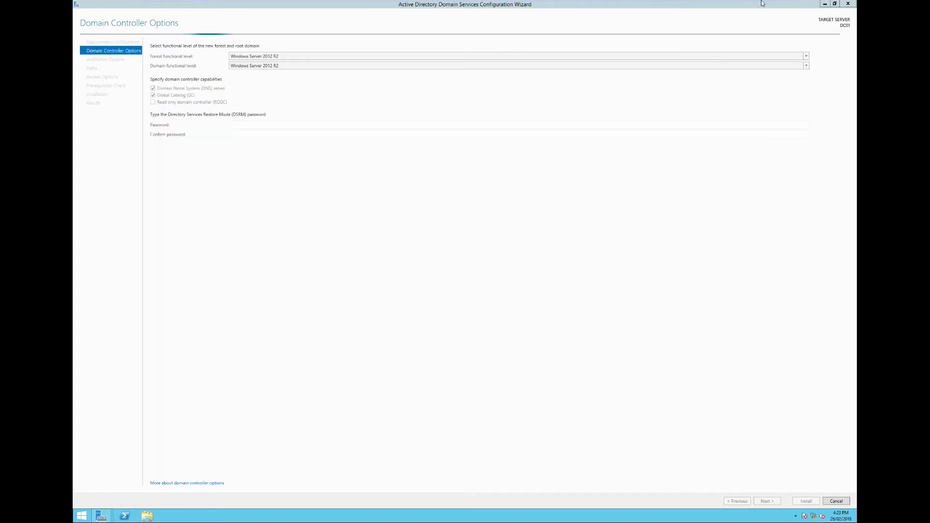
# - Enter and confirm the Directory Services Restore Mode password and submit the domain controller options
pyautogui.moveTo(764, 1)
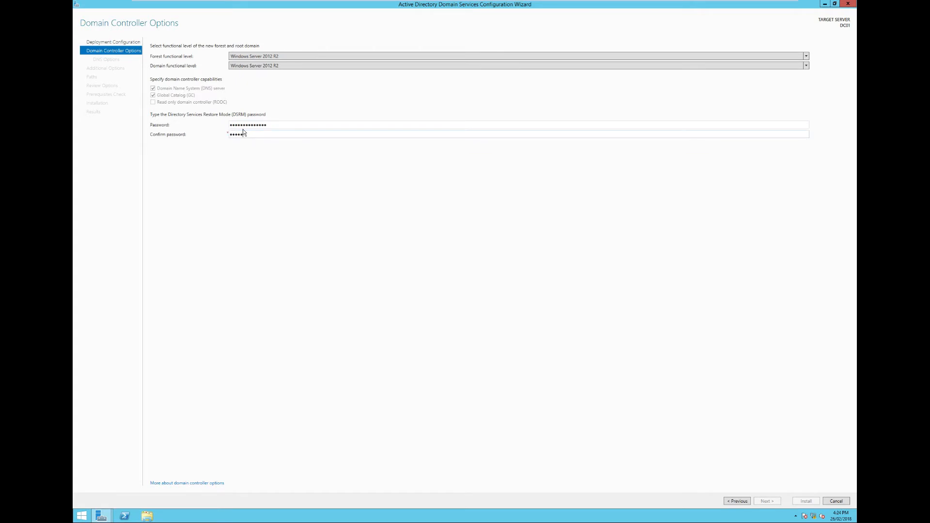
pyautogui.write('•••••••')
pyautogui.press('Return')
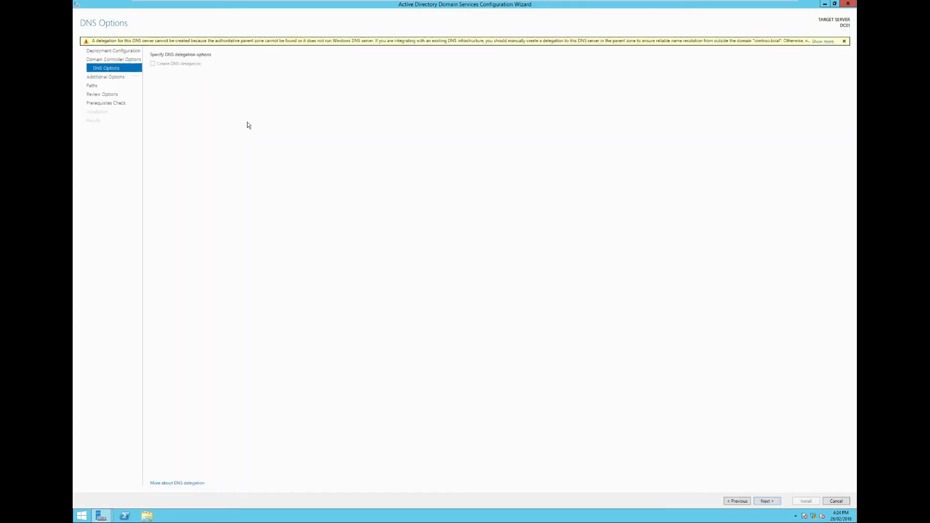
# - Accept the DNS options, the NetBIOS name CONTOSO, the default folder paths and the reviewed selections to start the prerequisites check
pyautogui.click(772, 502)
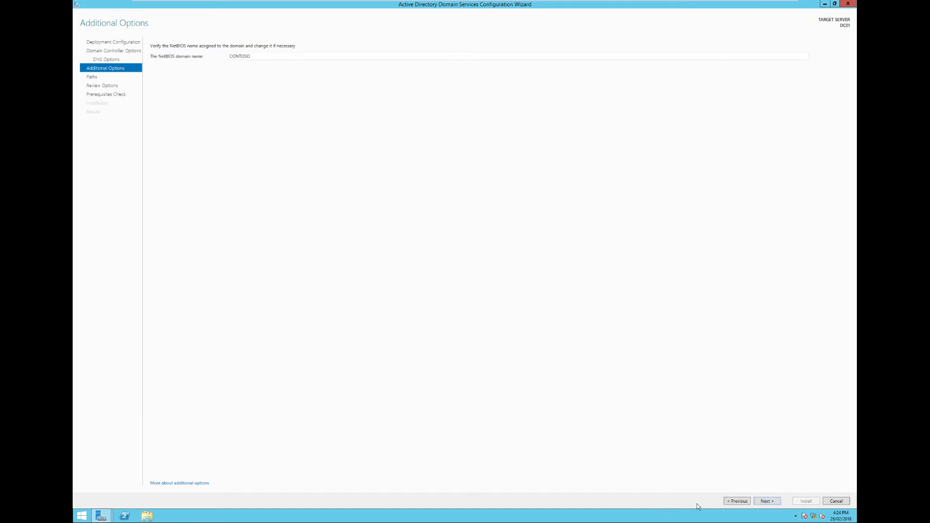
pyautogui.click(767, 502)
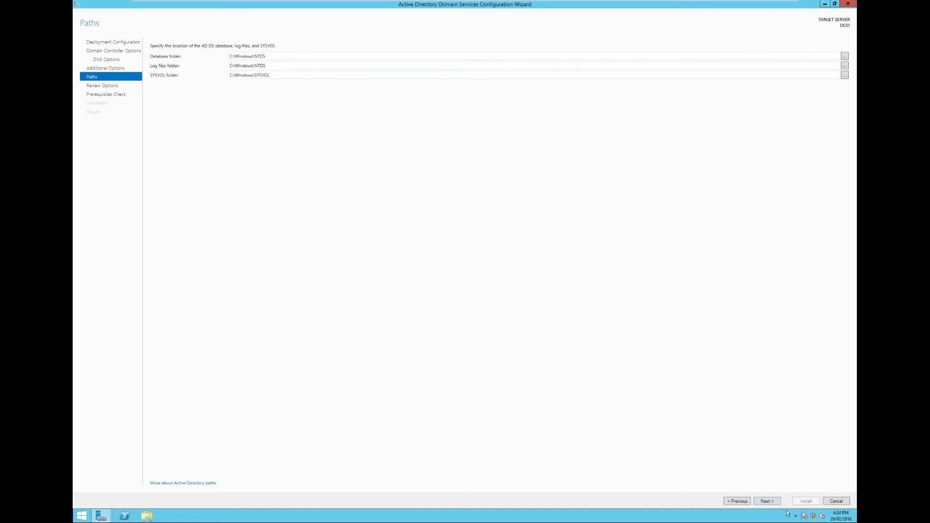
pyautogui.click(768, 501)
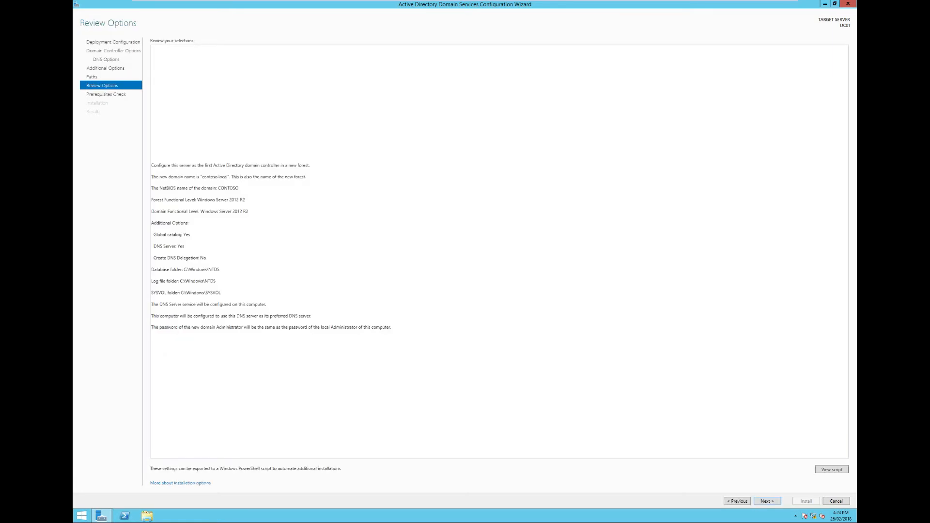
pyautogui.hotkey('ctrl', 'a')
pyautogui.click(436, 301)
pyautogui.click(766, 502)
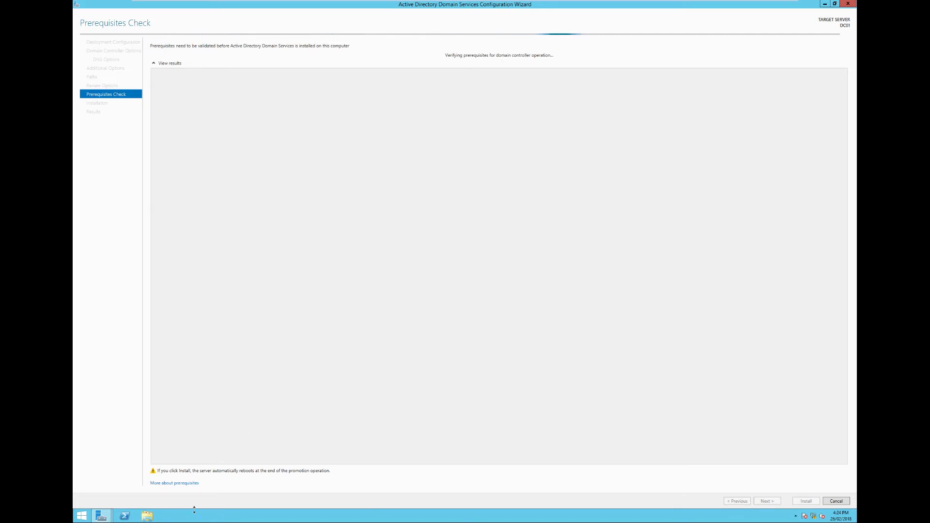
pyautogui.click(796, 517)
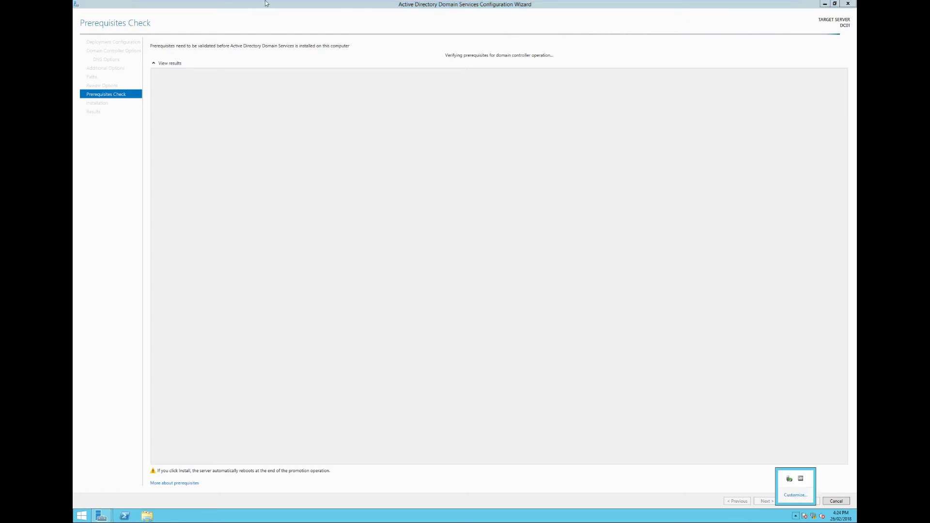
pyautogui.moveTo(332, 3)
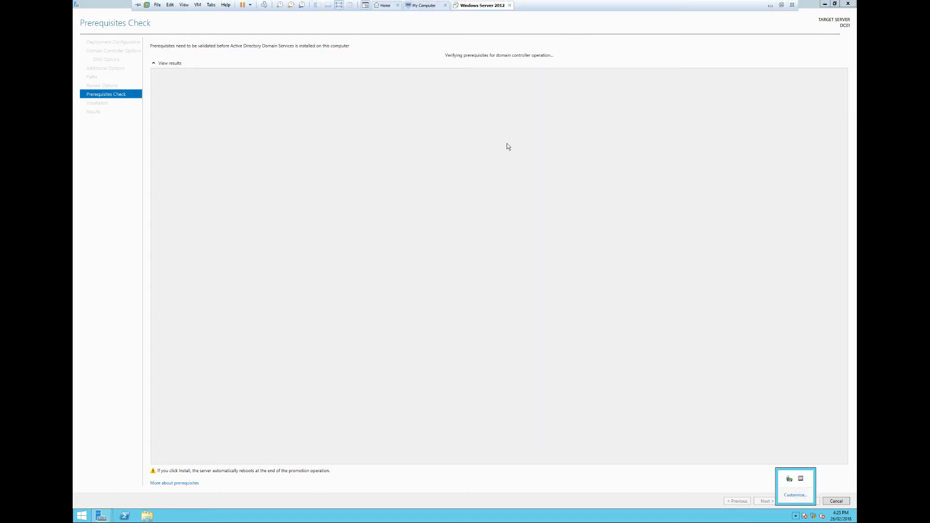
pyautogui.click(256, 82)
# - Return to Server Manager and complete the DHCP post-install configuration, creating the DHCP Administrators and DHCP Users security groups
pyautogui.moveTo(102, 516)
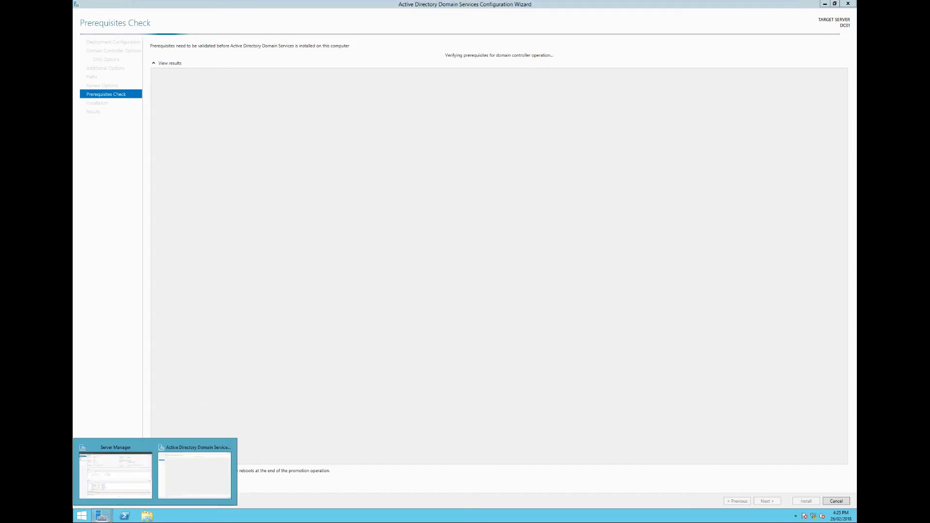
pyautogui.click(113, 475)
pyautogui.click(763, 20)
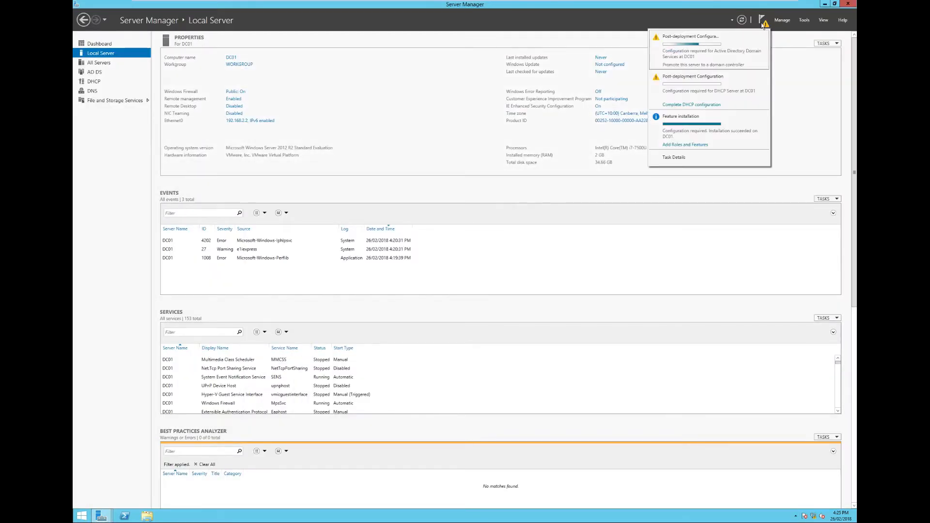
pyautogui.click(697, 105)
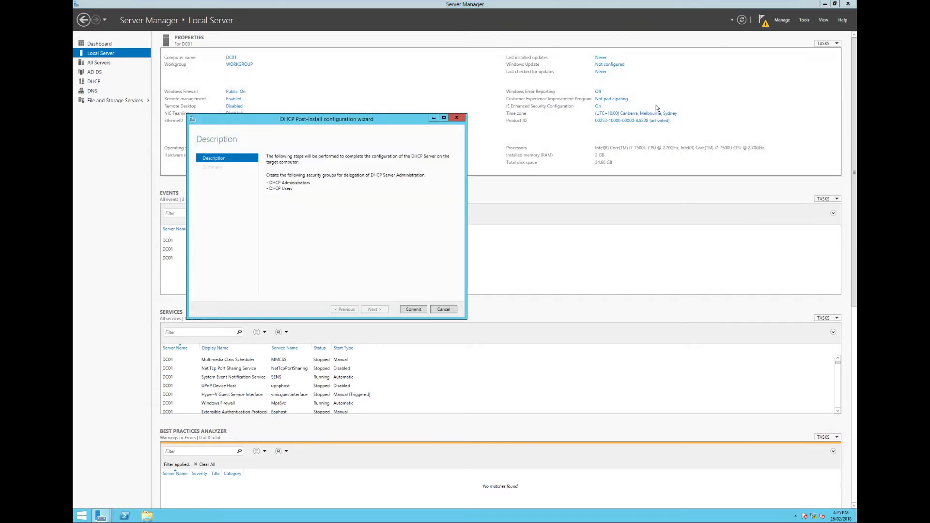
pyautogui.click(403, 309)
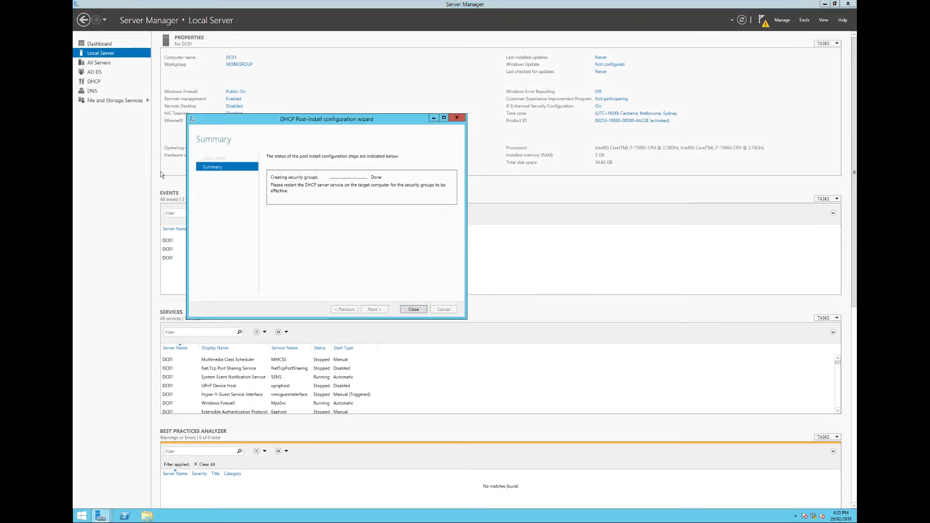
pyautogui.click(409, 311)
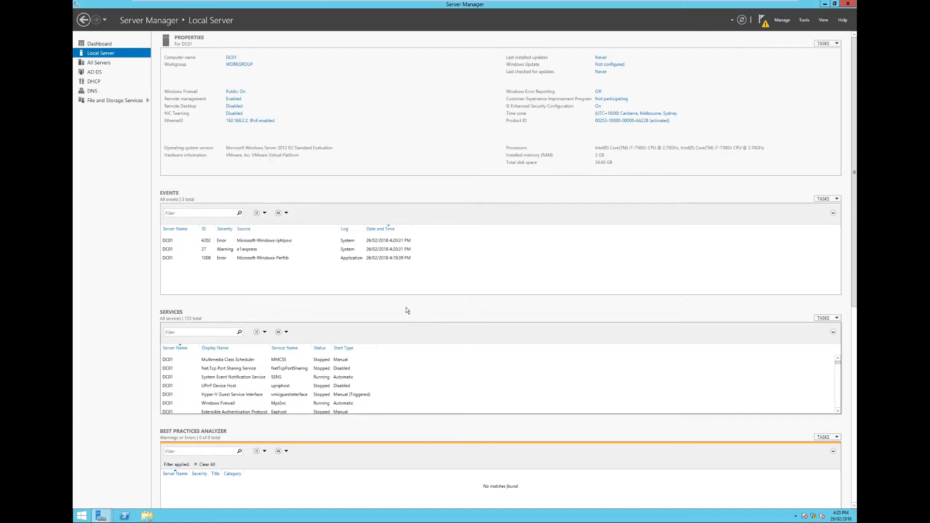
# - Check the post-deployment task status, and bring back the domain services configuration wizard at a reduced window size
pyautogui.click(760, 25)
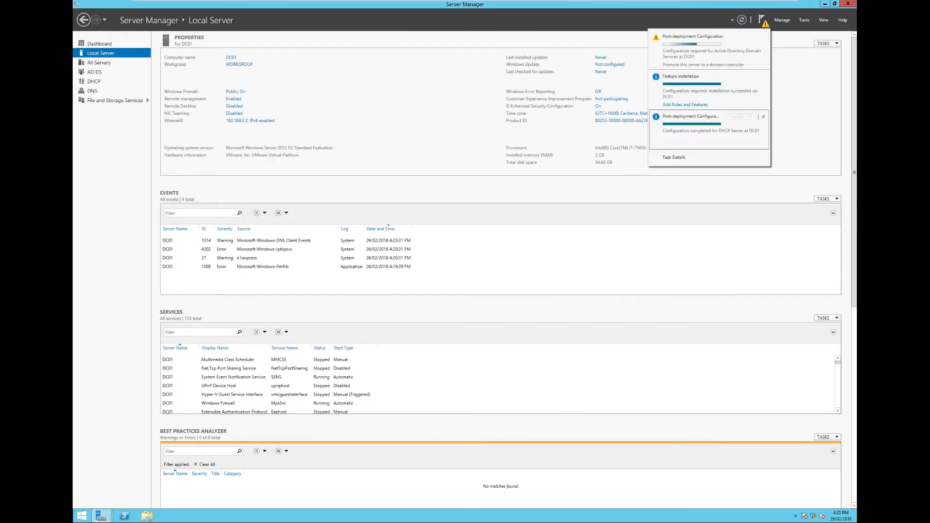
pyautogui.click(101, 517)
pyautogui.click(169, 478)
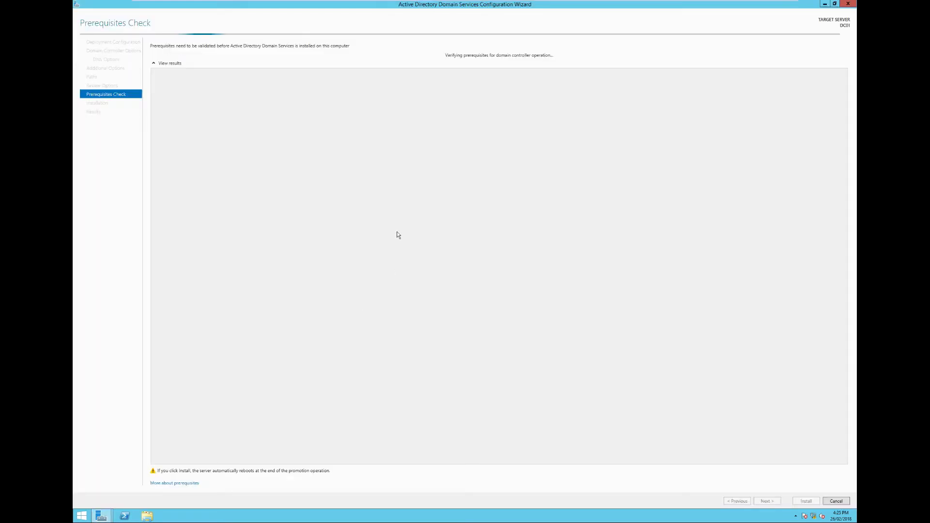
pyautogui.doubleClick(220, 7)
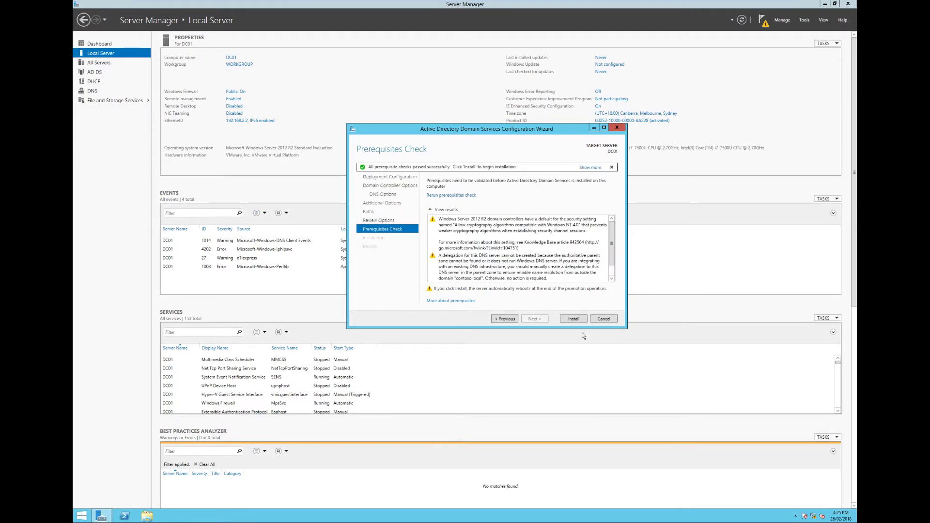
# - Start the domain controller promotion from the prerequisites check and maximise the configuration wizard
pyautogui.click(574, 321)
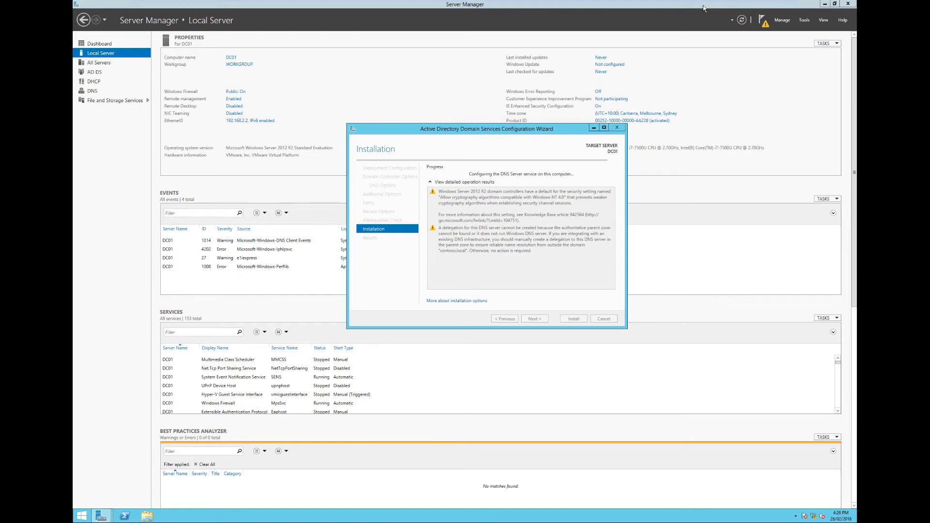
pyautogui.click(604, 128)
# - Open Task Manager's performance view and move its window clear of the wizard's installation progress
pyautogui.rightClick(649, 516)
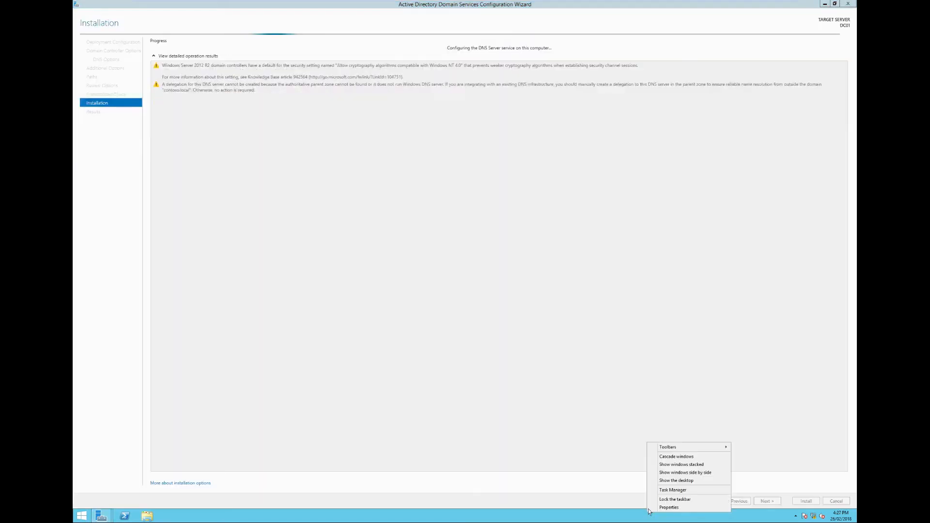
pyautogui.click(664, 490)
pyautogui.click(141, 181)
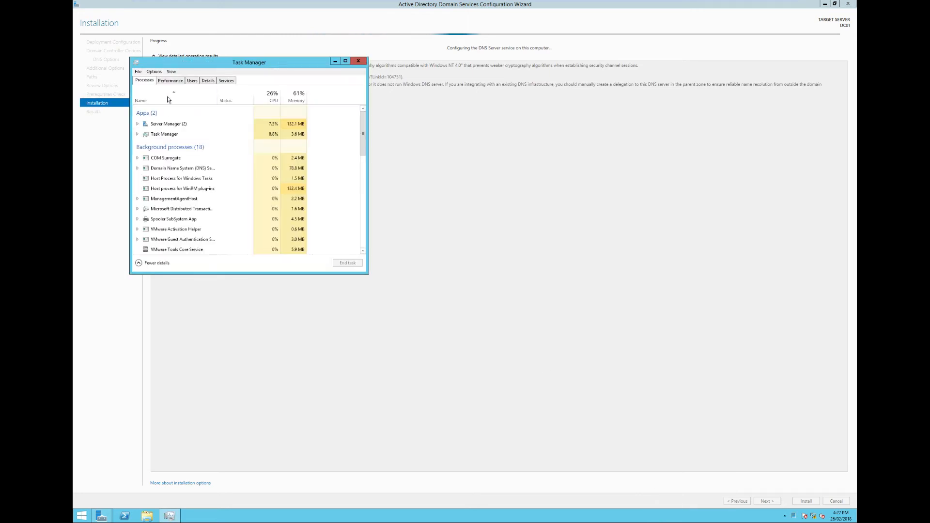
pyautogui.click(171, 81)
pyautogui.moveTo(243, 64); pyautogui.dragTo(737, 136)
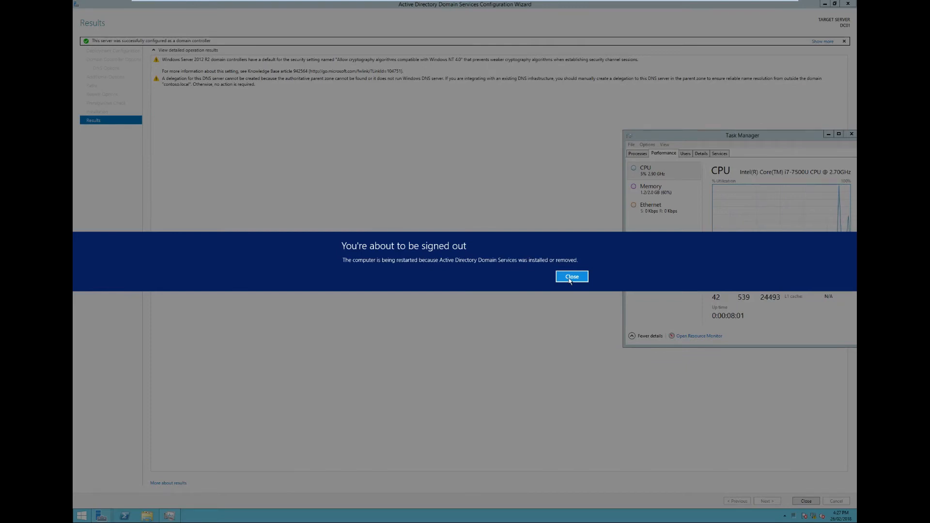
# - Dismiss the sign-out notice, enlarge the Task Manager window and close the completed domain services configuration wizard
pyautogui.click(565, 277)
pyautogui.moveTo(624, 347); pyautogui.dragTo(529, 389)
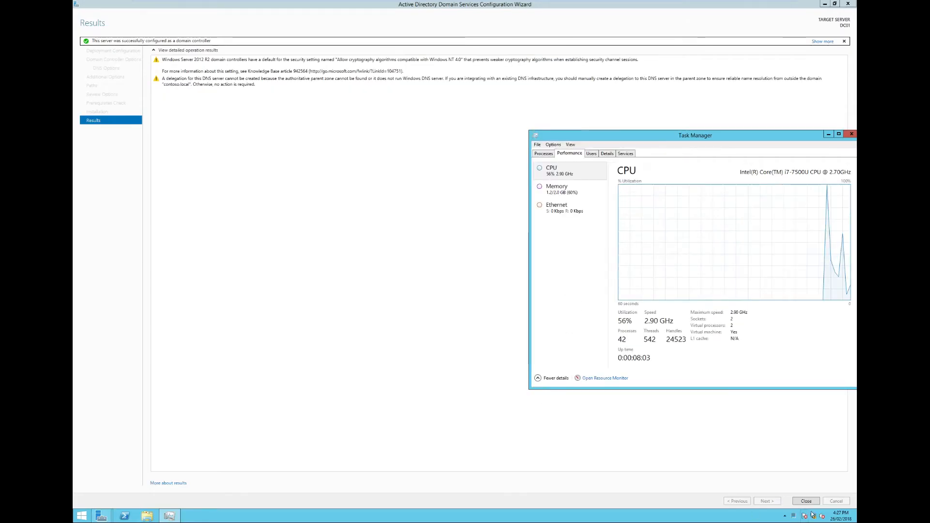
pyautogui.click(806, 502)
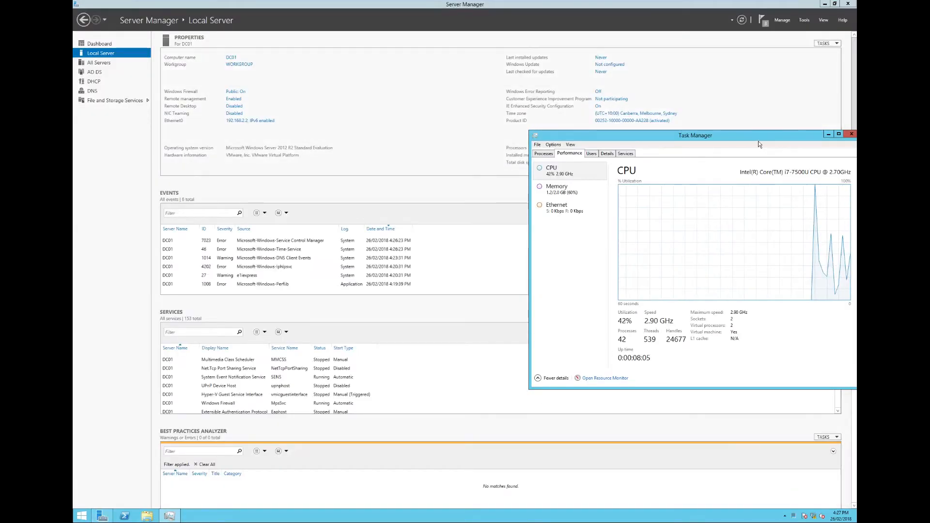
# - Restart the server with Other (Planned) as the reason
pyautogui.moveTo(758, 139); pyautogui.dragTo(568, 121)
pyautogui.rightClick(81, 515)
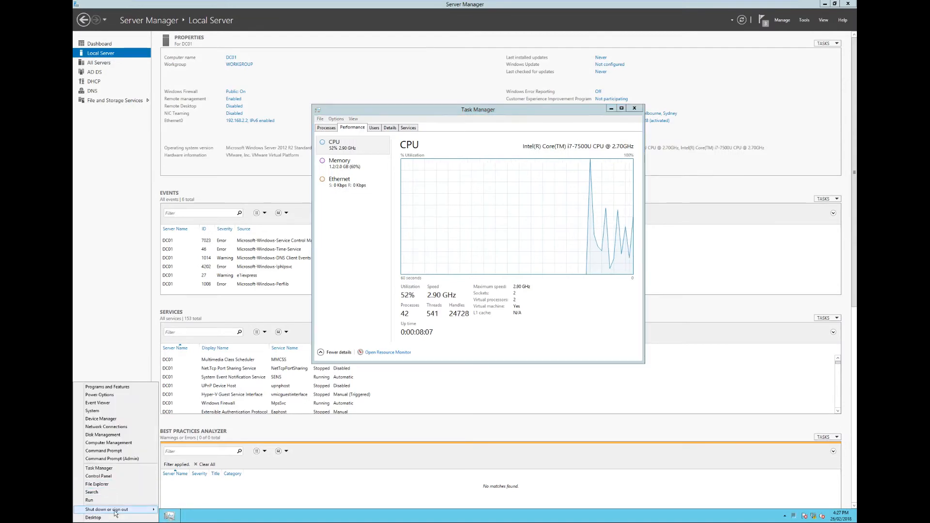
pyautogui.moveTo(116, 509)
pyautogui.click(180, 501)
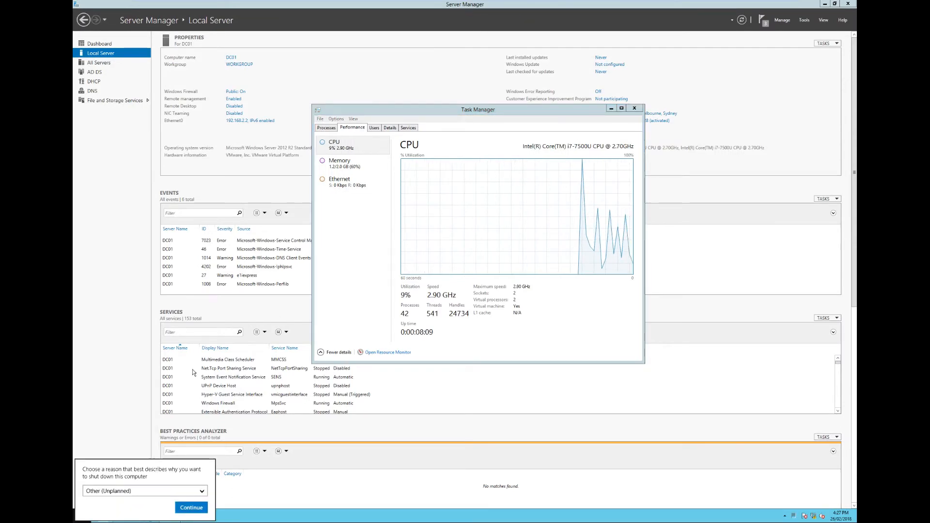
pyautogui.click(120, 495)
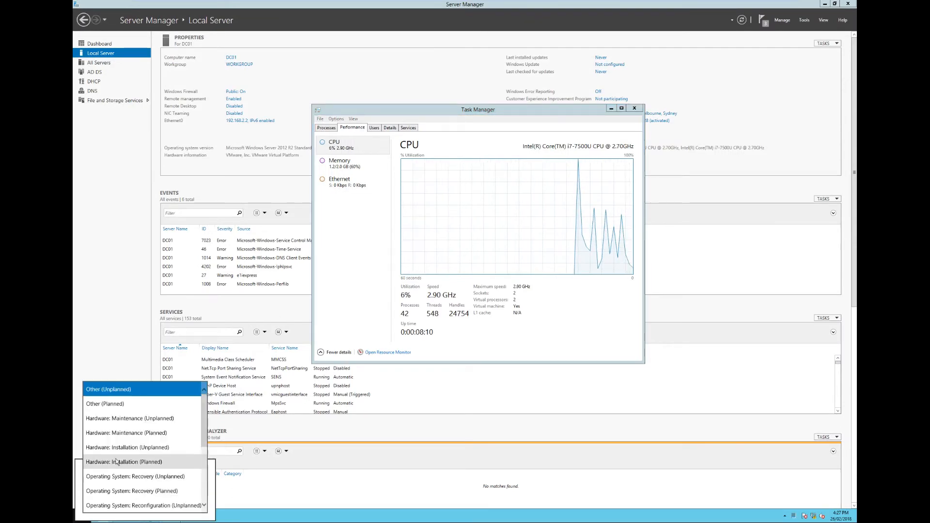
pyautogui.click(122, 402)
pyautogui.click(181, 509)
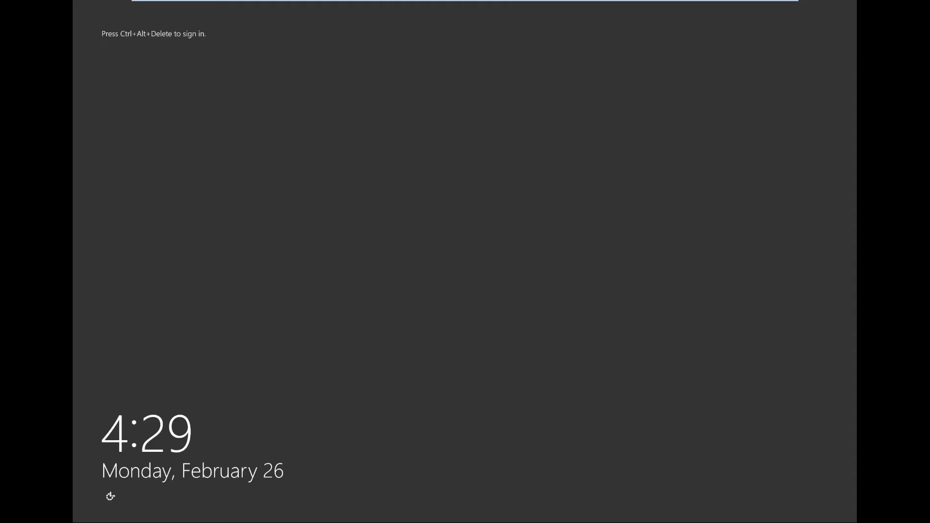
# - Sign in to the CONTOSO\Administrator account with its account password
pyautogui.hotkey('ctrl', 'alt', 'Delete')
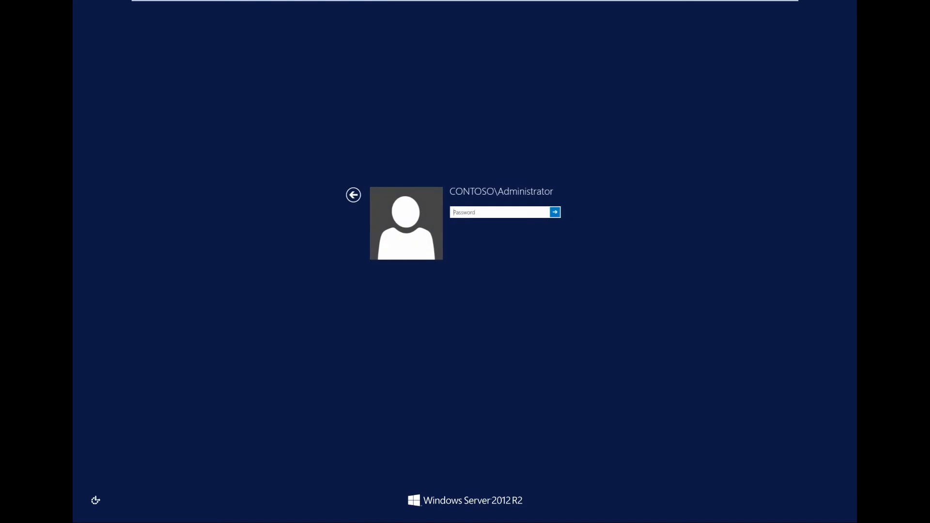
pyautogui.write('************')
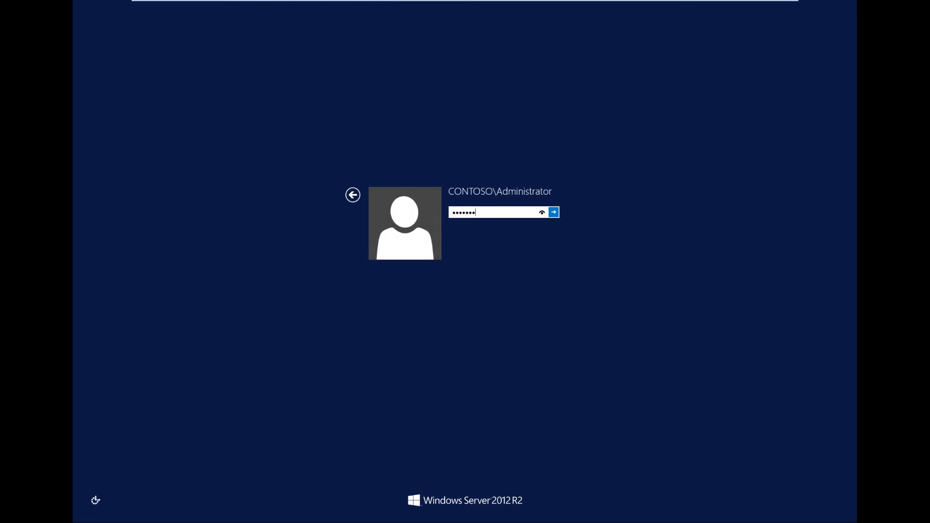
pyautogui.press('Return')
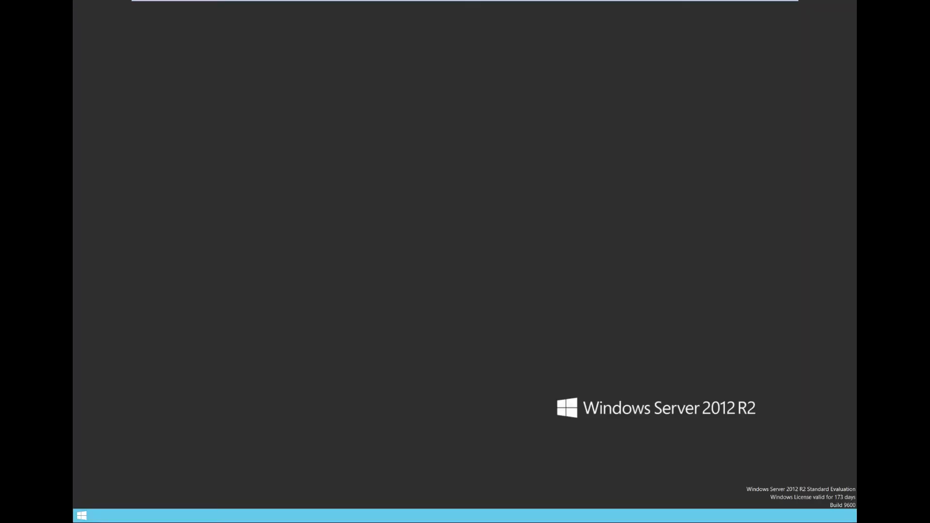
# - Open the DHCP and DNS management consoles from the installed administrative tools
pyautogui.click(81, 516)
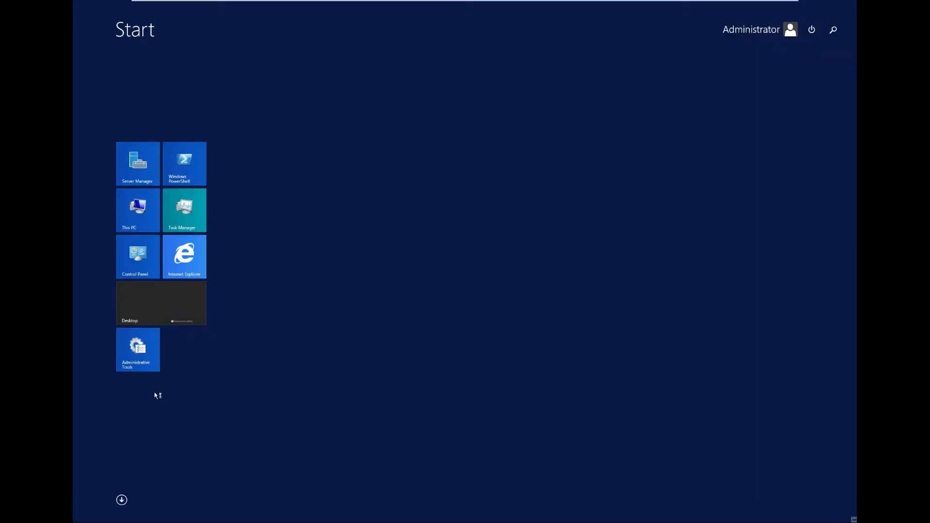
pyautogui.click(130, 316)
pyautogui.click(82, 516)
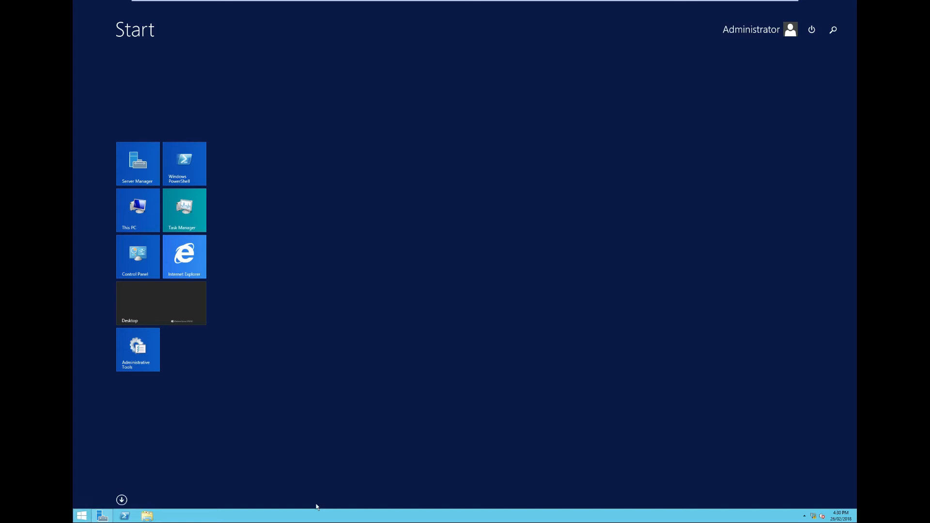
pyautogui.click(122, 500)
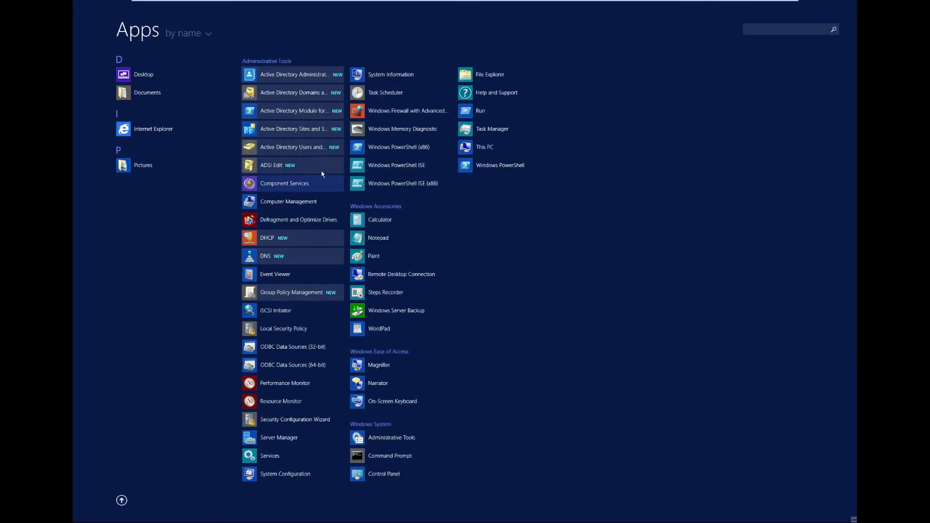
pyautogui.click(268, 239)
pyautogui.press('super')
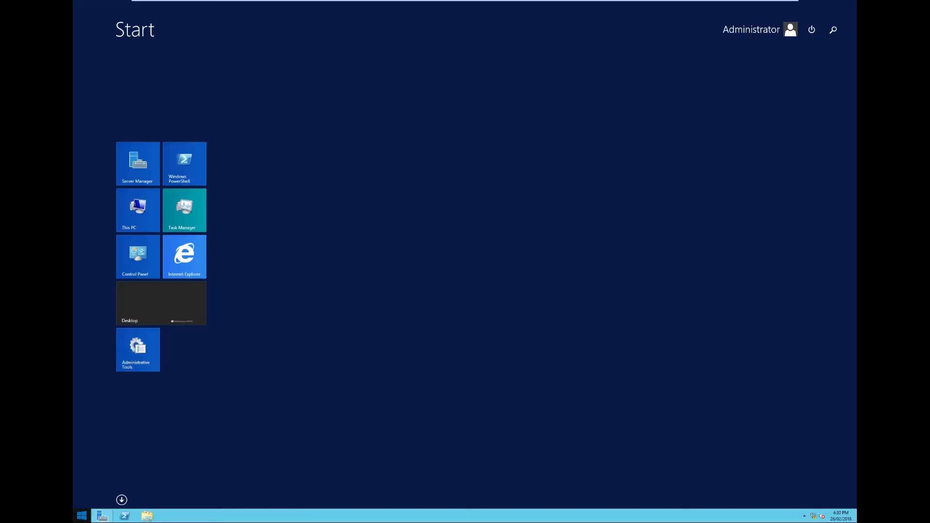
pyautogui.click(118, 497)
pyautogui.click(265, 257)
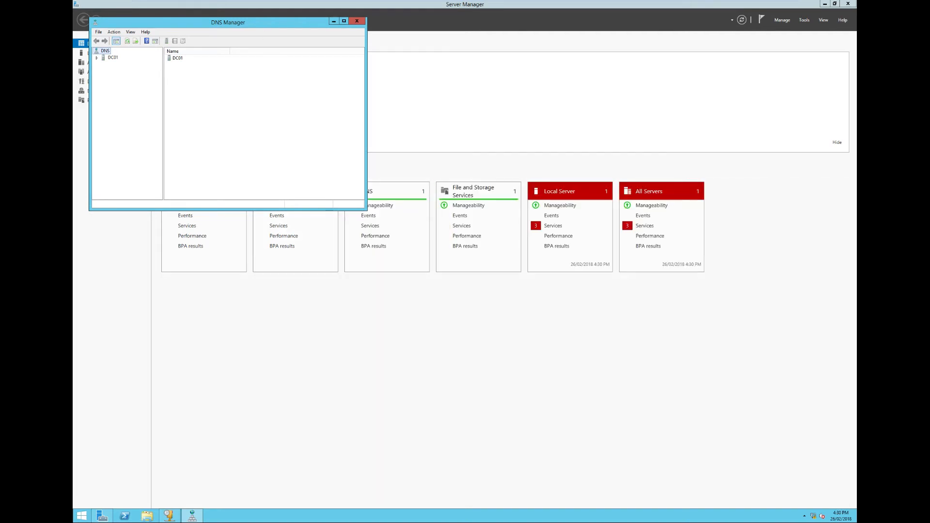
# - Maximise DNS Manager and open the contoso.local forward lookup zone of server DC01
pyautogui.doubleClick(107, 58)
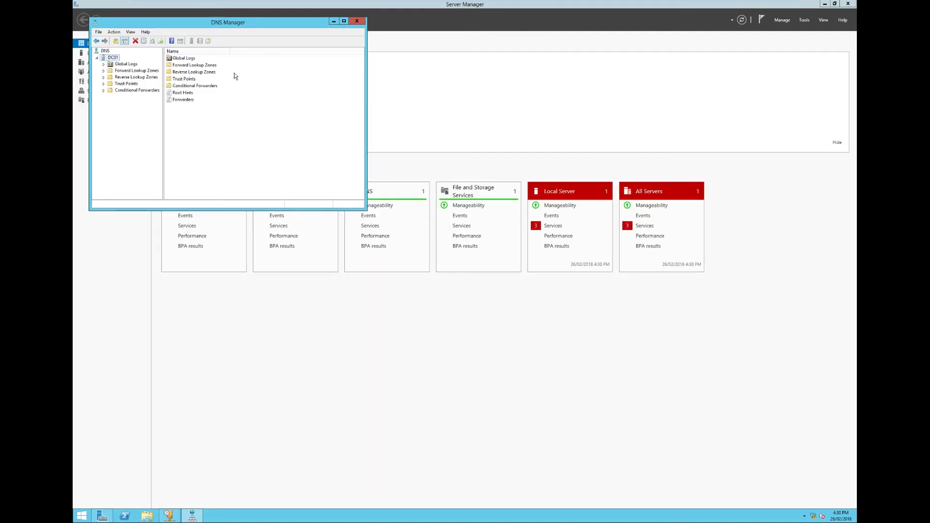
pyautogui.doubleClick(202, 65)
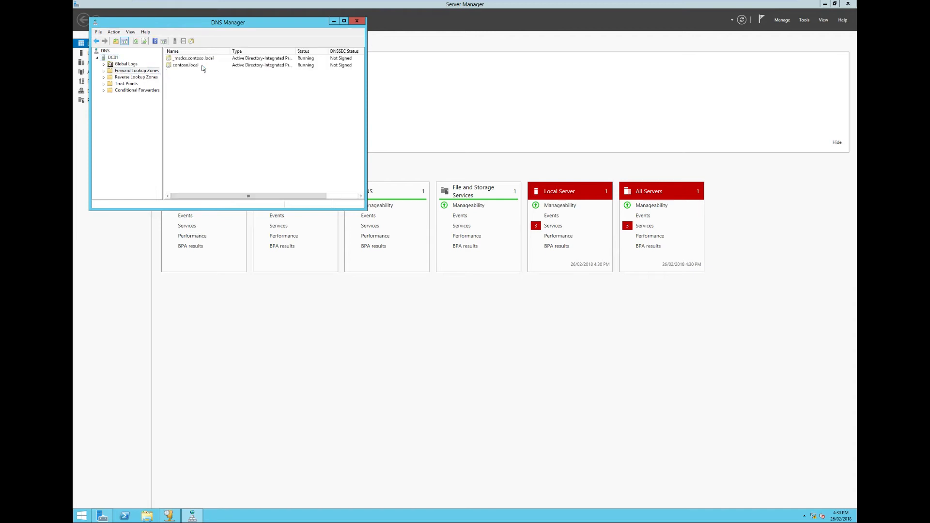
pyautogui.click(344, 21)
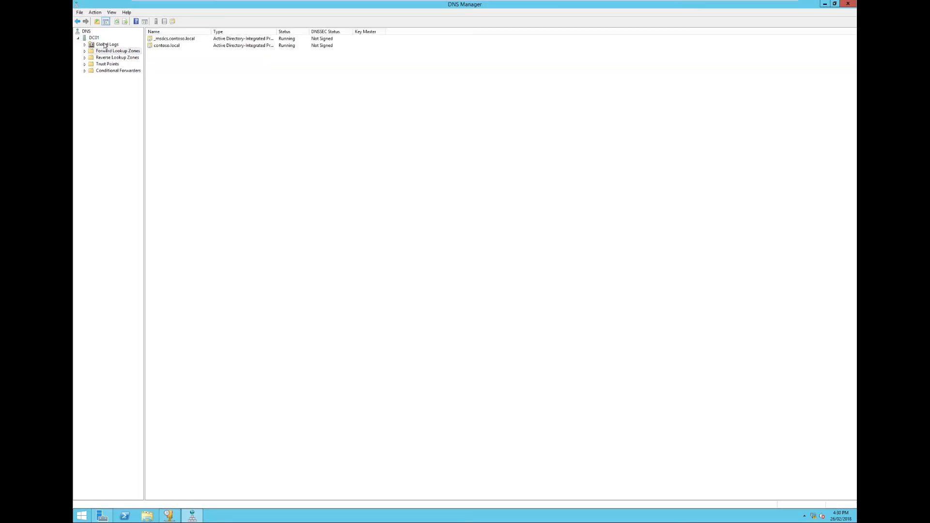
pyautogui.doubleClick(169, 46)
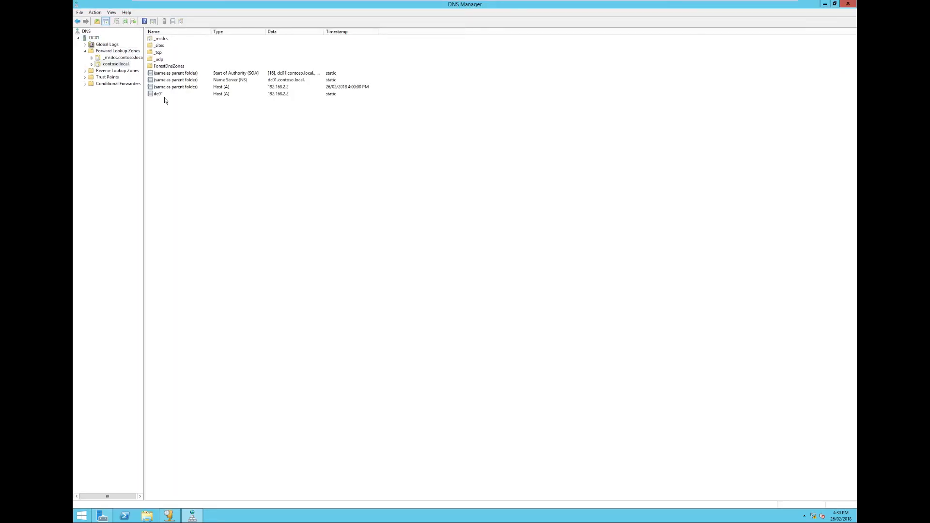
# - Start a new host record in contoso.local, enter DC01 as its name and begin its IP address
pyautogui.rightClick(165, 125)
pyautogui.click(202, 146)
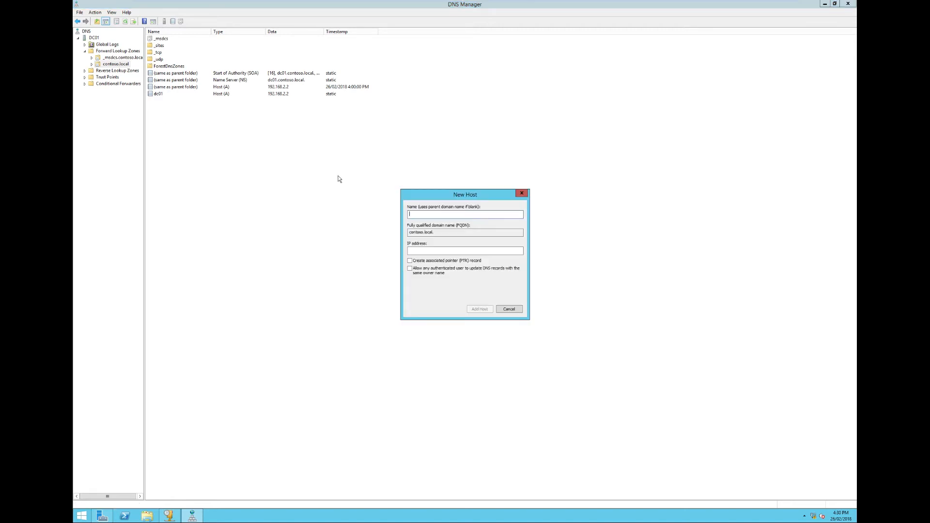
pyautogui.write('DC02')
pyautogui.press('BackSpace')
pyautogui.press('BackSpace')
pyautogui.press('BackSpace')
pyautogui.press('BackSpace')
pyautogui.write('DC01')
pyautogui.press('Tab')
pyautogui.press('Tab')
pyautogui.press('BackSpace')
pyautogui.press('BackSpace')
pyautogui.press('BackSpace')
pyautogui.press('BackSpace')
pyautogui.press('BackSpace')
pyautogui.press('BackSpace')
pyautogui.press('BackSpace')
pyautogui.press('BackSpace')
# - Check the local server's IP address in Server Manager and return to the DNS console
pyautogui.click(103, 516)
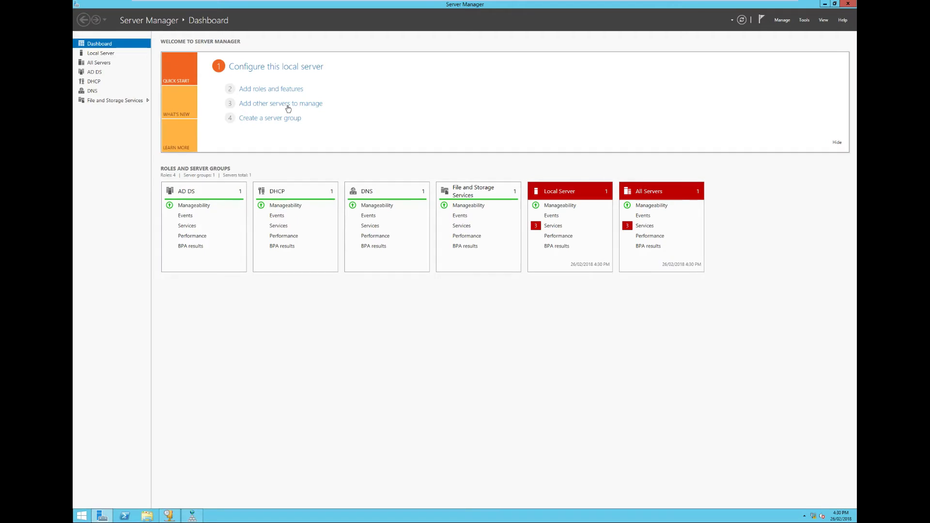
pyautogui.click(108, 54)
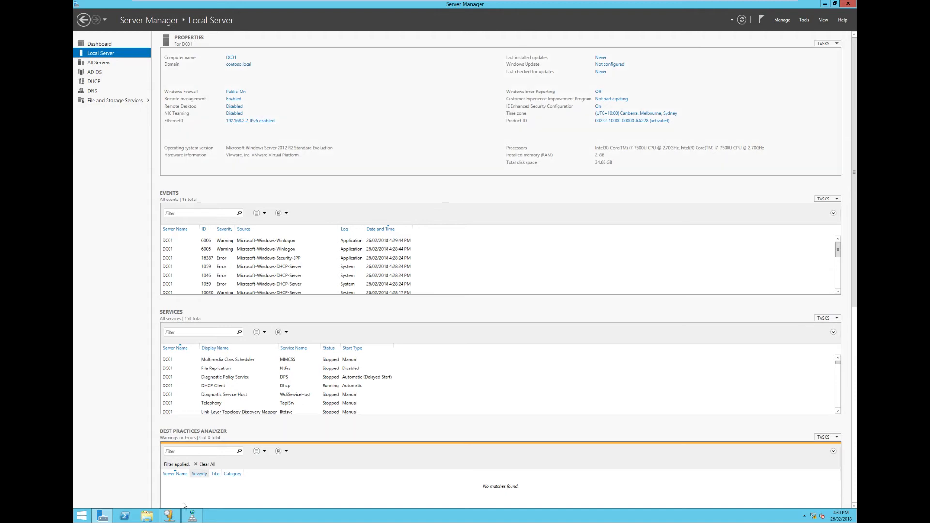
pyautogui.click(189, 516)
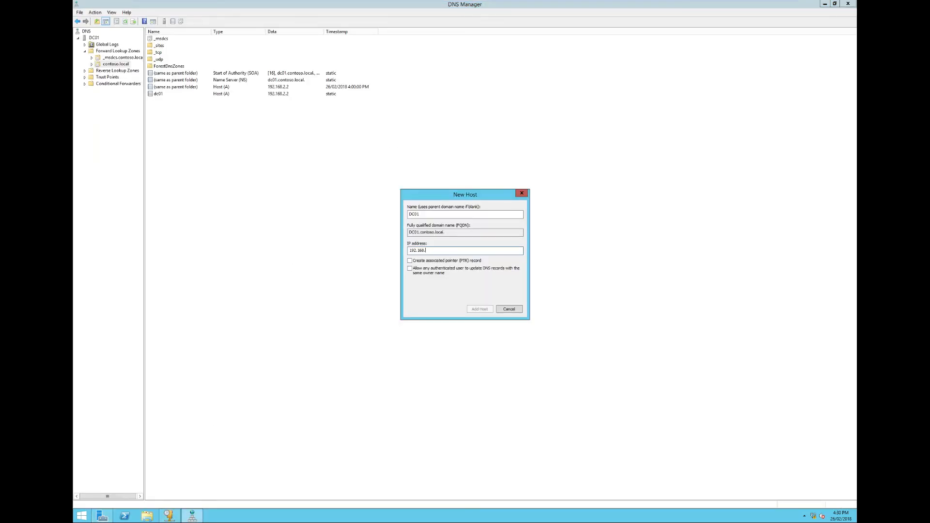
# - Complete the host's IP address as 192.168.2.2, clear its name to use the parent domain, and add the record
pyautogui.write('2.2')
pyautogui.moveTo(437, 214); pyautogui.dragTo(292, 217)
pyautogui.press('BackSpace')
pyautogui.click(480, 310)
pyautogui.click(514, 286)
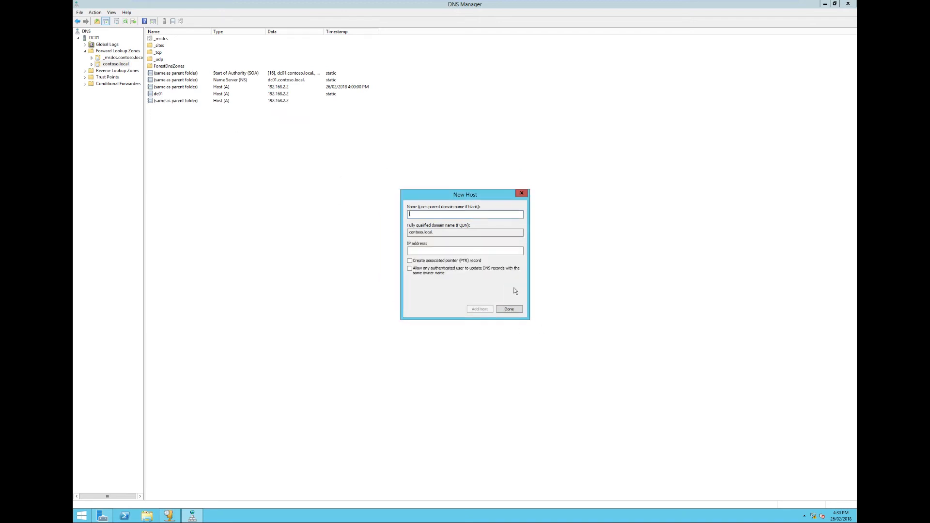
pyautogui.click(509, 310)
pyautogui.click(509, 309)
# - Start a new Active Directory-stored primary IPv4 reverse lookup zone, replicated to all DNS servers on contoso.local's domain controllers
pyautogui.click(97, 72)
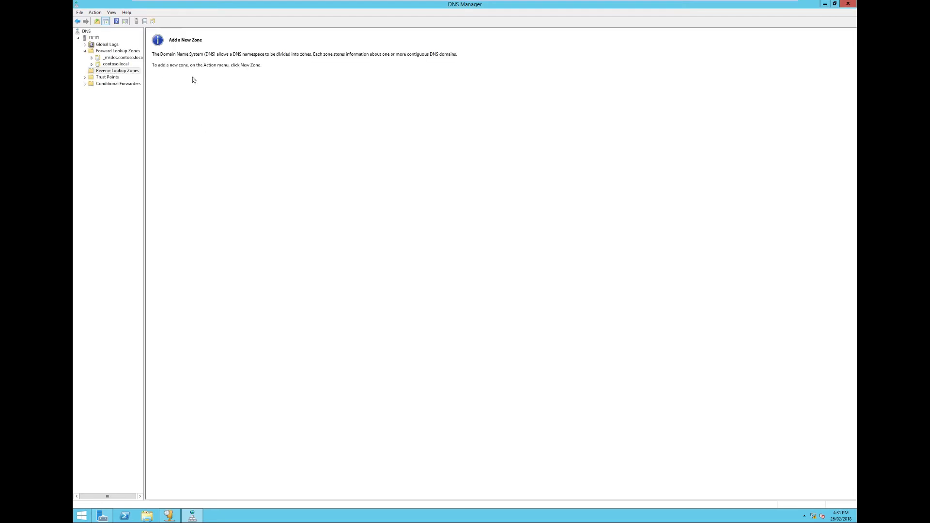
pyautogui.rightClick(111, 71)
pyautogui.click(123, 73)
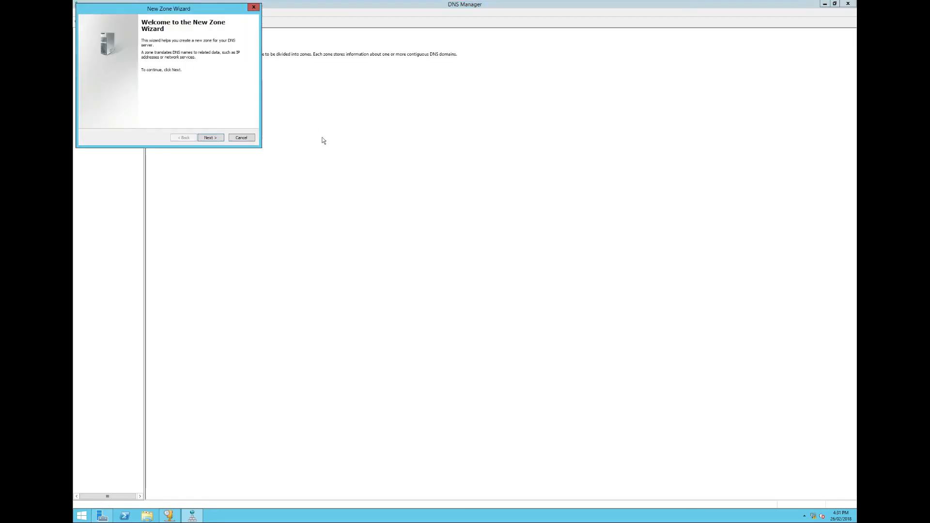
pyautogui.click(211, 138)
pyautogui.moveTo(177, 13); pyautogui.dragTo(301, 64)
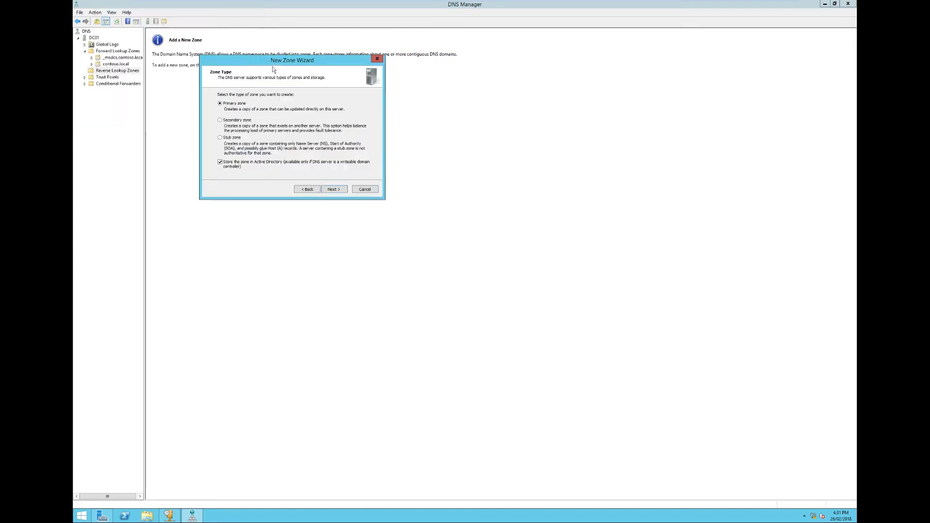
pyautogui.click(339, 188)
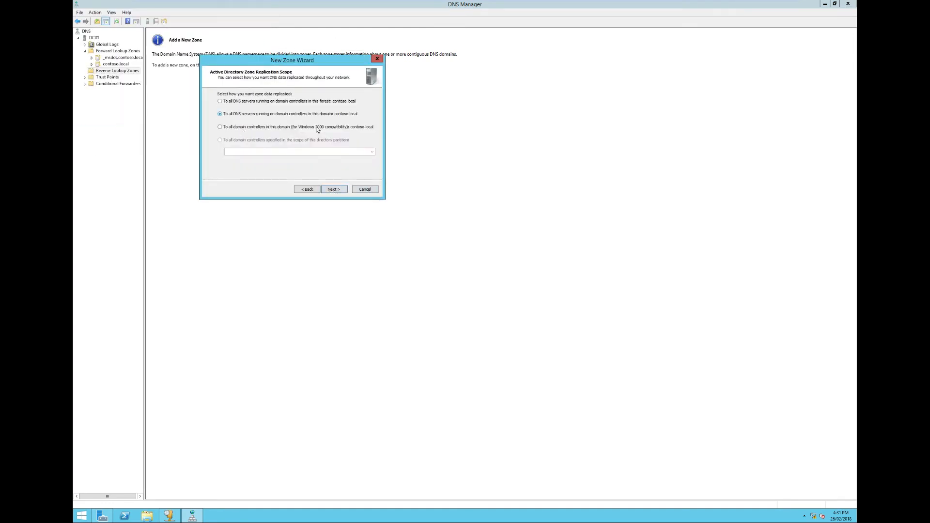
pyautogui.click(334, 189)
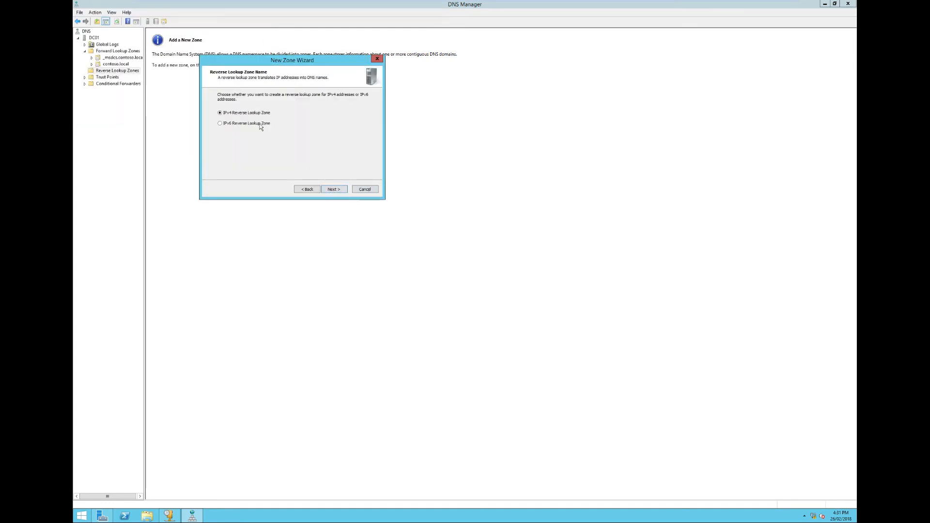
pyautogui.click(335, 189)
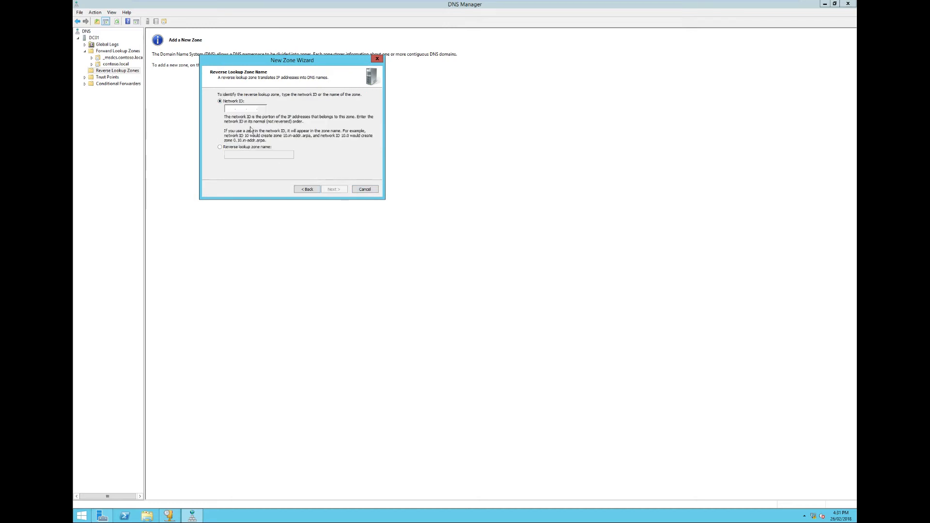
# - Set the reverse lookup zone's network ID to 192.168.2
pyautogui.write('192.168.2.')
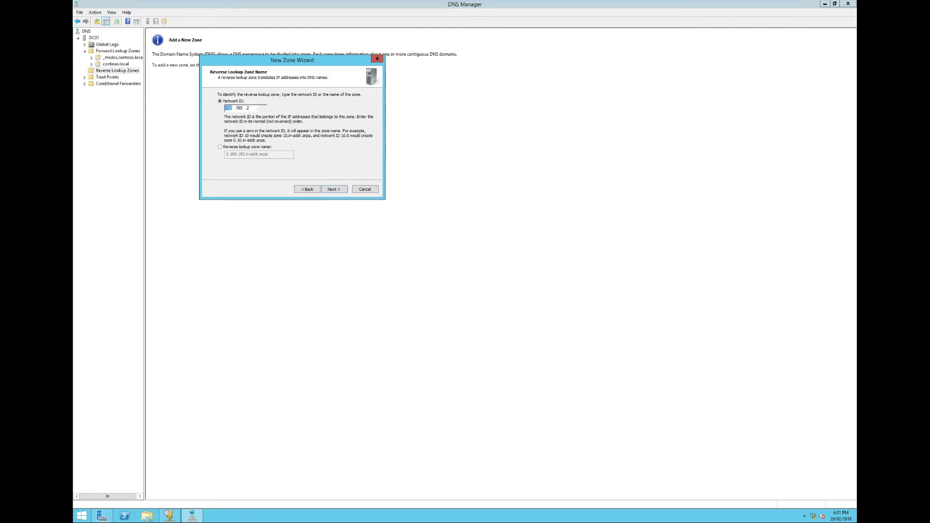
# - Allow only secure dynamic updates for the 192.168.2 reverse lookup zone and finish creating it
pyautogui.click(335, 189)
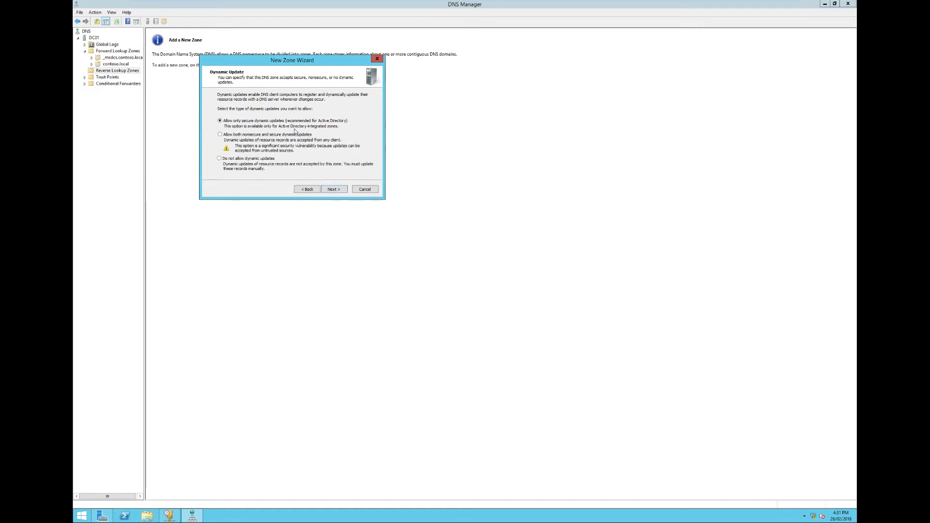
pyautogui.click(340, 189)
pyautogui.click(336, 189)
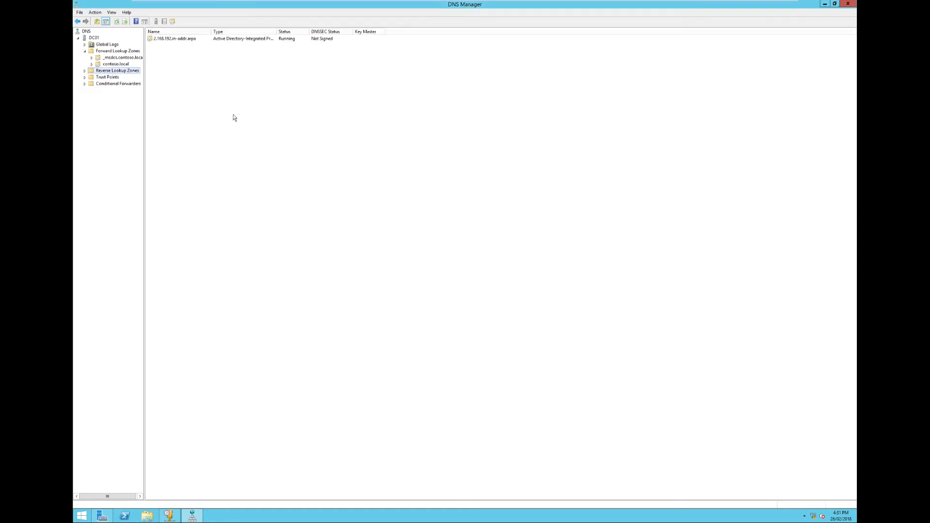
# - Switch to the DHCP console, maximize it, and expand dc01.contoso.local in a widened console tree
pyautogui.click(170, 516)
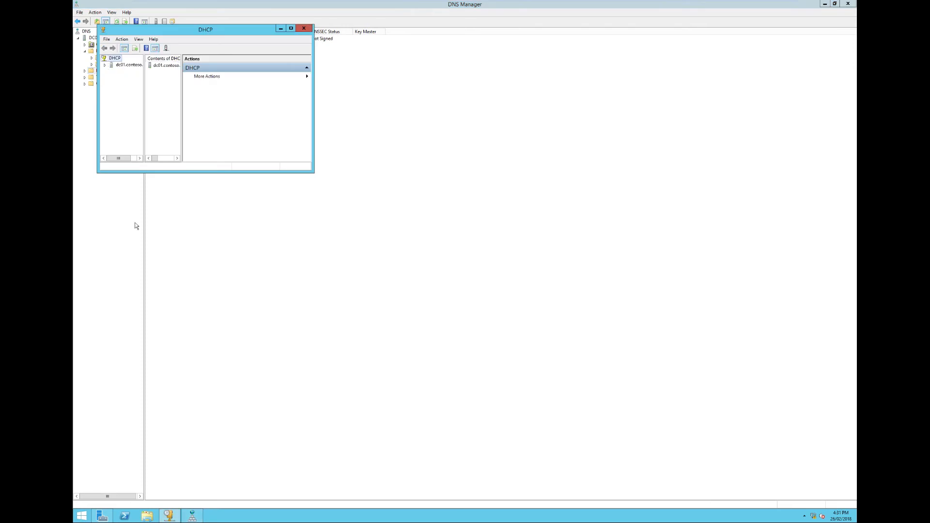
pyautogui.click(291, 28)
pyautogui.click(78, 38)
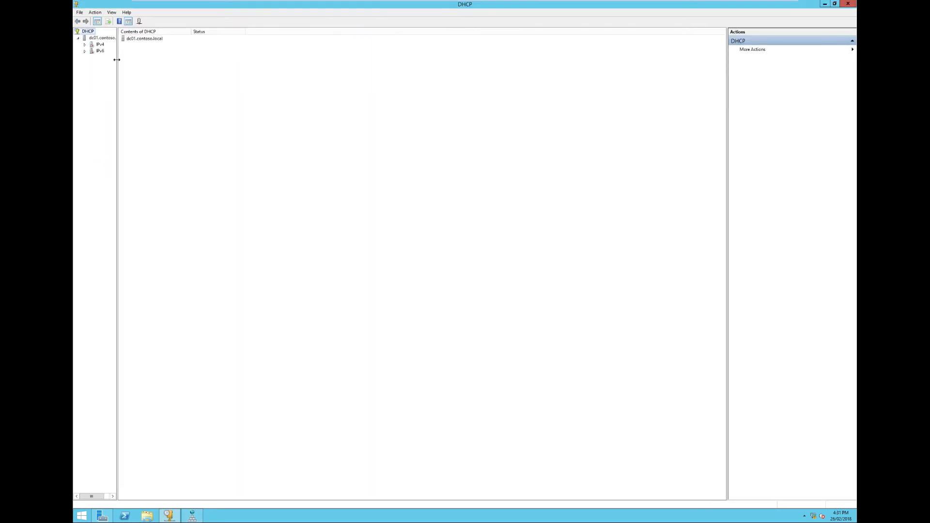
pyautogui.moveTo(117, 59); pyautogui.dragTo(163, 60)
pyautogui.rightClick(92, 45)
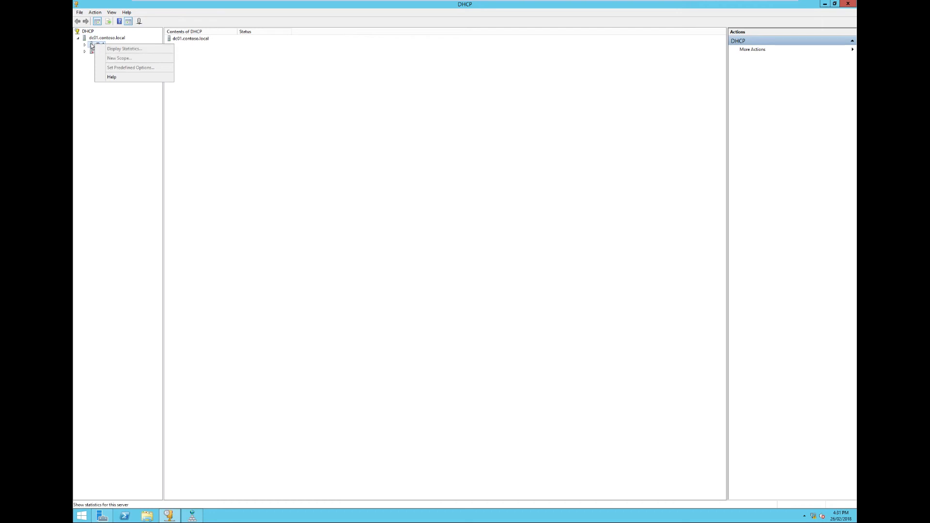
pyautogui.click(93, 45)
# - Authorize the DHCP server dc01.contoso.local
pyautogui.click(95, 12)
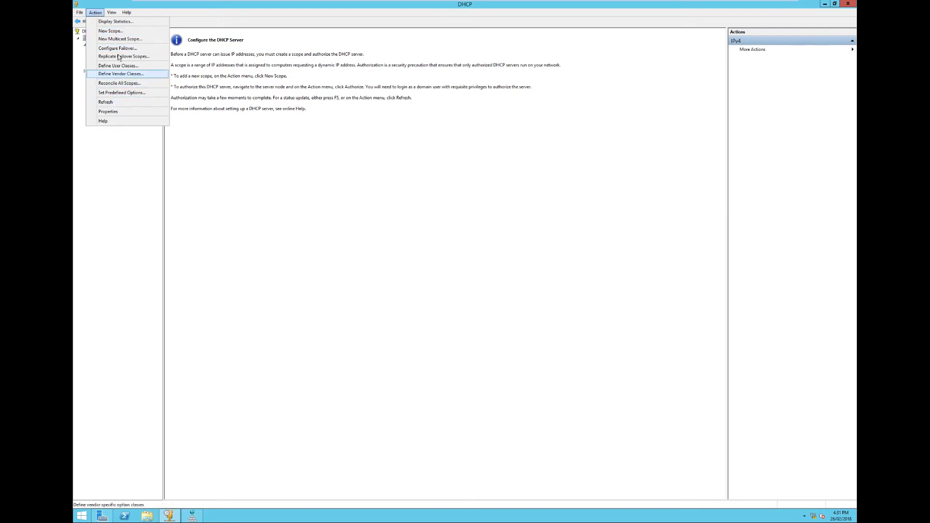
pyautogui.click(126, 14)
pyautogui.rightClick(99, 46)
pyautogui.click(103, 38)
pyautogui.click(95, 13)
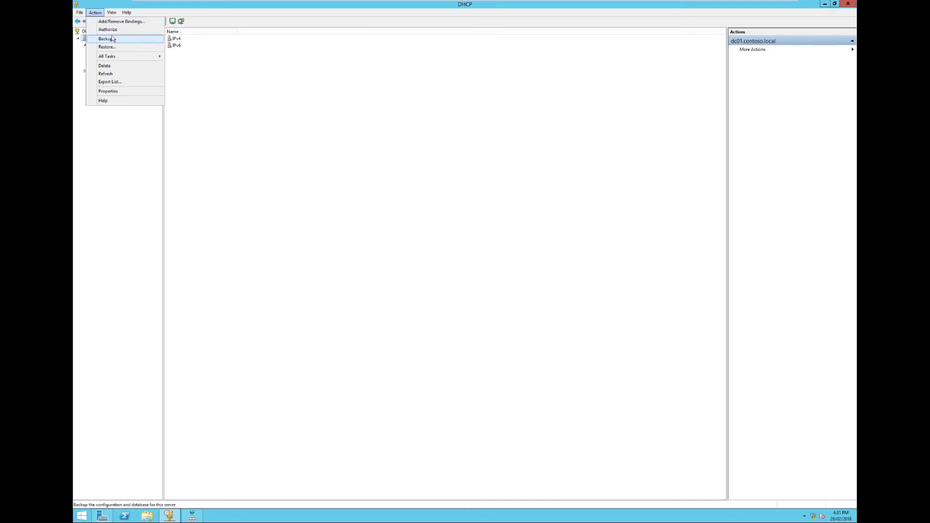
pyautogui.click(111, 30)
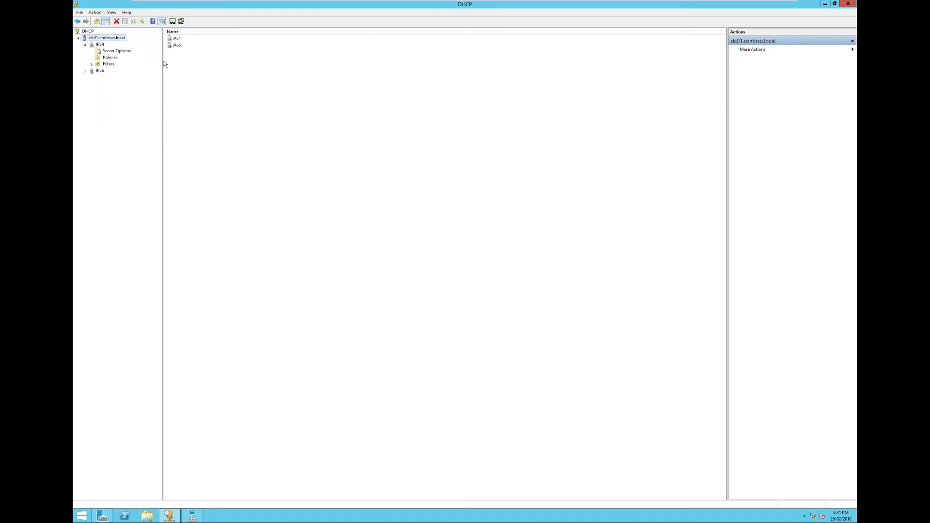
# - Start a new IPv4 scope on dc01.contoso.local and name it Main Scope
pyautogui.click(96, 46)
pyautogui.rightClick(97, 45)
pyautogui.click(118, 60)
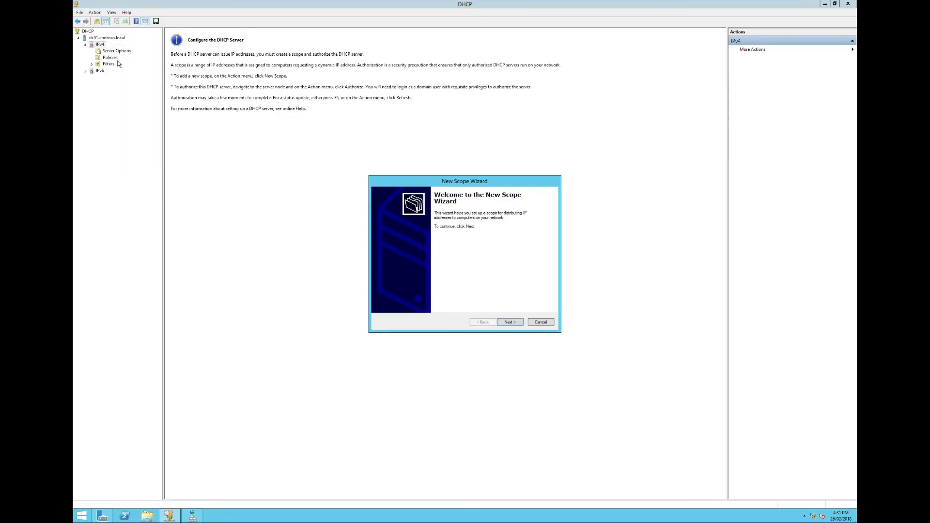
pyautogui.click(499, 323)
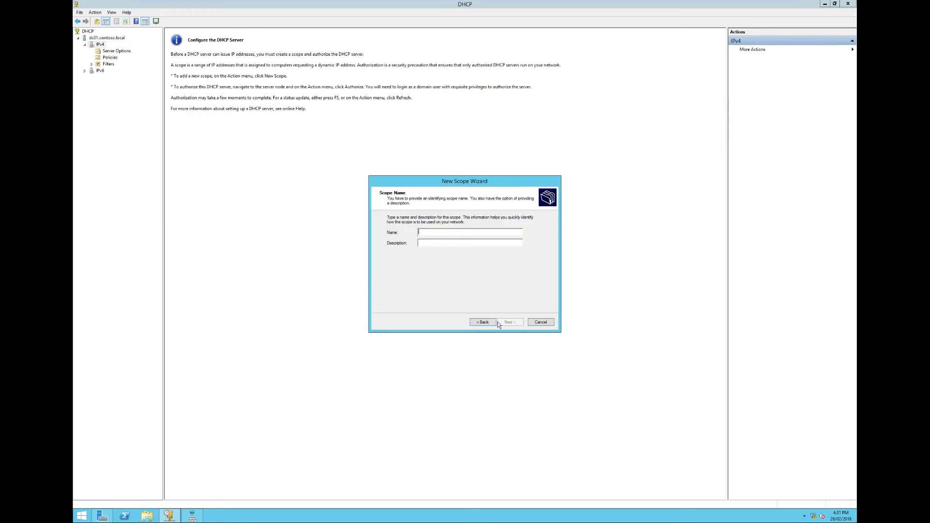
pyautogui.write('MAin')
pyautogui.press('BackSpace')
pyautogui.press('BackSpace')
pyautogui.write('Main Sco')
pyautogui.press('Return')
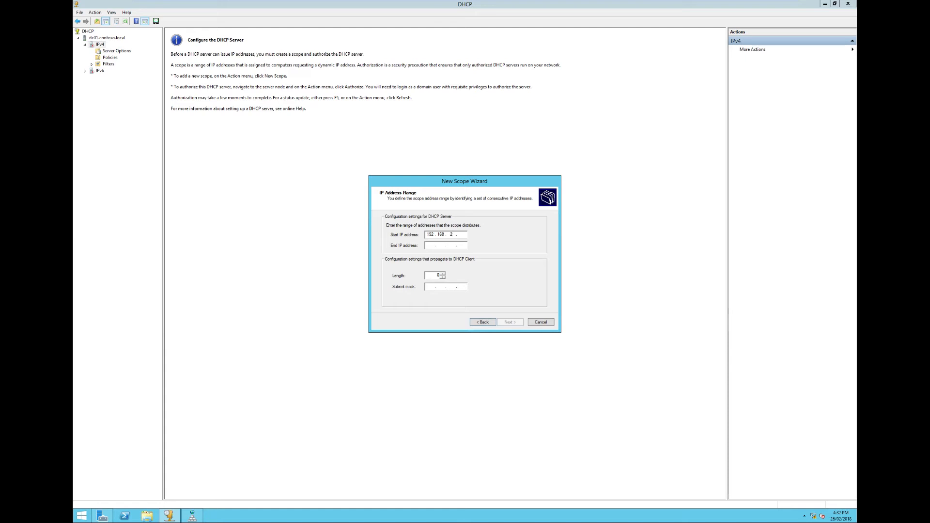
# - Set the scope's address range to start at 192.168.2.3 and end at 192.168.2.254
pyautogui.press('Tab')
pyautogui.write('192 . 168 . 2 . 255')
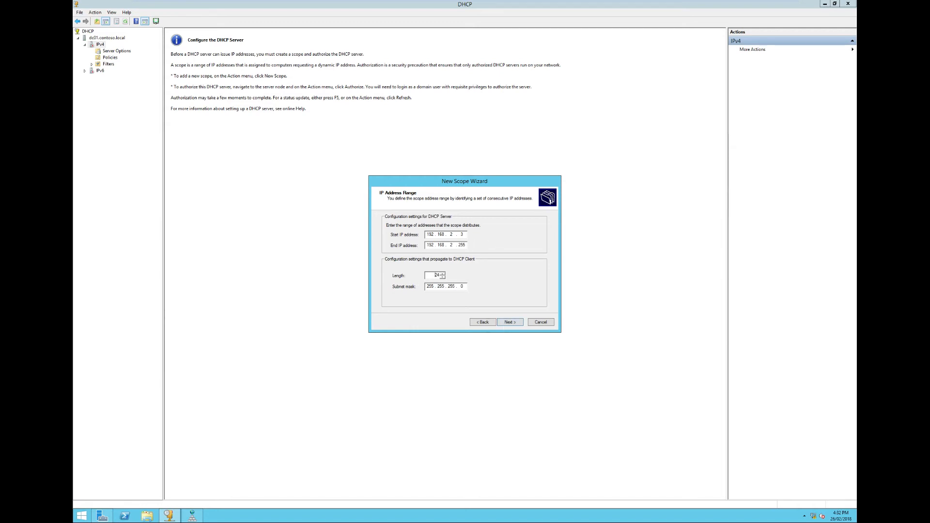
pyautogui.click(507, 323)
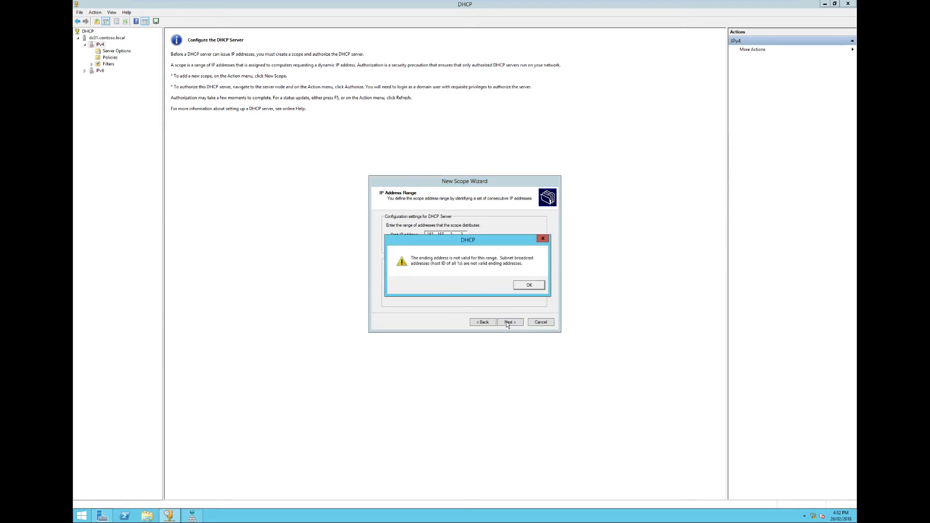
pyautogui.click(529, 285)
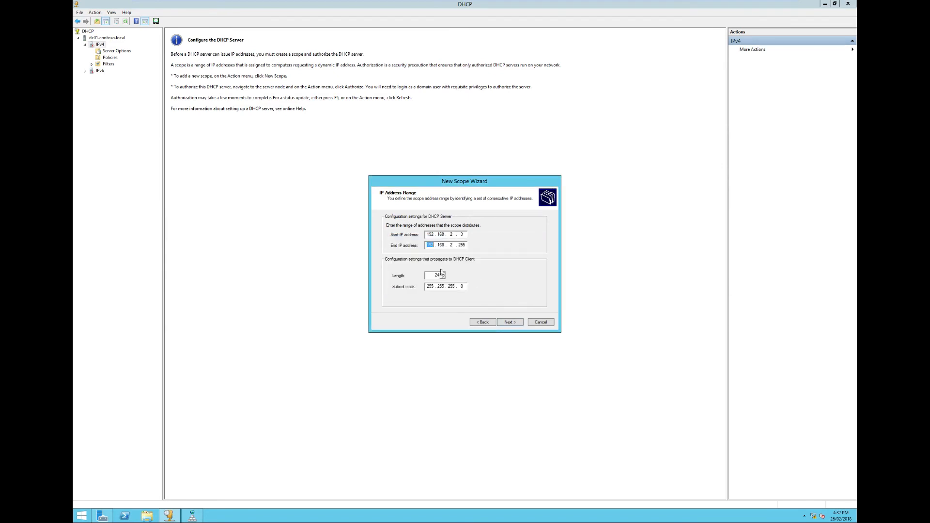
pyautogui.click(466, 246)
pyautogui.press('BackSpace')
pyautogui.write('4')
pyautogui.press('Return')
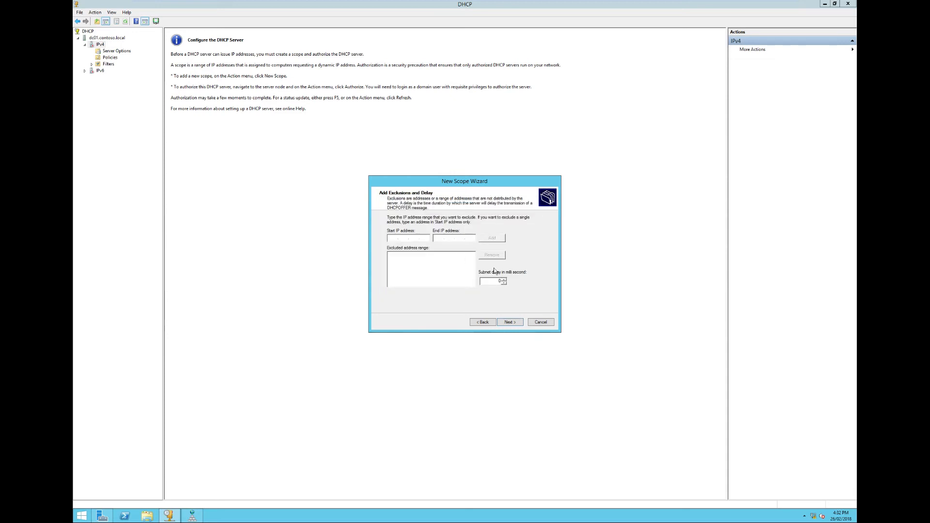
# - Accept the default exclusions and lease duration, and choose to configure the scope's DHCP options now
pyautogui.click(507, 322)
pyautogui.click(507, 322)
pyautogui.click(493, 322)
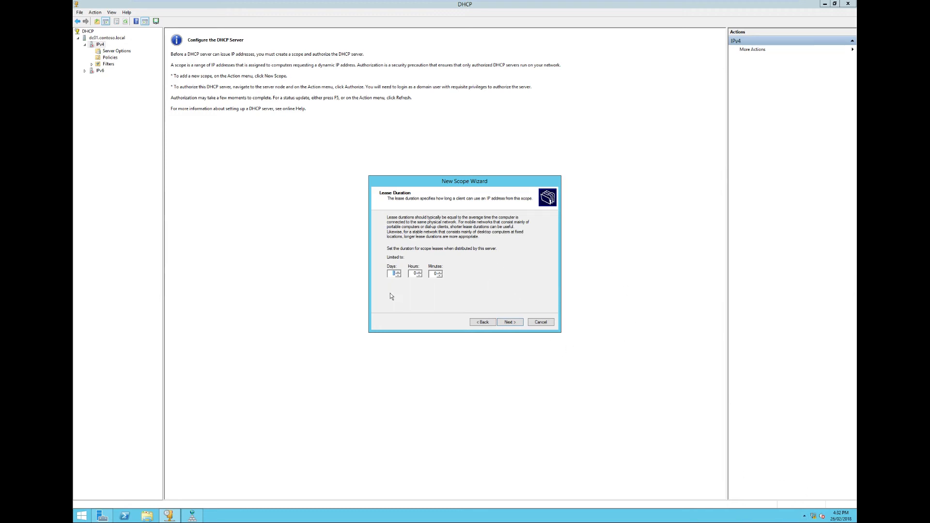
pyautogui.click(508, 323)
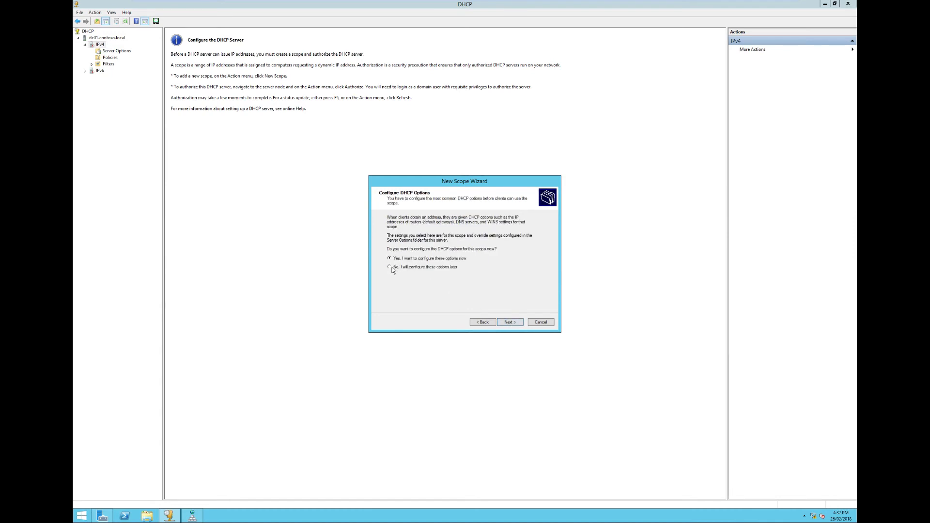
pyautogui.click(501, 324)
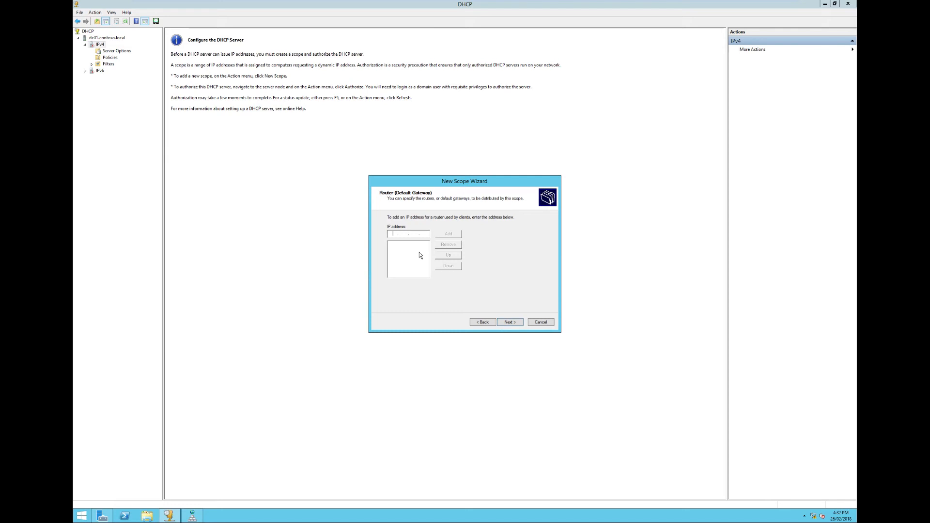
# - Add the router's IP address as default gateway and accept the contoso.local parent domain with DNS server 192.168.2.2
pyautogui.write('192')
pyautogui.click(448, 233)
pyautogui.click(518, 324)
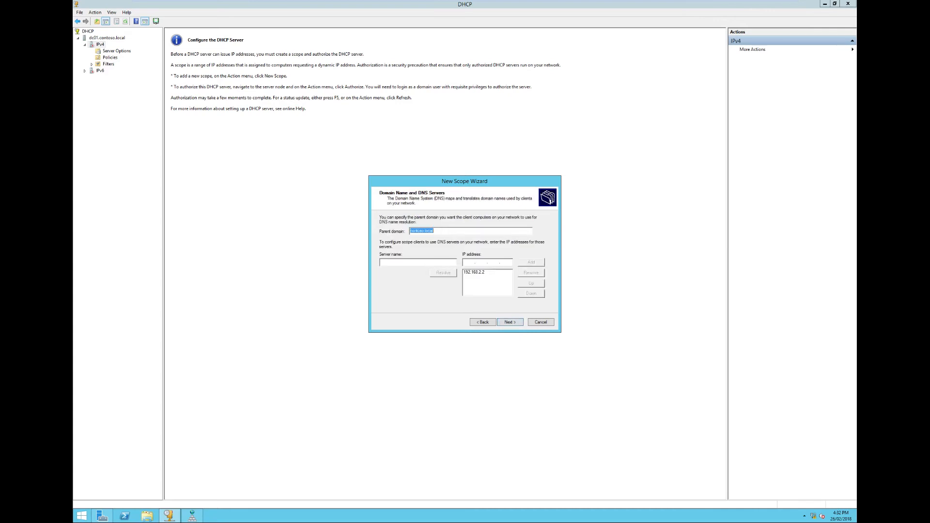
pyautogui.click(510, 324)
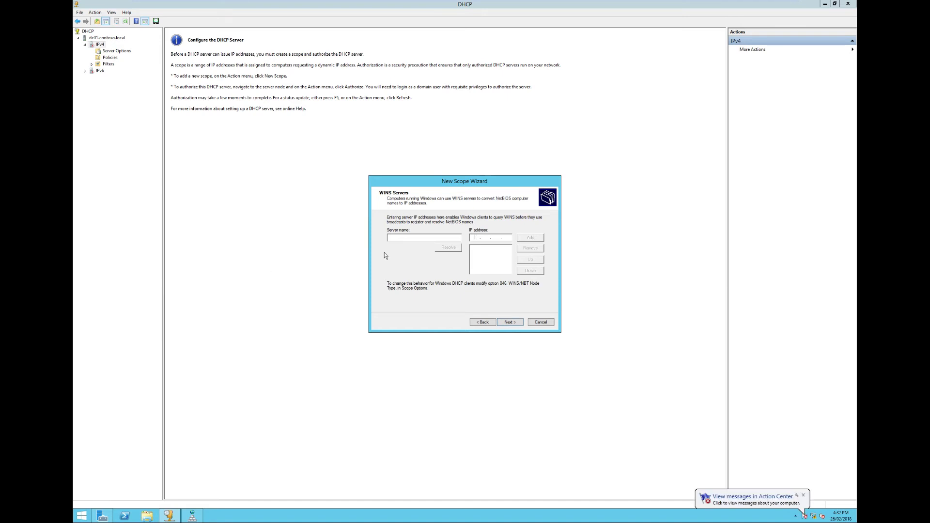
# - Add DC01 at 192.168.2.2 as the scope's WINS server, and finish the scope with immediate activation
pyautogui.write('DC01')
pyautogui.press('Return')
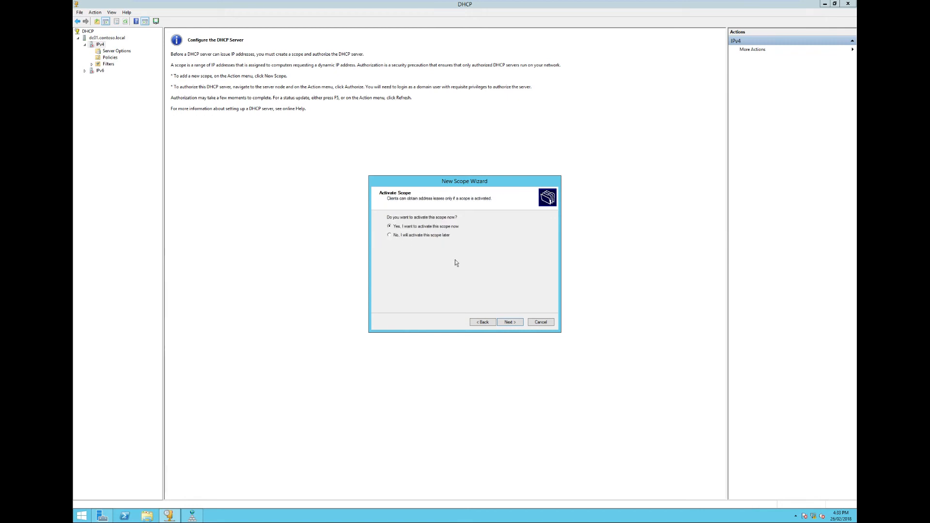
pyautogui.click(492, 322)
pyautogui.click(442, 251)
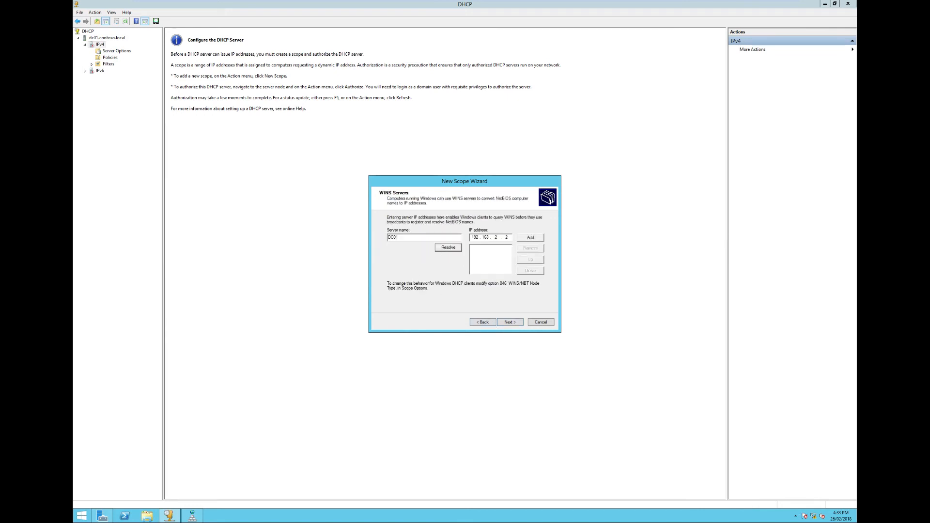
pyautogui.click(530, 237)
pyautogui.click(517, 322)
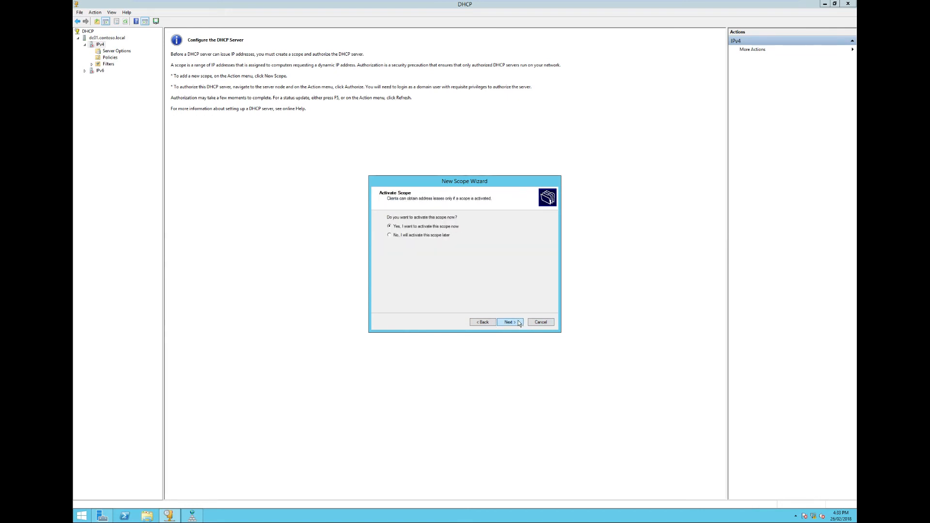
pyautogui.click(518, 324)
pyautogui.click(519, 324)
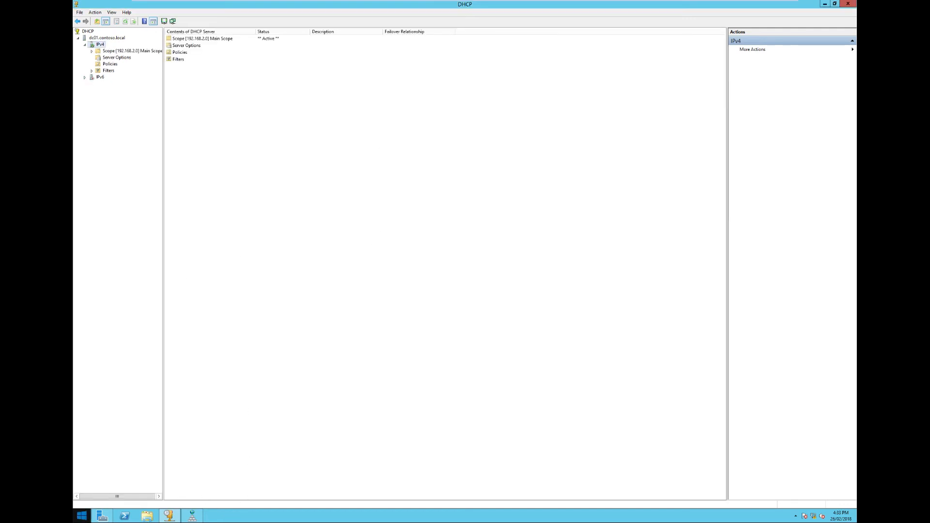
# - Switch to the Windows 7 x64 Domain Client virtual machine and check its current network connection
pyautogui.click(82, 516)
pyautogui.click(143, 317)
pyautogui.click(781, 6)
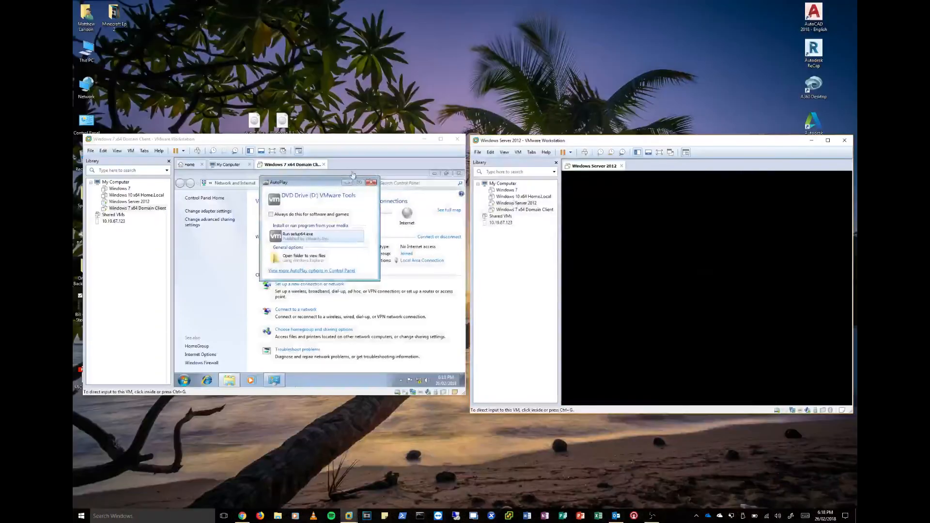
pyautogui.click(310, 240)
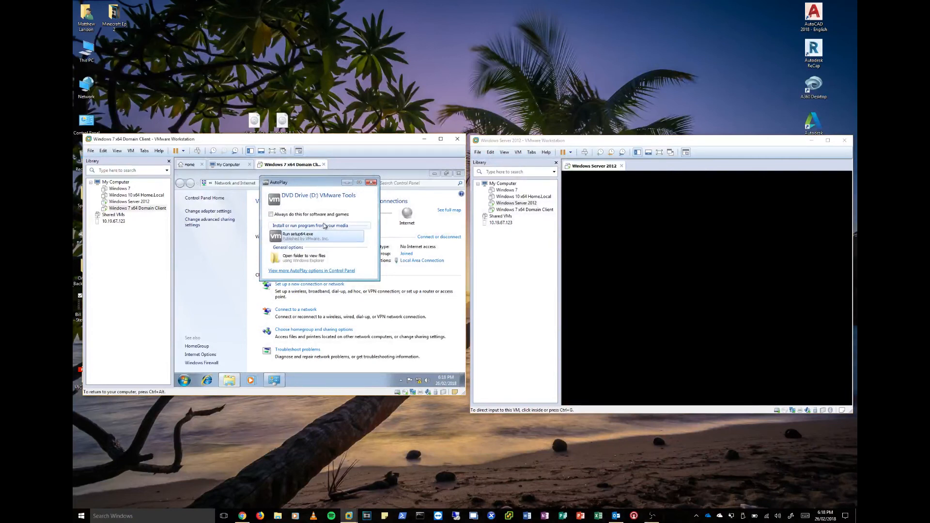
pyautogui.click(418, 382)
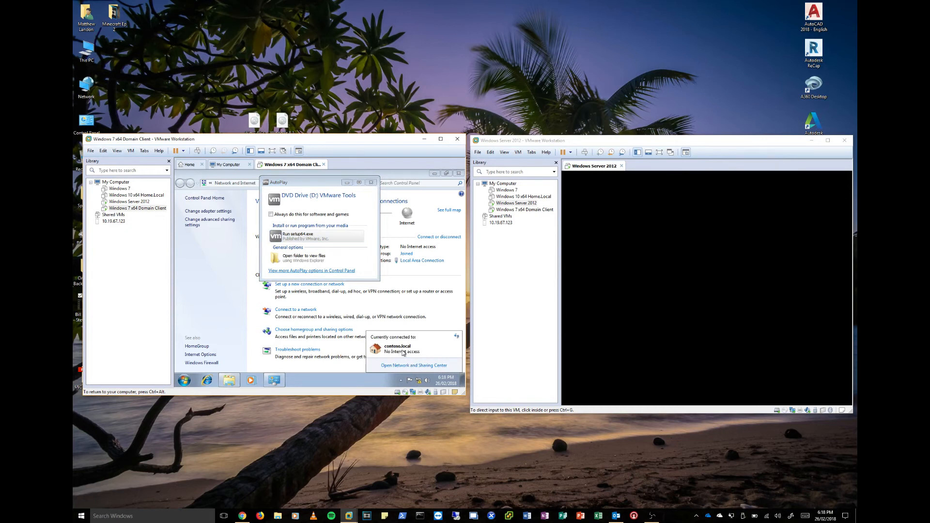
# - Unlock the Windows Server 2012 virtual machine by entering the domain administrator's account password
pyautogui.click(603, 305)
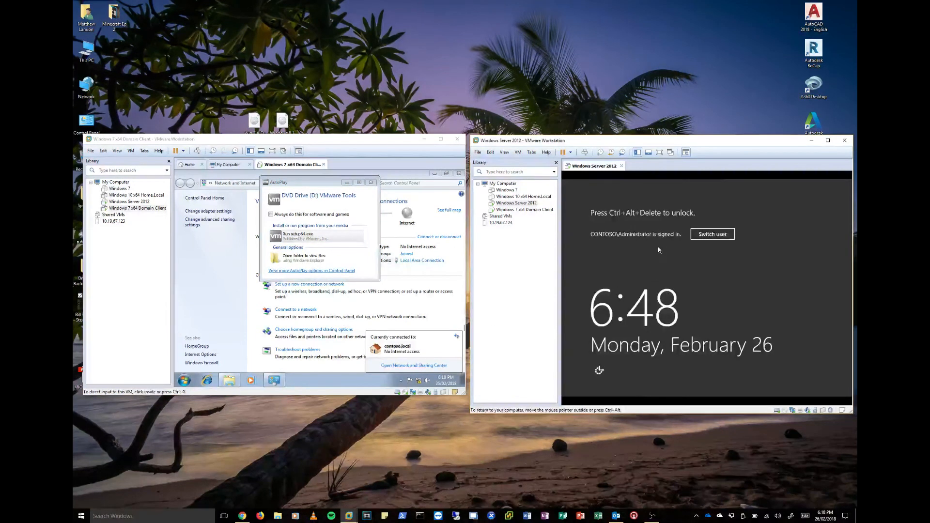
pyautogui.press('ctrl+alt+Insert')
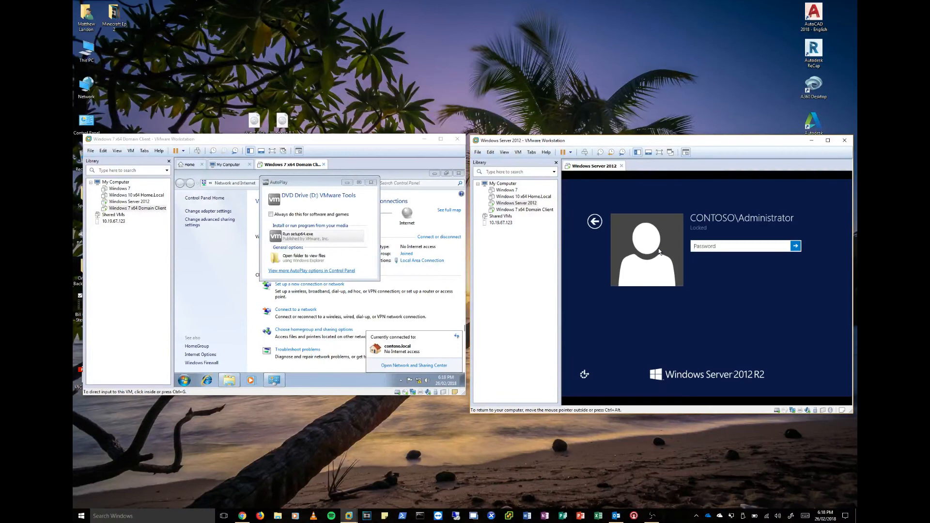
pyautogui.write('Pa$')
pyautogui.press('Return')
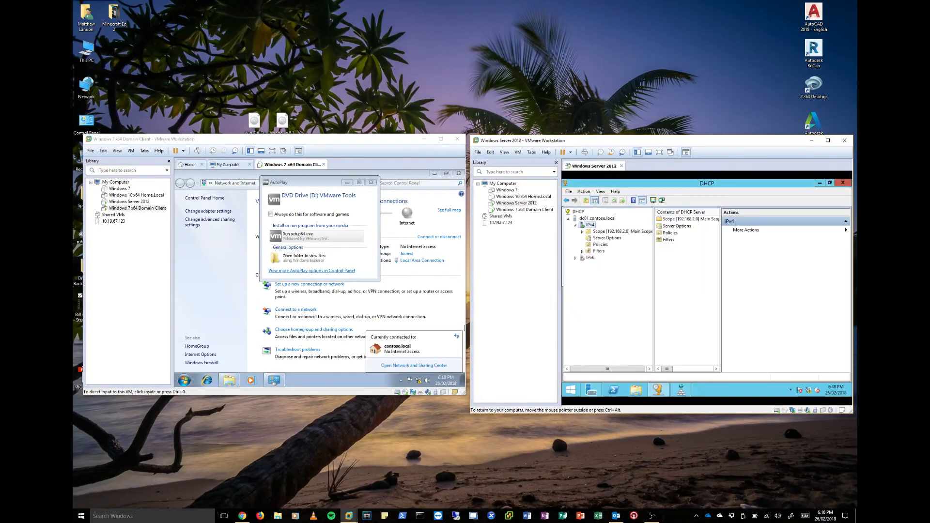
# - Run the VMware Tools setup64.exe installer on the Windows 7 client and close its Network and Sharing Center
pyautogui.click(309, 243)
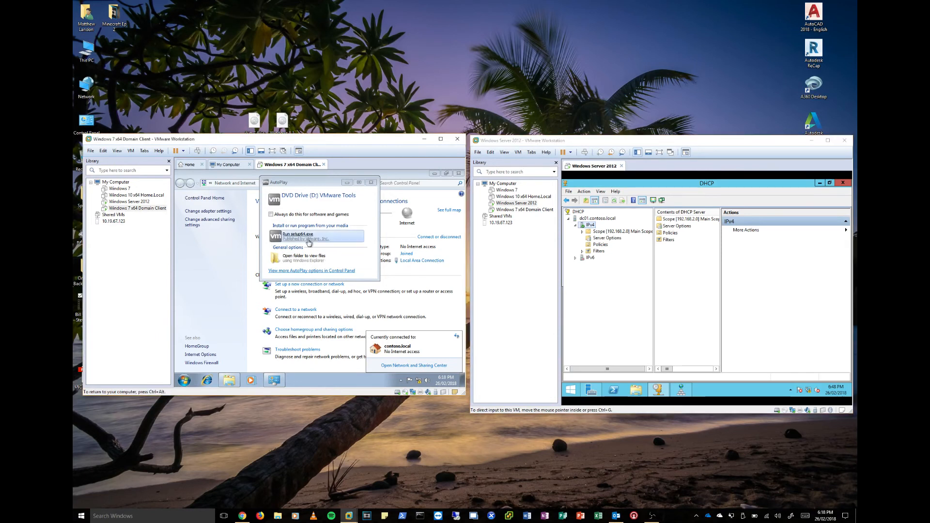
pyautogui.click(301, 240)
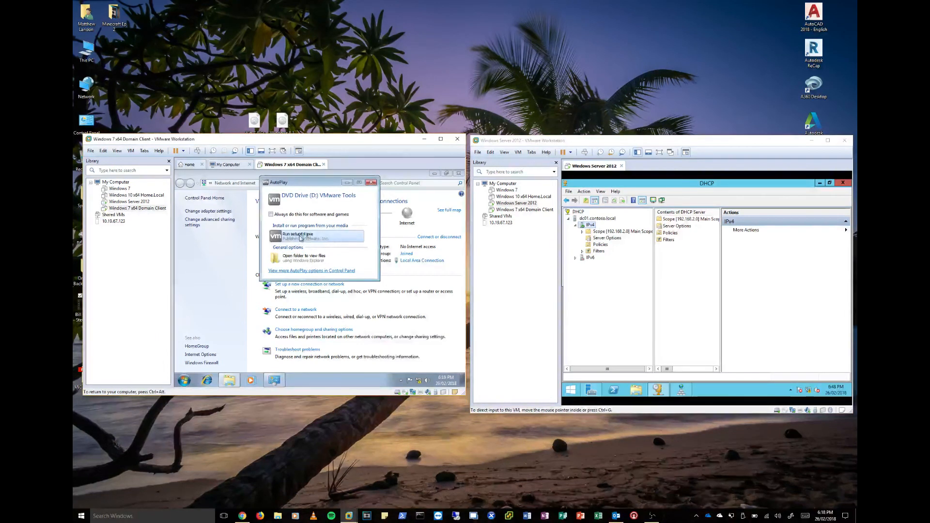
pyautogui.click(354, 238)
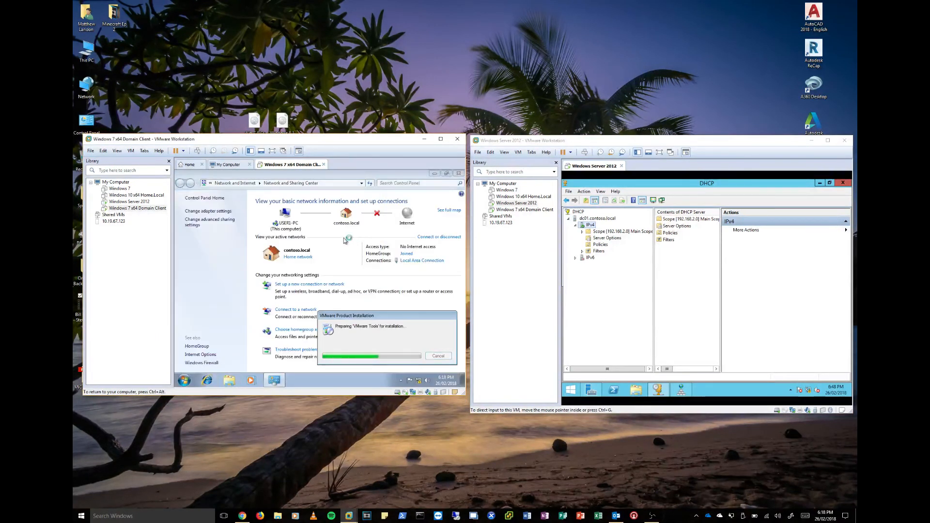
pyautogui.click(459, 173)
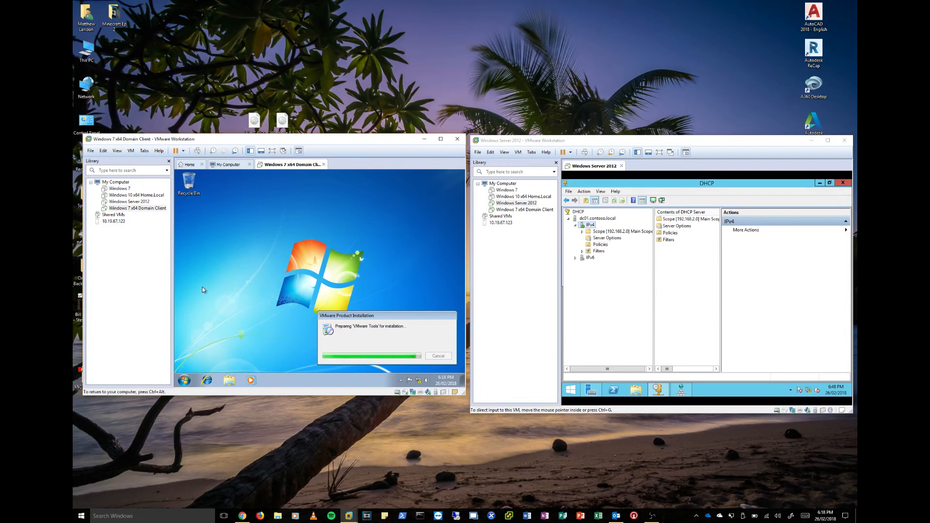
# - Open Active Directory Users and Computers on the server and browse contoso.local's Computers, Domain Controllers and Users containers
pyautogui.click(576, 392)
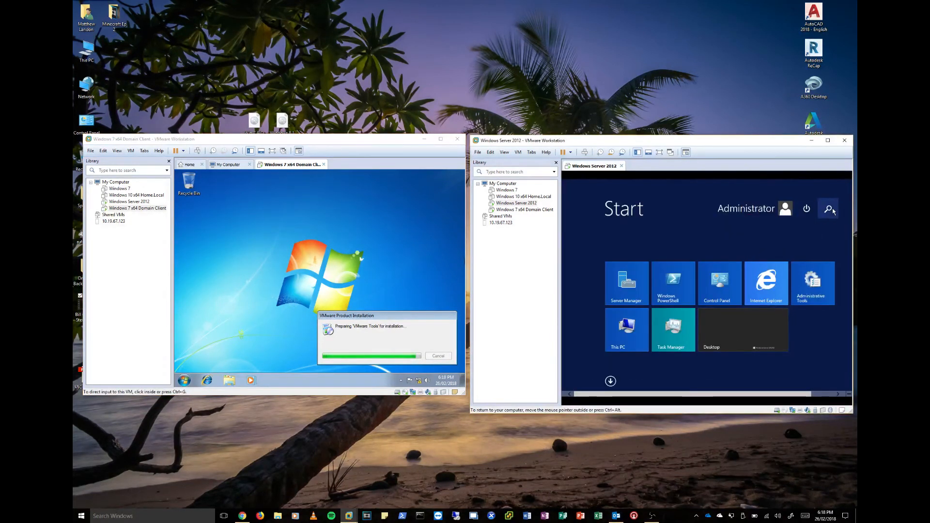
pyautogui.click(612, 381)
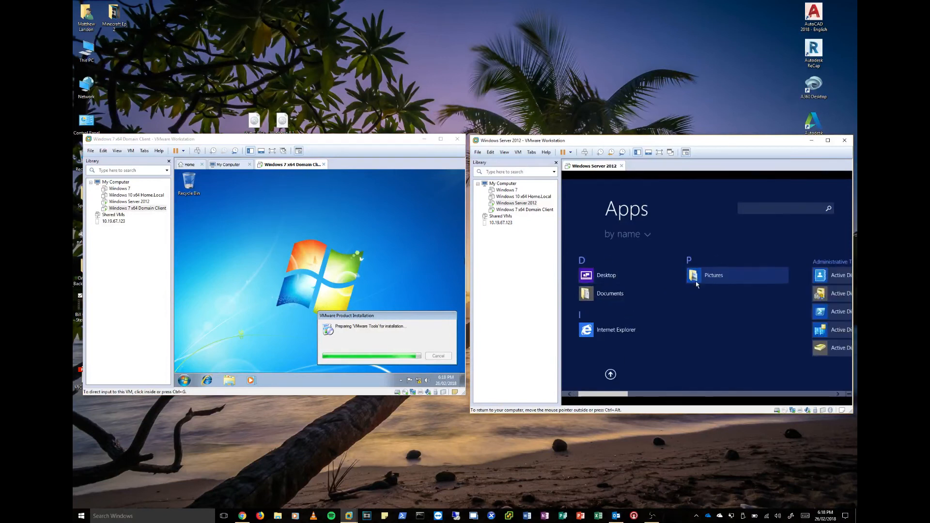
pyautogui.click(760, 347)
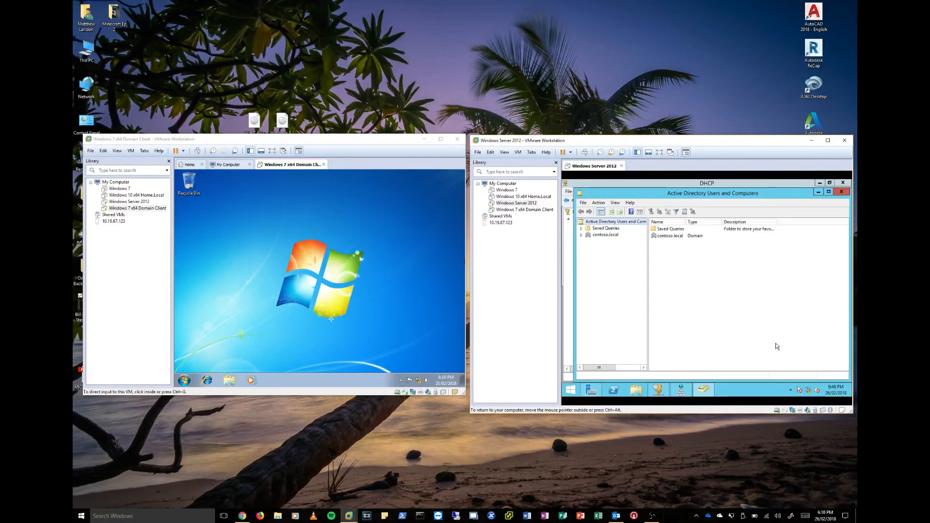
pyautogui.click(606, 235)
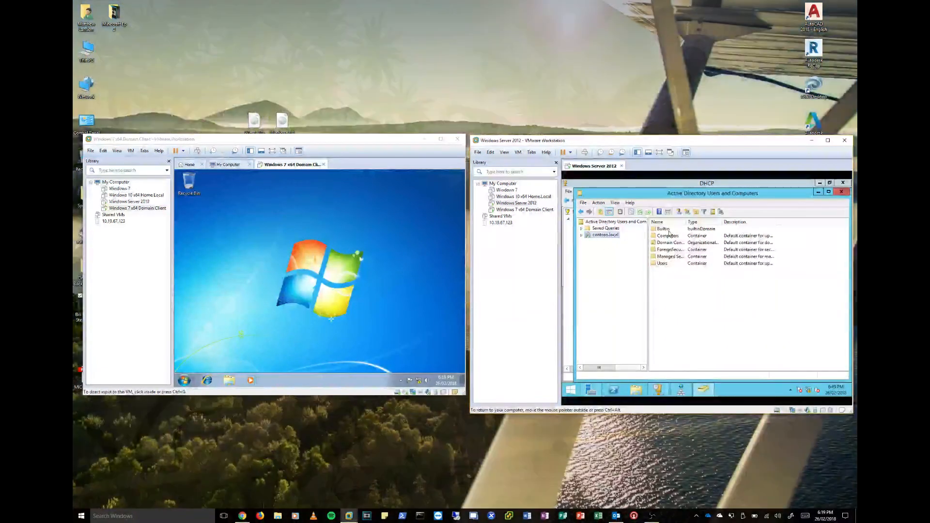
pyautogui.click(667, 236)
pyautogui.doubleClick(667, 237)
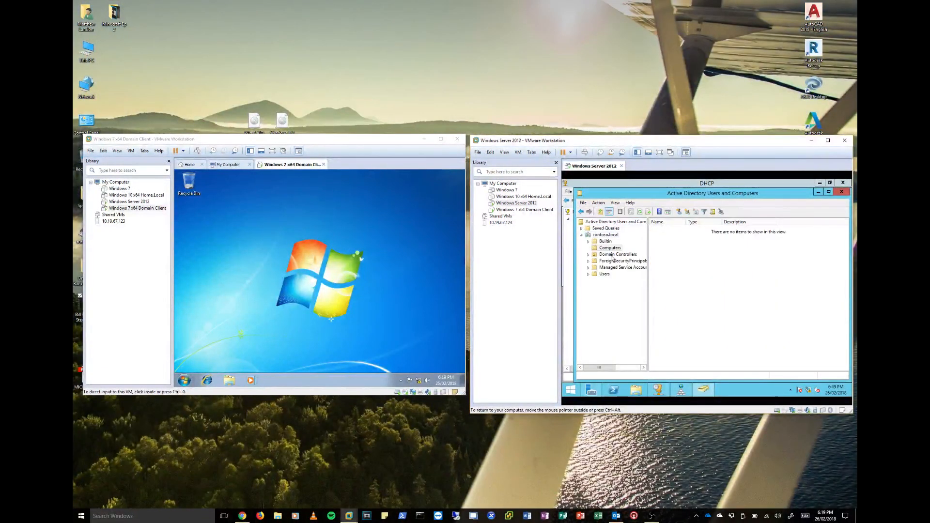
pyautogui.click(618, 255)
pyautogui.click(605, 274)
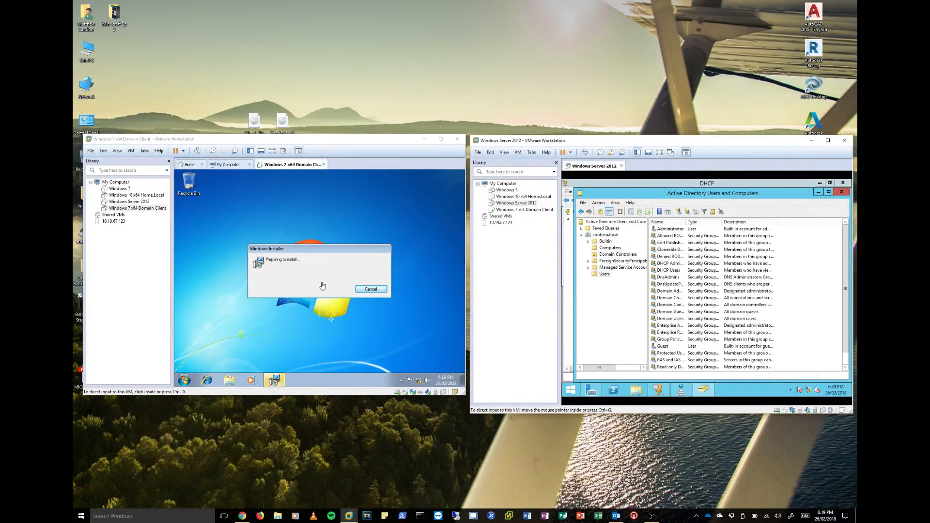
# - Start a new user in the Users container, entering the person's first name, last name and user logon name
pyautogui.rightClick(795, 250)
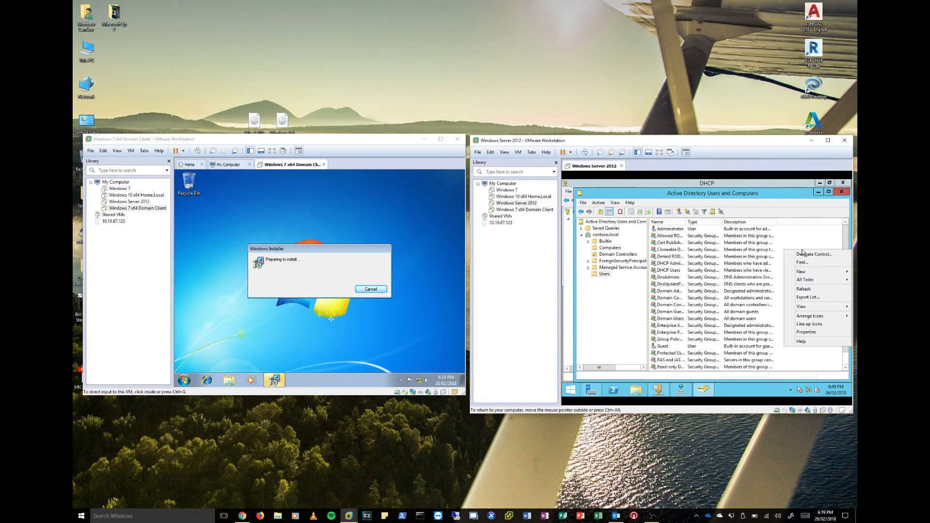
pyautogui.moveTo(804, 272)
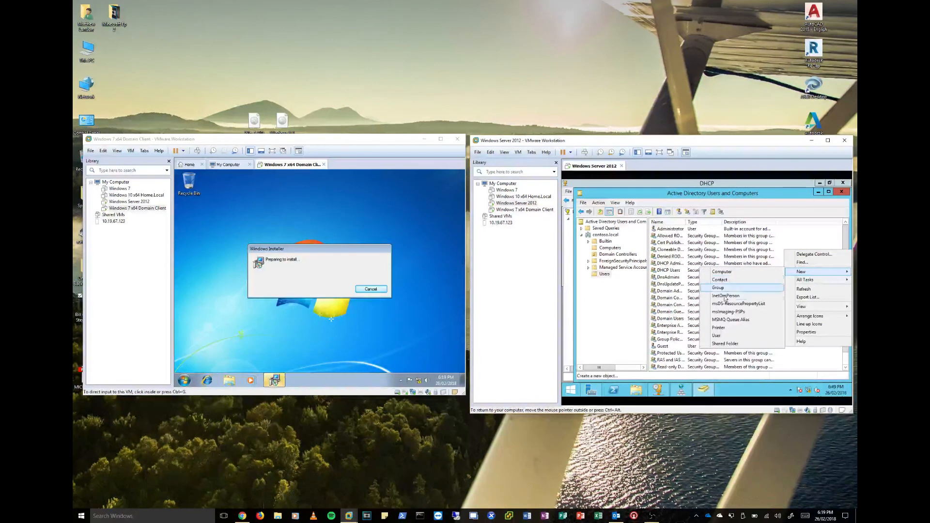
pyautogui.click(720, 335)
pyautogui.press('Tab')
pyautogui.write('m')
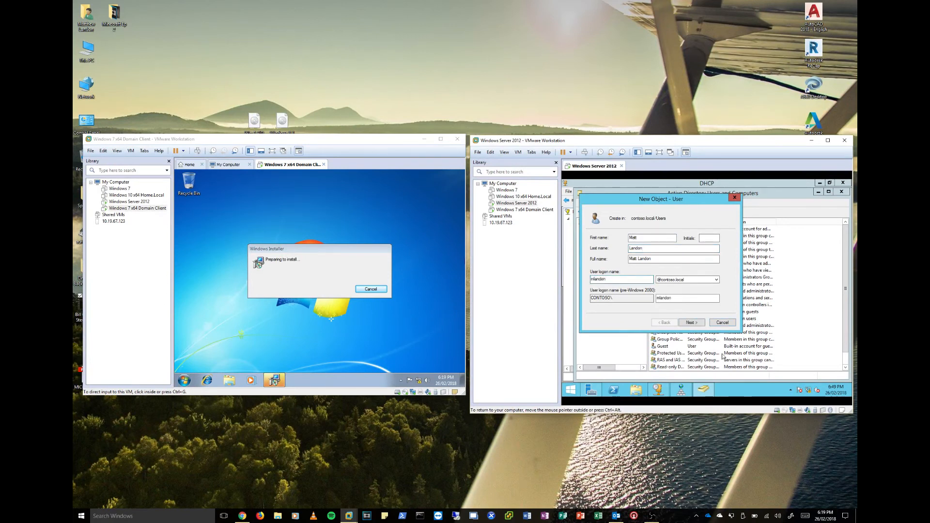
pyautogui.click(694, 323)
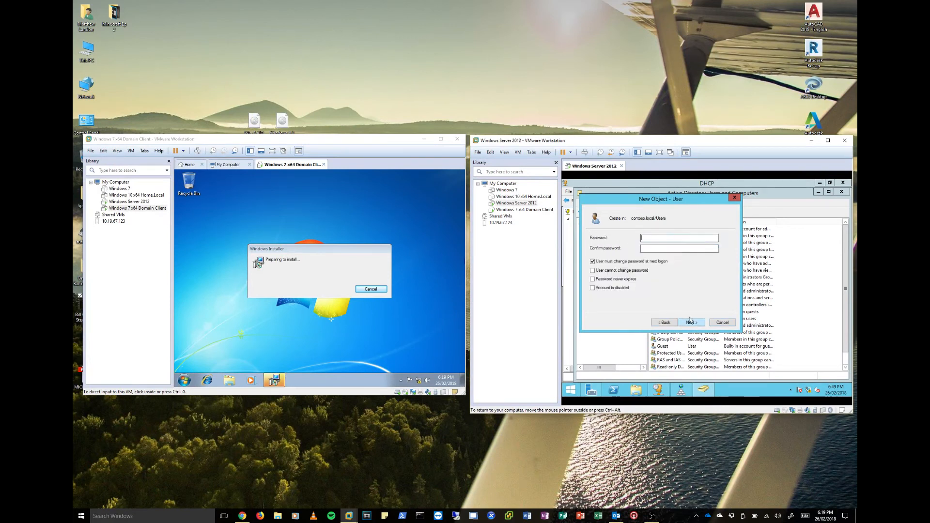
# - Turn off the password change at next logon, enter and confirm the new user's password, and finish creating the account
pyautogui.click(631, 262)
pyautogui.write('P•••')
pyautogui.press('Tab')
pyautogui.write('••••••••••••••')
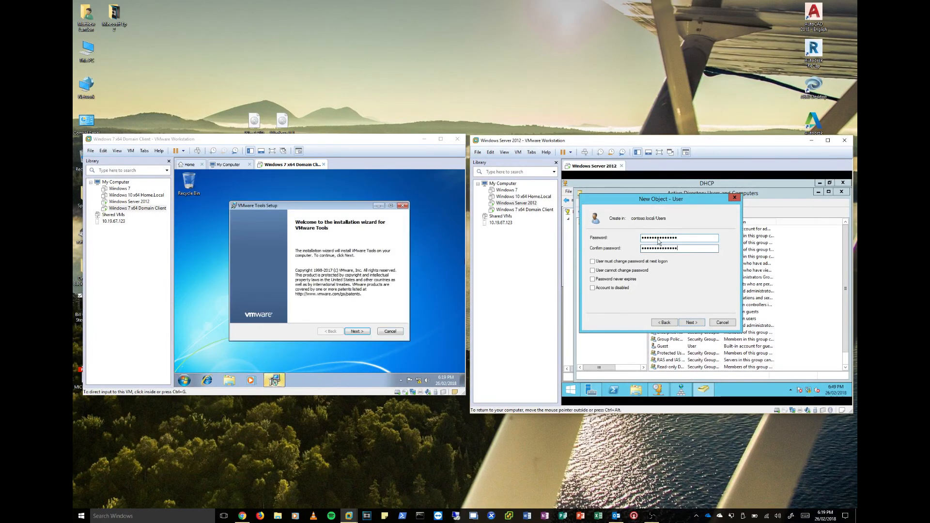
pyautogui.press('Return')
pyautogui.click(691, 322)
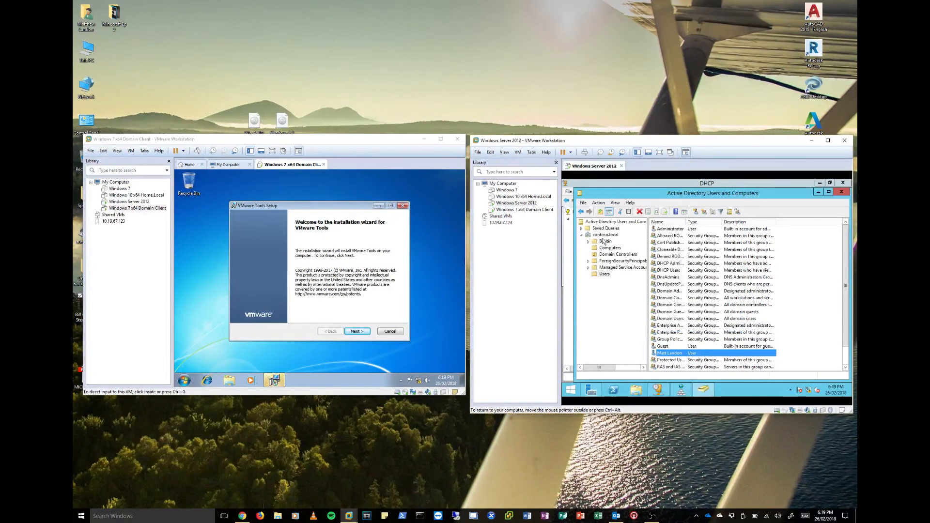
# - Start the VMware Tools installation on the Windows 7 client with the Typical setup type
pyautogui.click(373, 327)
pyautogui.click(358, 332)
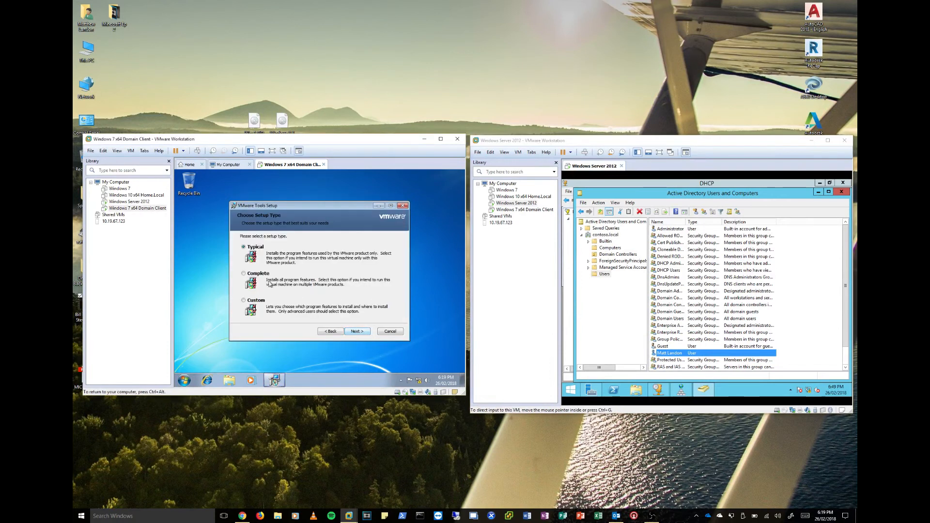
pyautogui.click(346, 329)
pyautogui.click(347, 331)
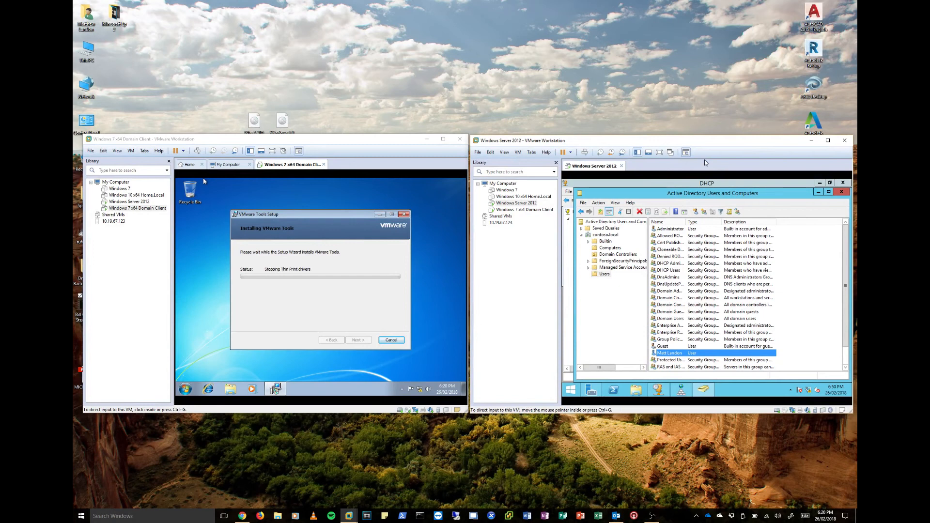
# - Check the network connection status on the Windows 7 client and on the Windows Server 2012 machine
pyautogui.click(340, 245)
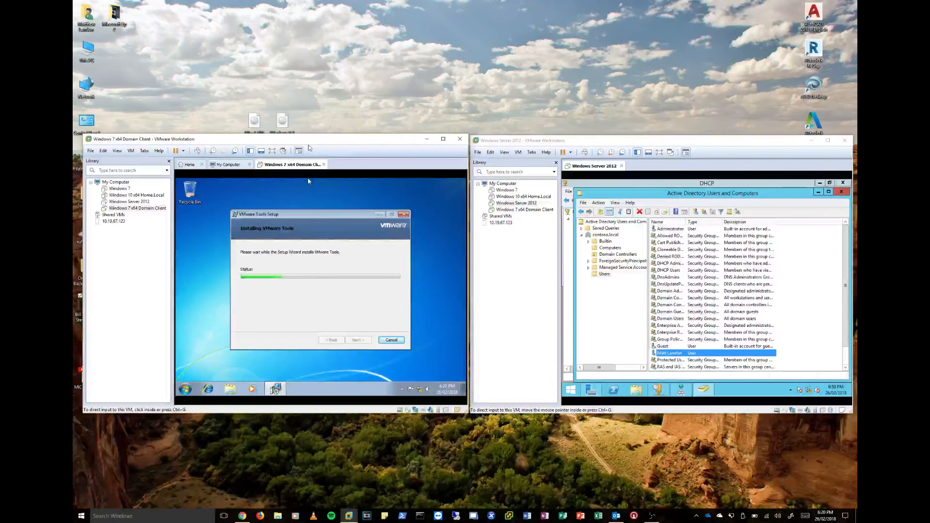
pyautogui.click(235, 272)
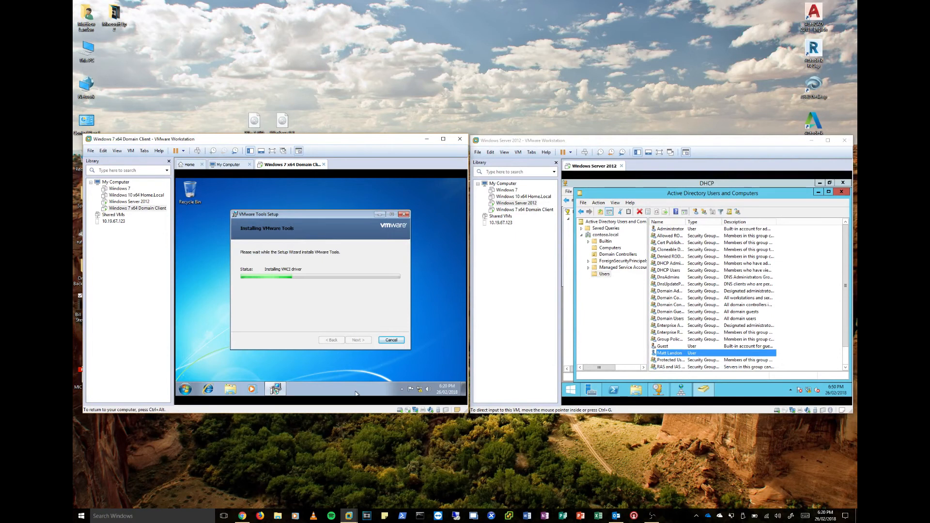
pyautogui.hotkey('ctrl', 'alt')
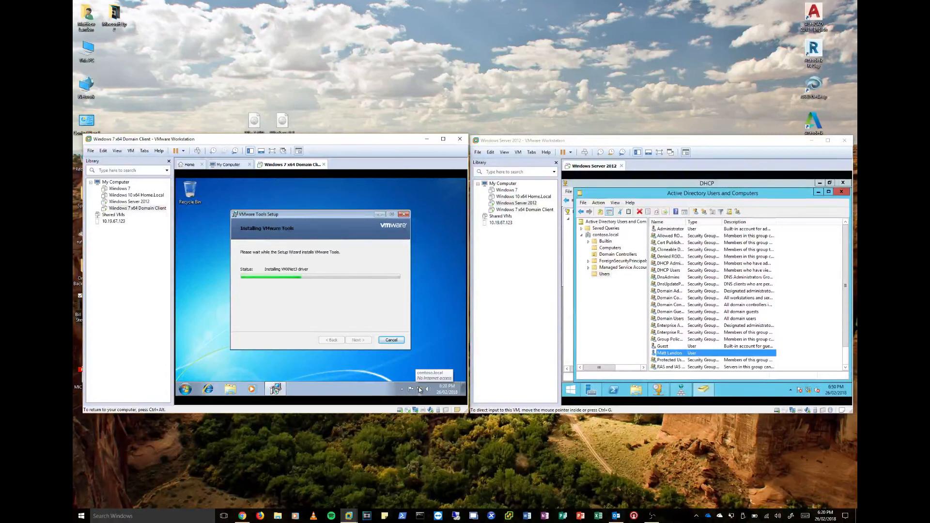
pyautogui.hotkey('ctrl', 'alt')
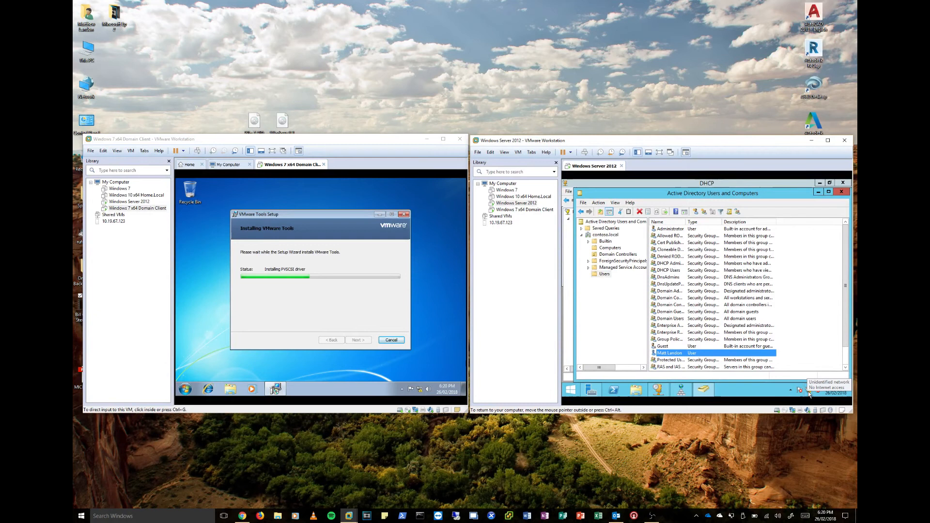
pyautogui.click(809, 394)
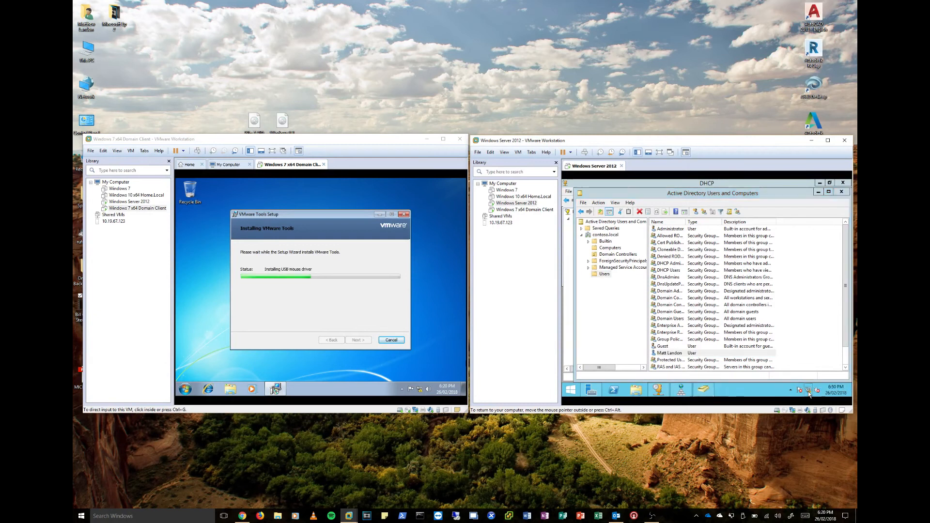
pyautogui.click(722, 394)
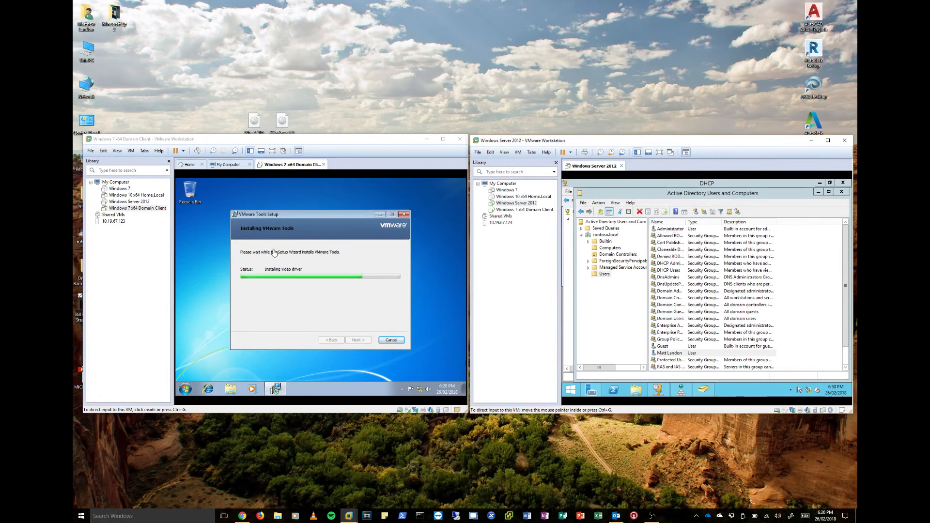
# - Finish the VMware Tools setup wizard on the Windows 7 client and restart the system
pyautogui.click(212, 216)
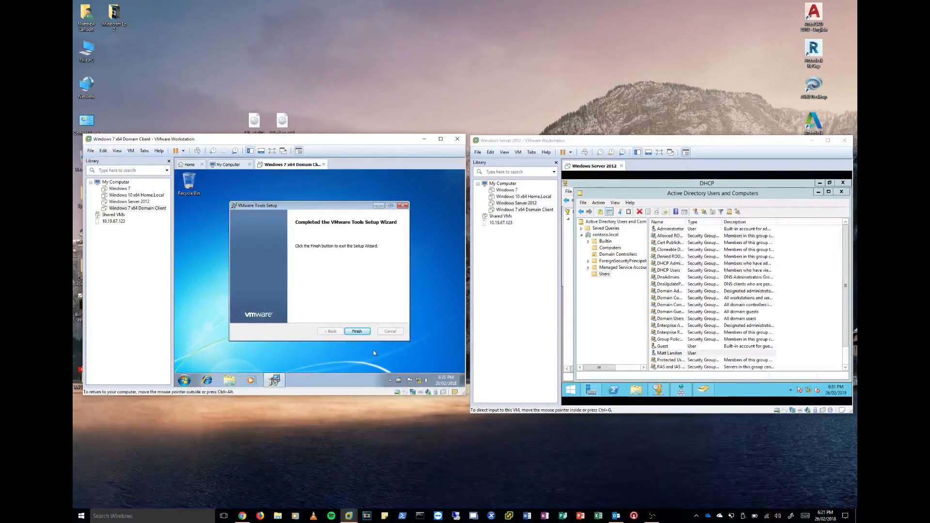
pyautogui.click(359, 331)
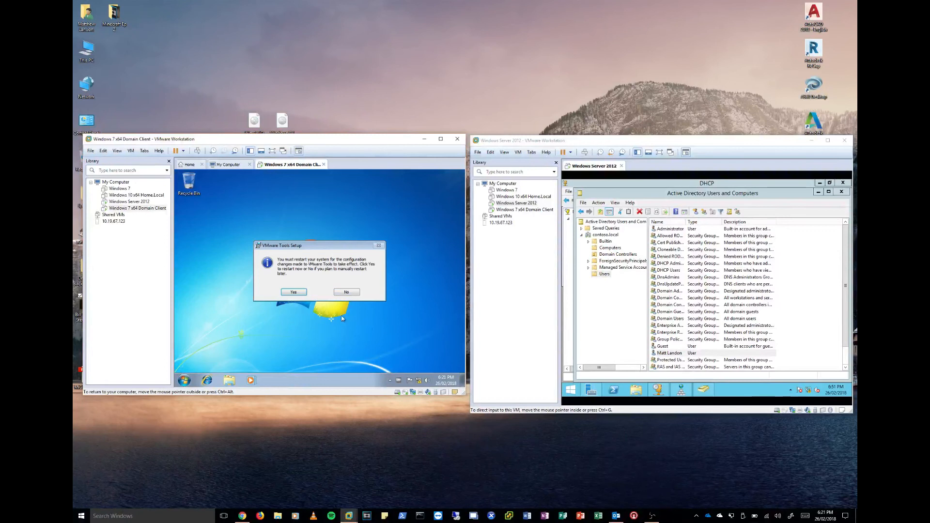
pyautogui.click(286, 290)
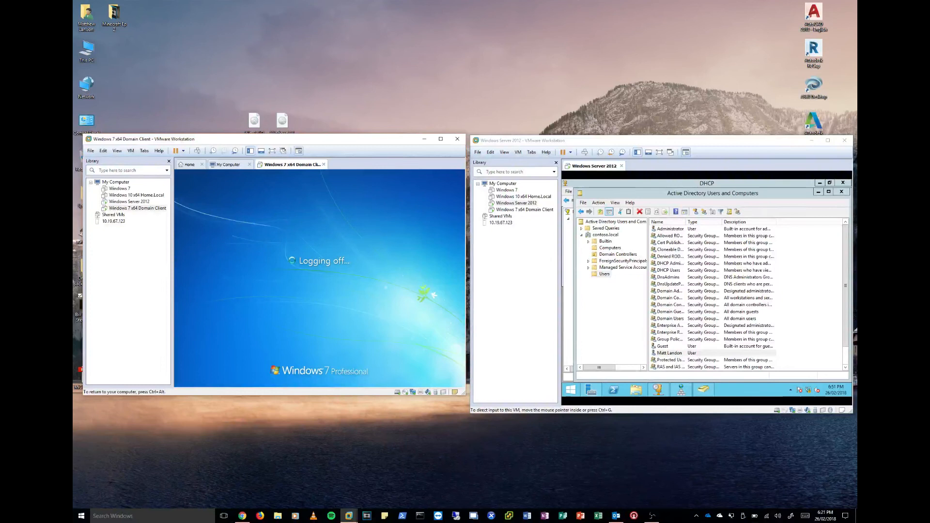
# - Try to snap the Windows 7 client and Windows Server 2012 windows side by side, each filling half the screen
pyautogui.press('super+Left')
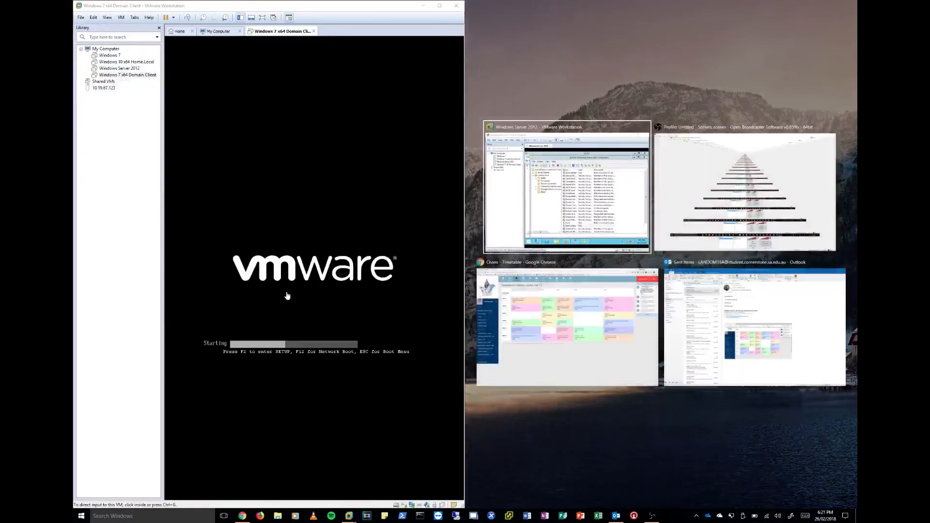
pyautogui.click(567, 194)
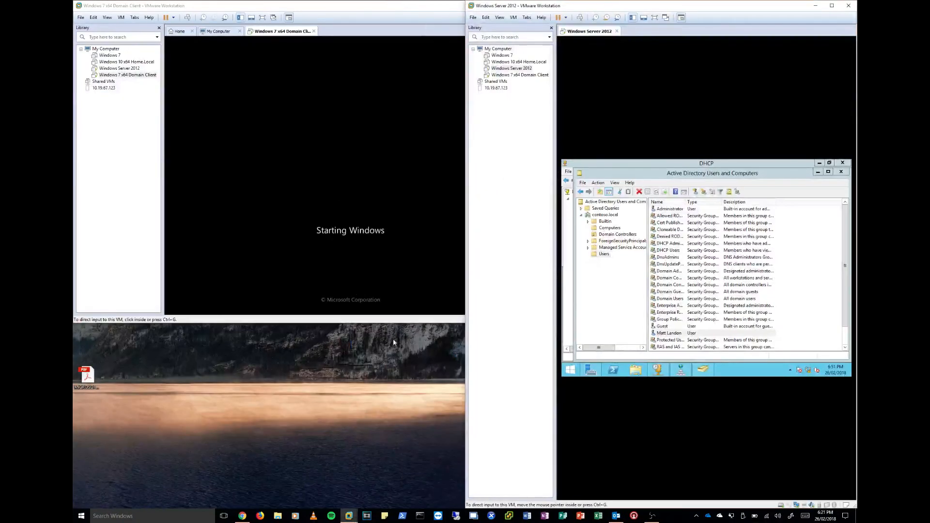
pyautogui.moveTo(242, 5); pyautogui.dragTo(73, 237)
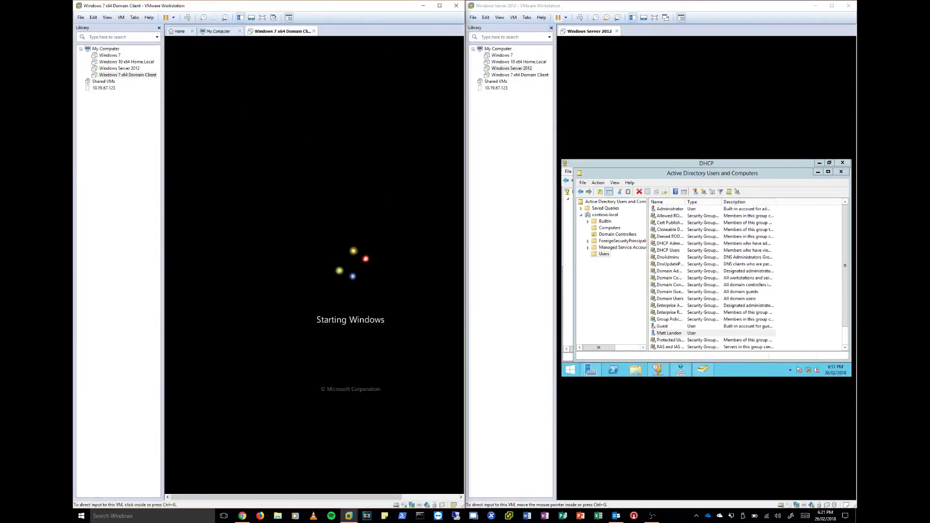
pyautogui.moveTo(327, 498); pyautogui.dragTo(345, 489)
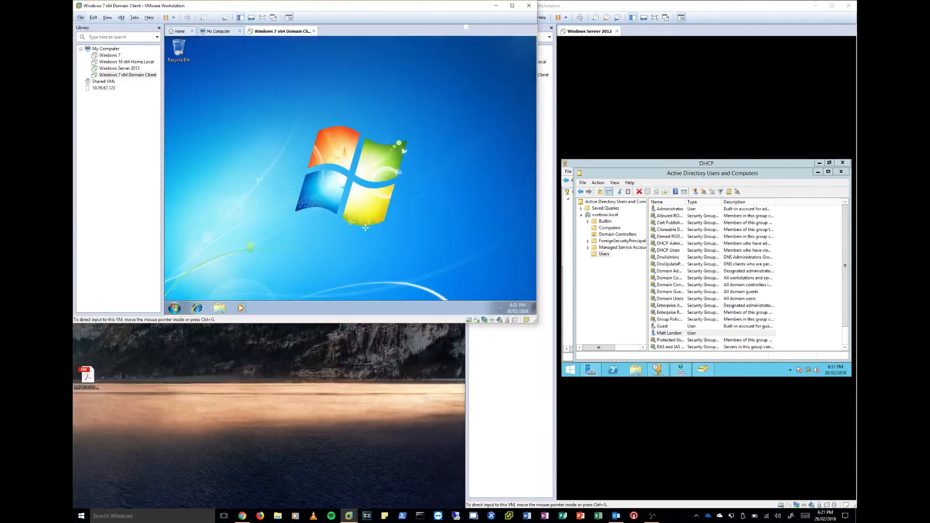
pyautogui.moveTo(307, 11); pyautogui.dragTo(73, 92)
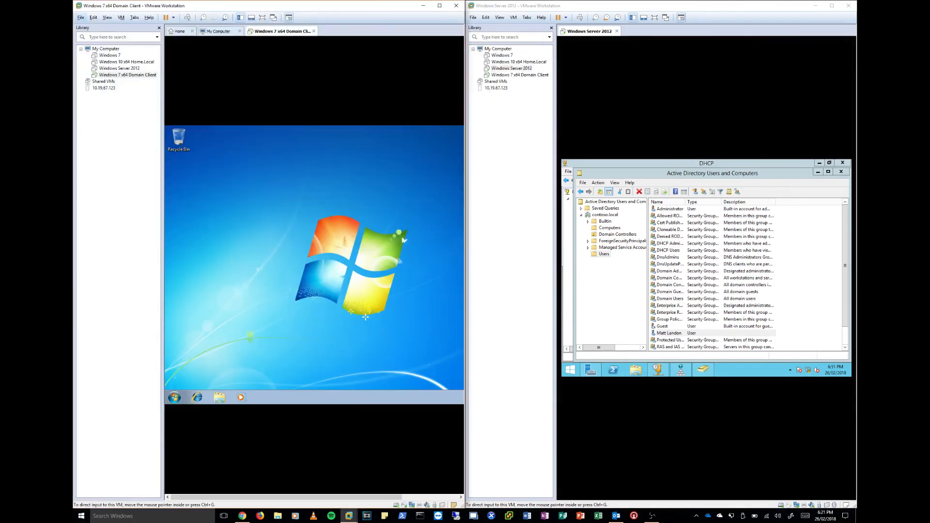
# - Resize and reposition the Windows 7 client and Windows Server 2012 windows as separate floating windows without overlap
pyautogui.moveTo(189, 11); pyautogui.dragTo(318, 93)
pyautogui.moveTo(439, 295); pyautogui.dragTo(487, 378)
pyautogui.moveTo(343, 90); pyautogui.dragTo(286, 45)
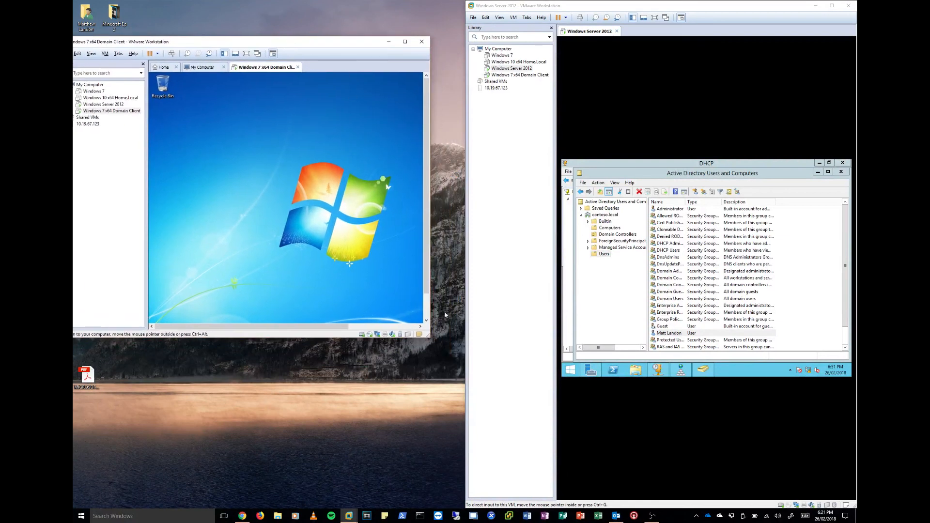
pyautogui.moveTo(427, 336); pyautogui.dragTo(523, 369)
pyautogui.moveTo(514, 329); pyautogui.dragTo(522, 328)
pyautogui.moveTo(602, 7); pyautogui.dragTo(575, 81)
pyautogui.moveTo(359, 46); pyautogui.dragTo(283, 52)
pyautogui.moveTo(622, 74); pyautogui.dragTo(665, 71)
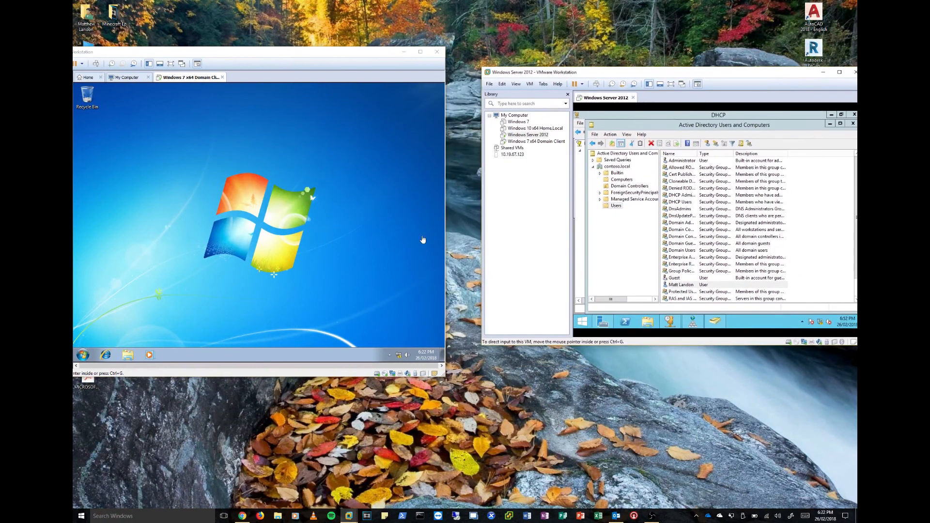
# - Open the computer name and domain change settings from the Windows 7 client's system properties
pyautogui.click(81, 356)
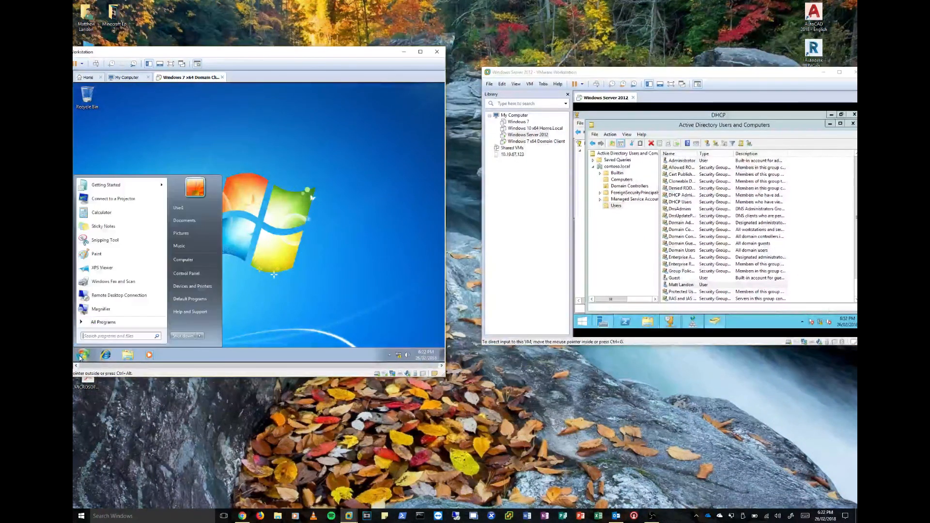
pyautogui.rightClick(177, 260)
pyautogui.click(198, 320)
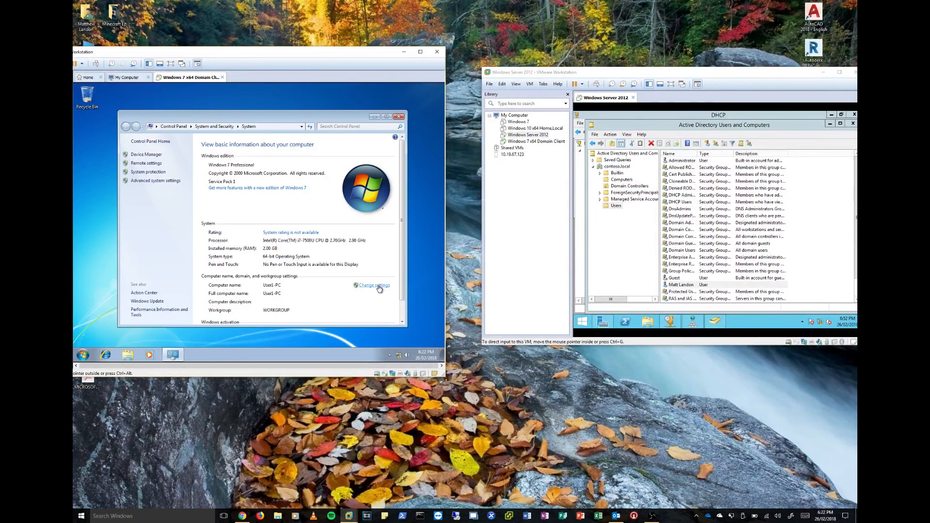
pyautogui.click(378, 287)
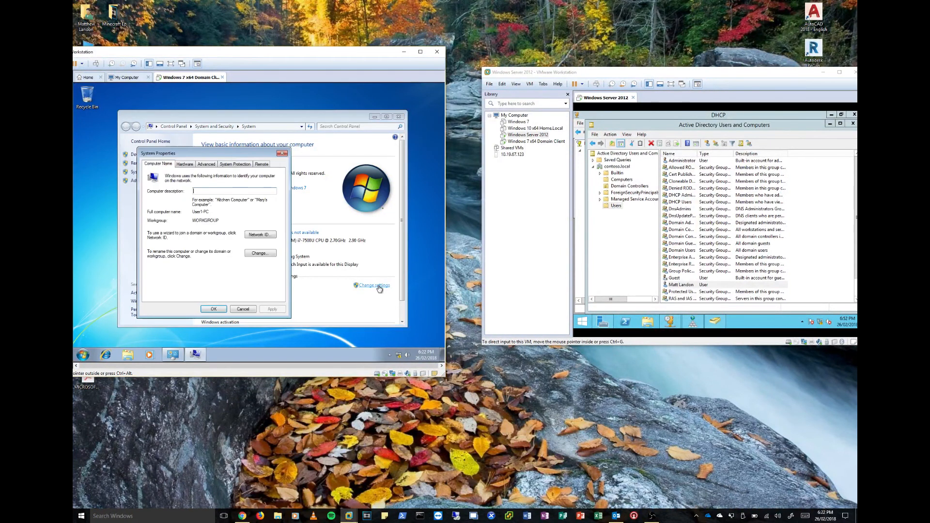
pyautogui.click(261, 254)
# - Join the Windows 7 client to the contoso domain, authorizing with the Administrator account and its password
pyautogui.click(155, 249)
pyautogui.click(159, 256)
pyautogui.write('contoso')
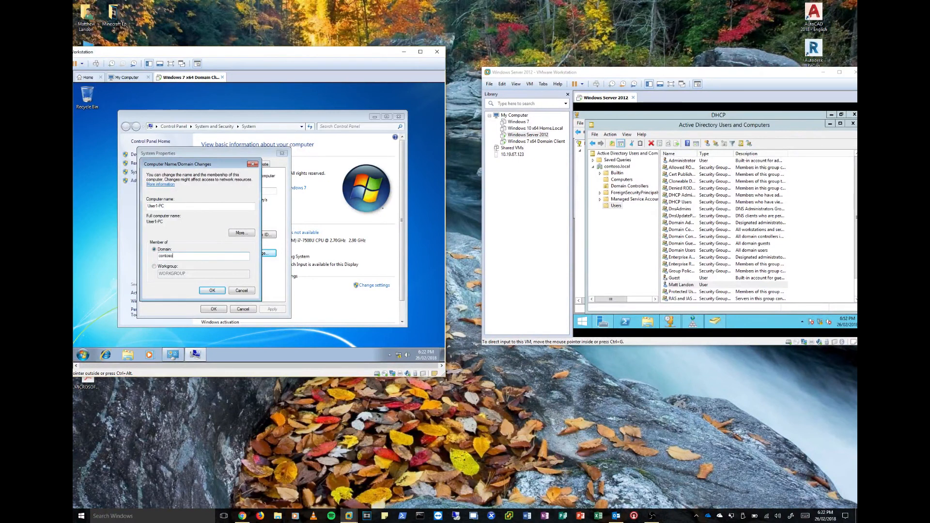
pyautogui.press('Return')
pyautogui.write('Administrator')
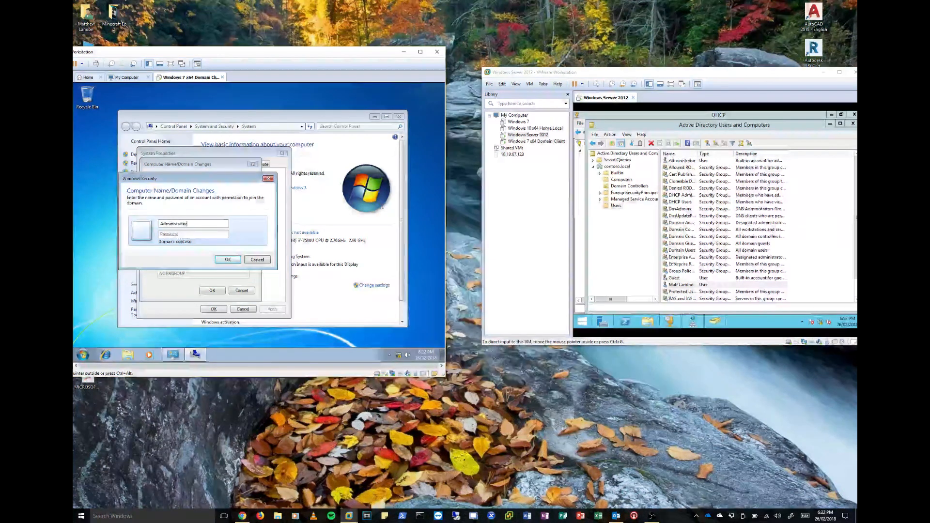
pyautogui.press('Tab')
pyautogui.write('P')
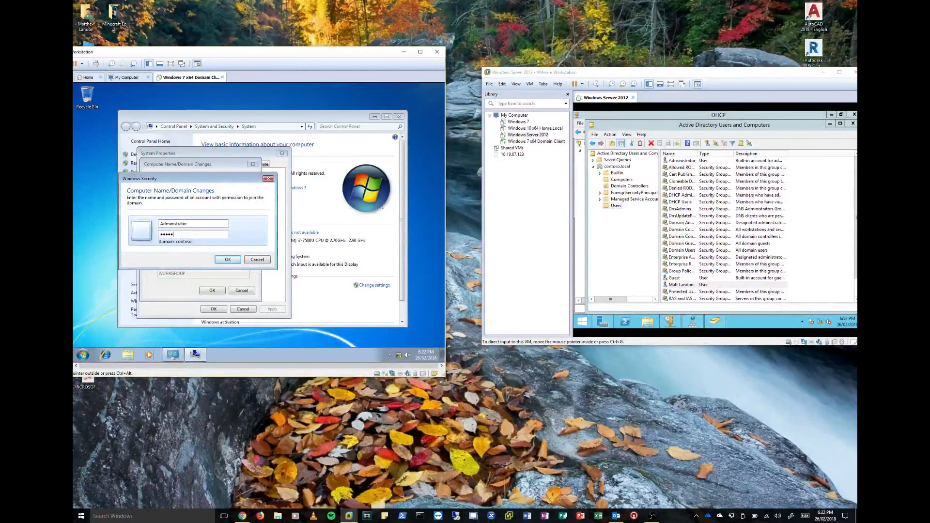
pyautogui.press('Return')
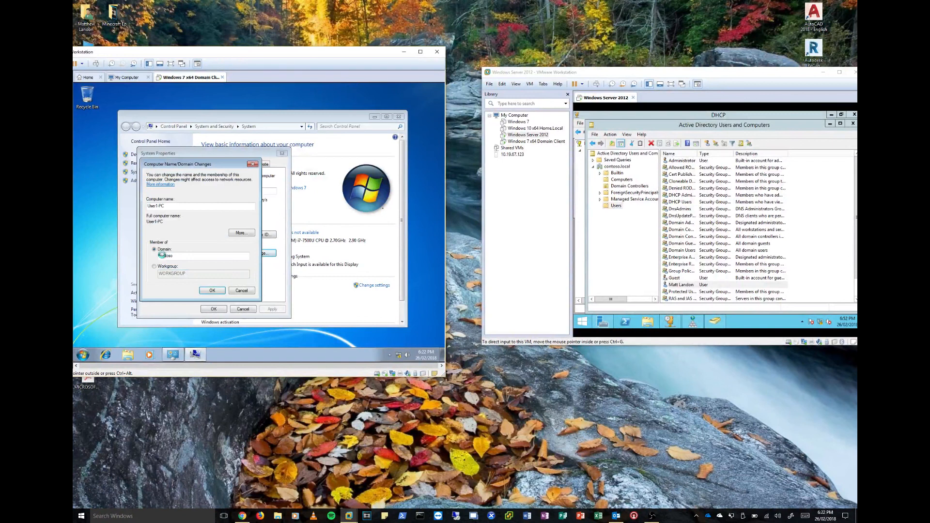
# - Display the Computers container on the server, and restart the Windows 7 client to apply the domain change
pyautogui.click(606, 180)
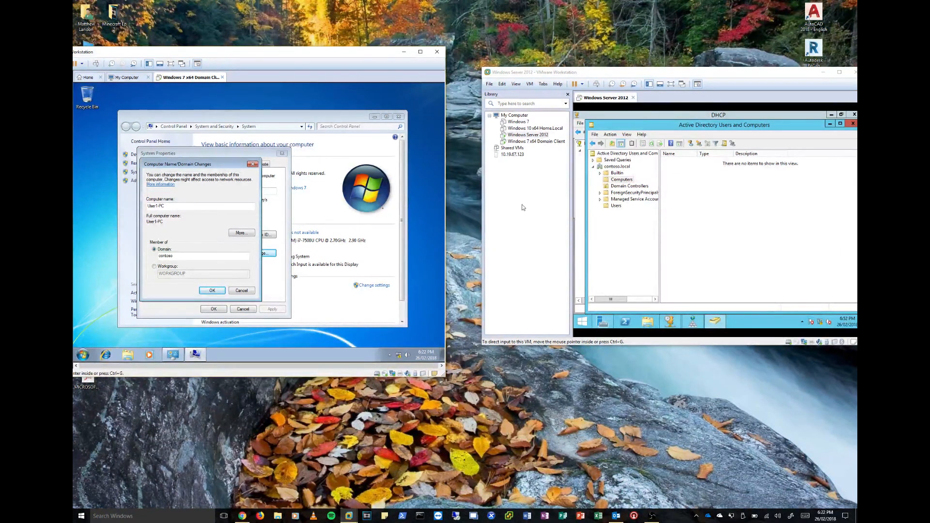
pyautogui.moveTo(400, 359)
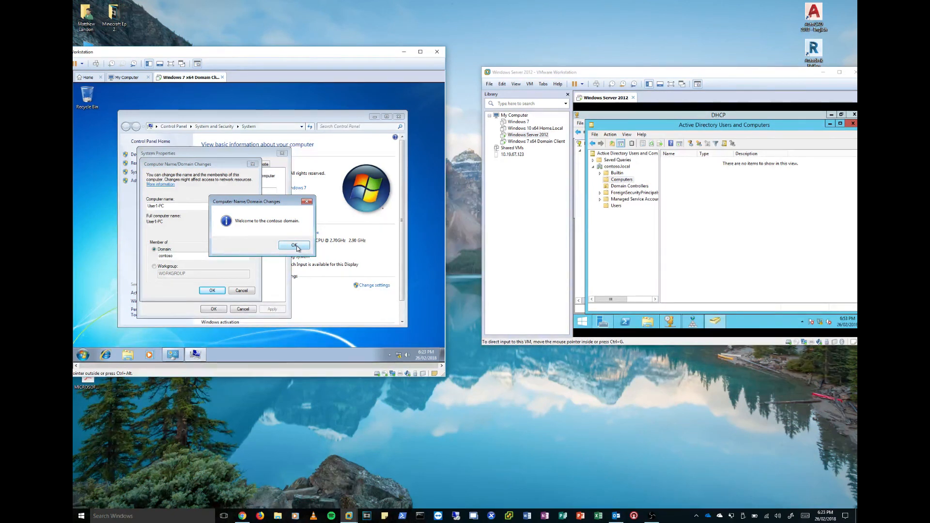
pyautogui.click(296, 247)
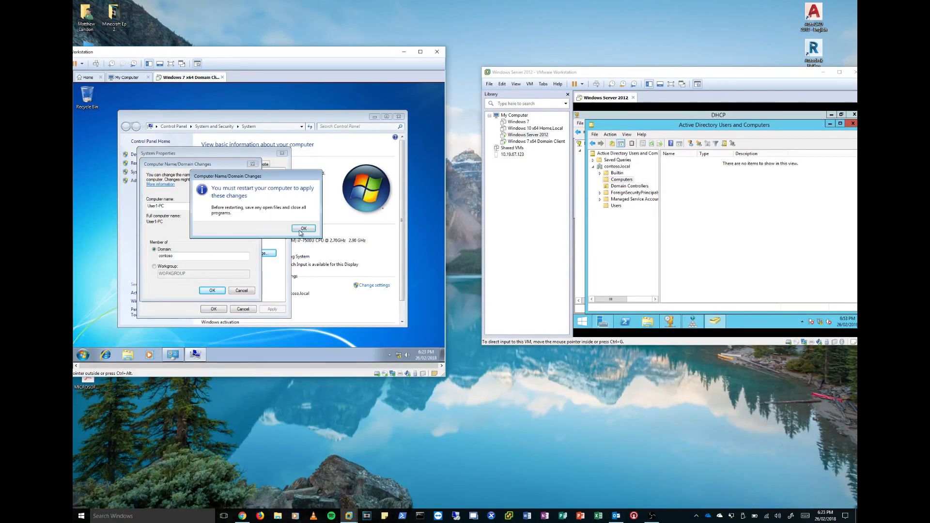
pyautogui.click(300, 231)
pyautogui.click(216, 311)
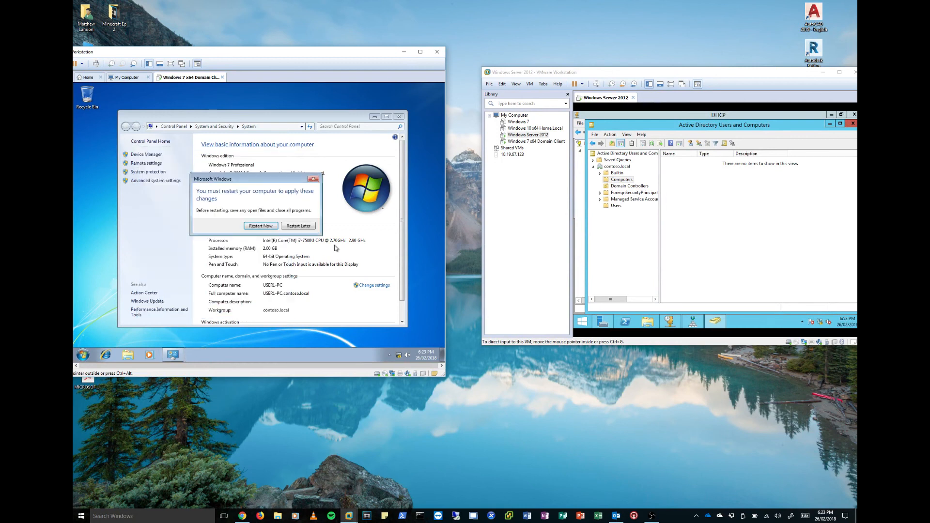
pyautogui.click(261, 226)
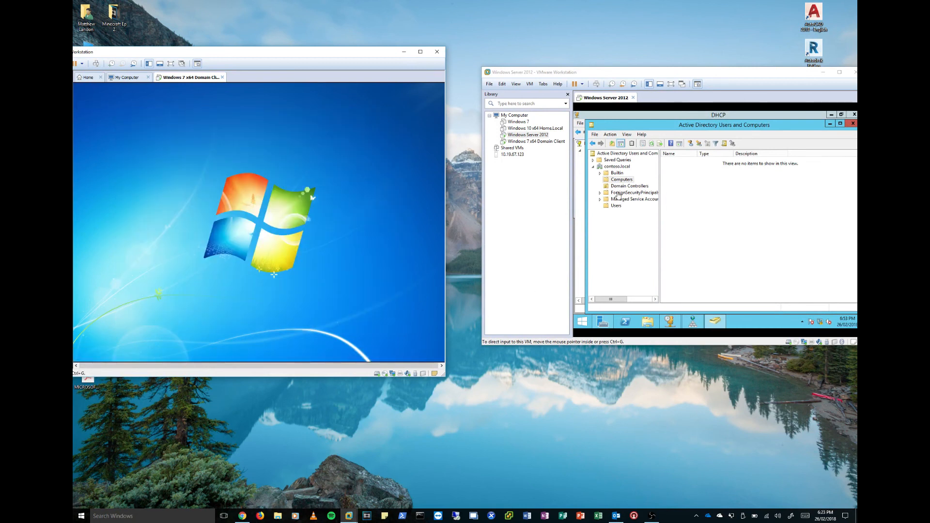
# - Reload the server's Computers container to check for the joined client, and maximize the Active Directory Users and Computers window
pyautogui.click(622, 180)
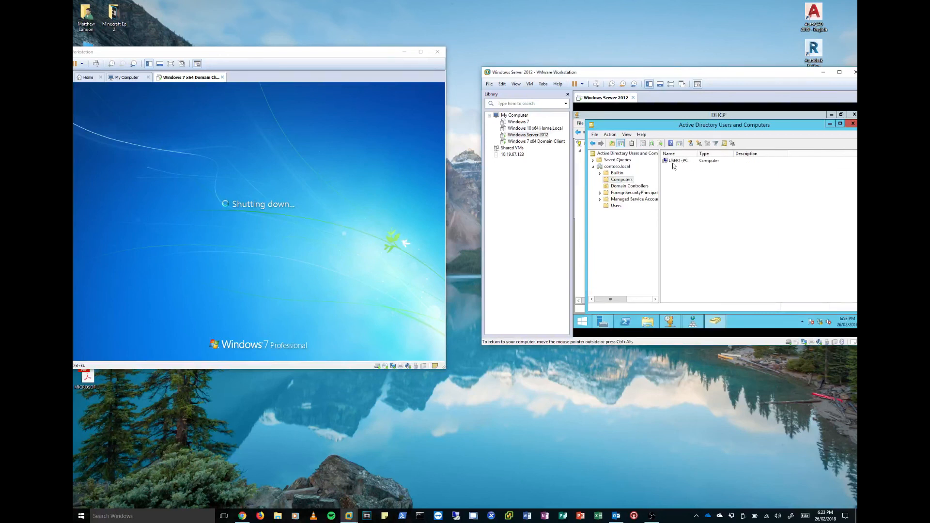
pyautogui.click(840, 123)
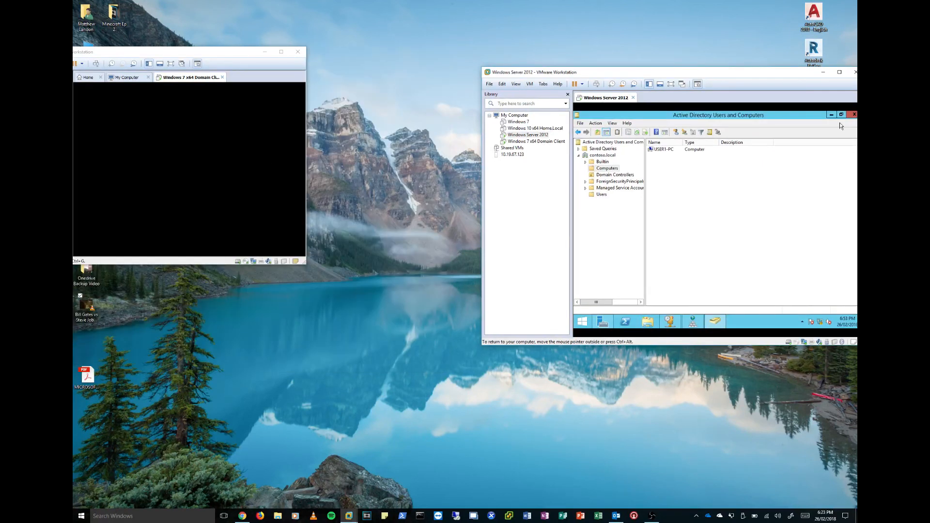
# - Reposition the two virtual machine windows side by side and make the Windows Server 2012 window taller
pyautogui.moveTo(185, 54)
pyautogui.mouseDown()
pyautogui.moveTo(214, 54)
pyautogui.moveTo(204, 55)
pyautogui.mouseUp()
pyautogui.moveTo(541, 71)
pyautogui.mouseDown()
pyautogui.moveTo(510, 49)
pyautogui.moveTo(528, 61)
pyautogui.mouseUp()
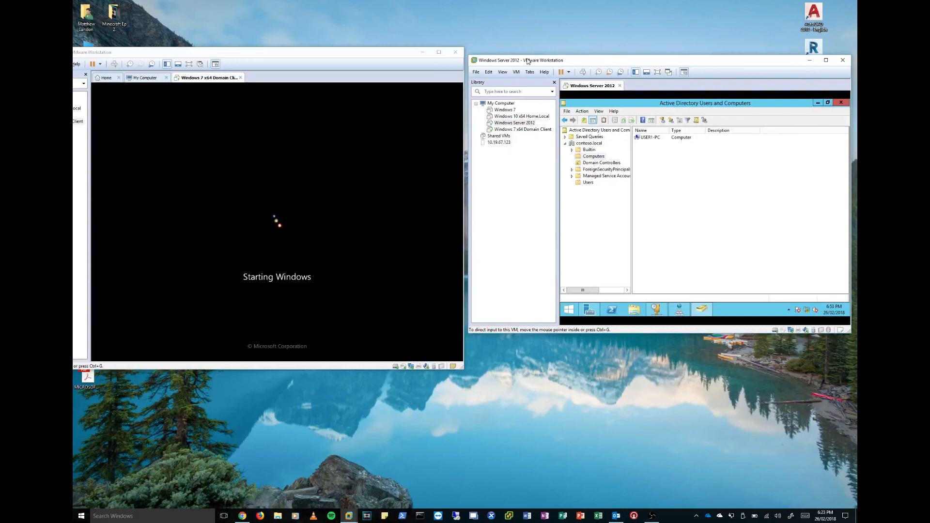
pyautogui.moveTo(650, 334); pyautogui.dragTo(658, 413)
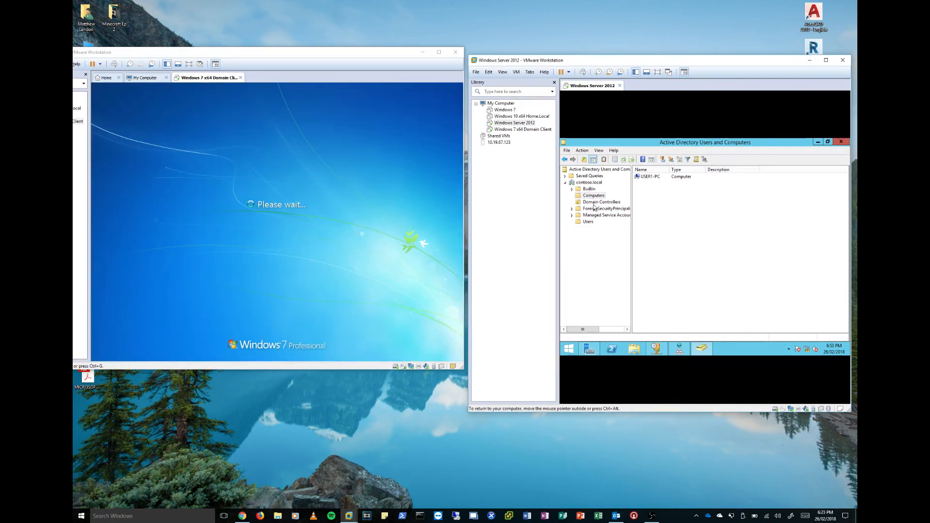
# - Log on to the Windows 7 client as the domain user with the account's username and password, postponing the VMware Tools log-off
pyautogui.click(197, 221)
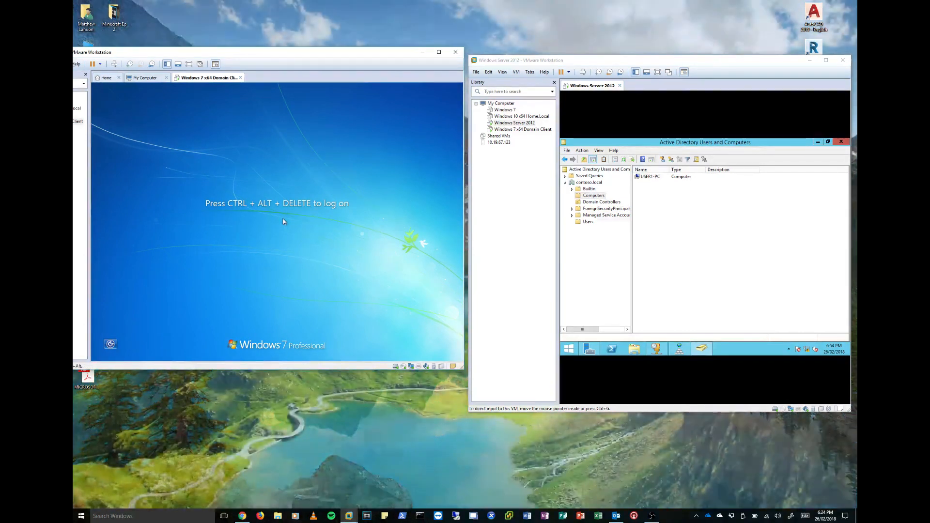
pyautogui.press('ctrl+alt+Insert')
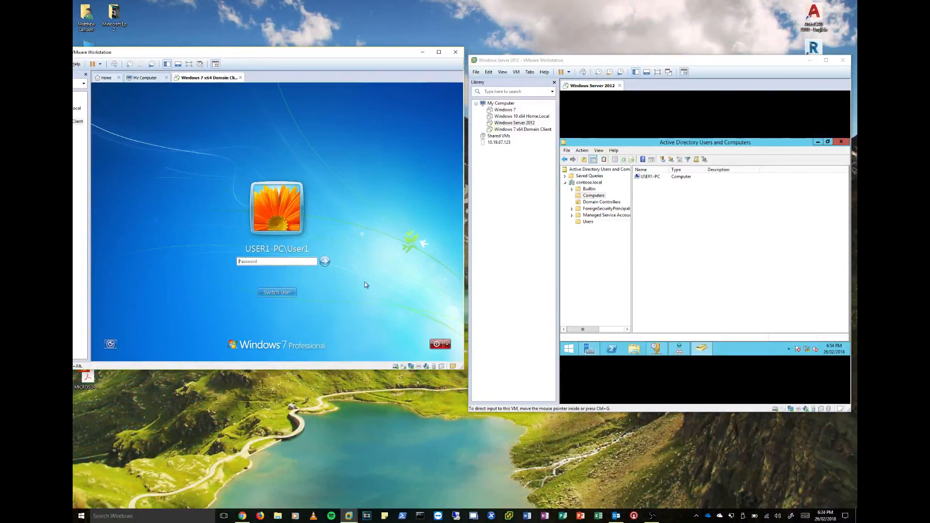
pyautogui.click(273, 295)
pyautogui.click(304, 248)
pyautogui.press('Tab')
pyautogui.write('•••')
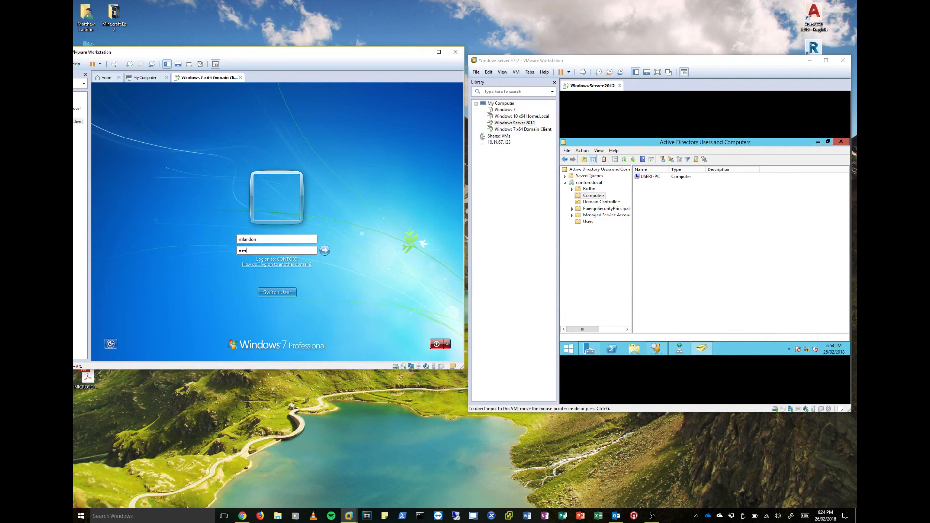
pyautogui.write('•••••••••')
pyautogui.press('Return')
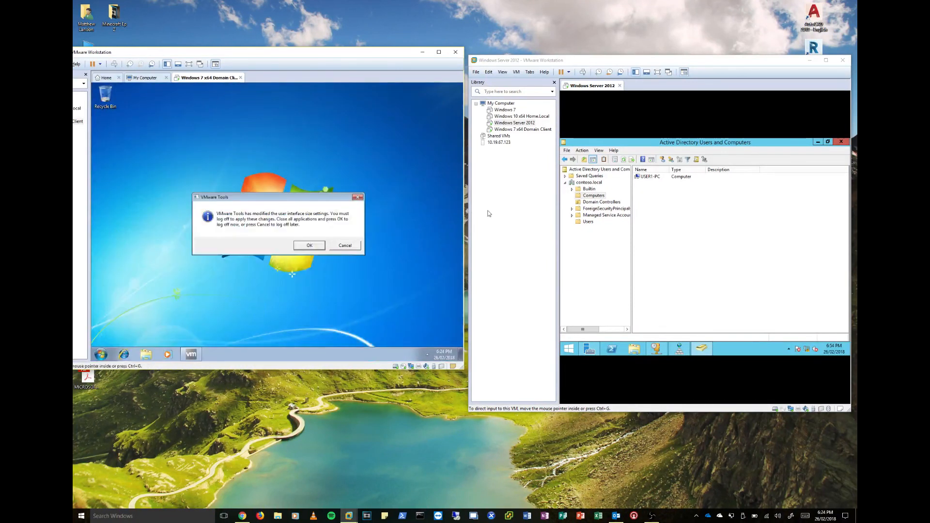
pyautogui.click(346, 247)
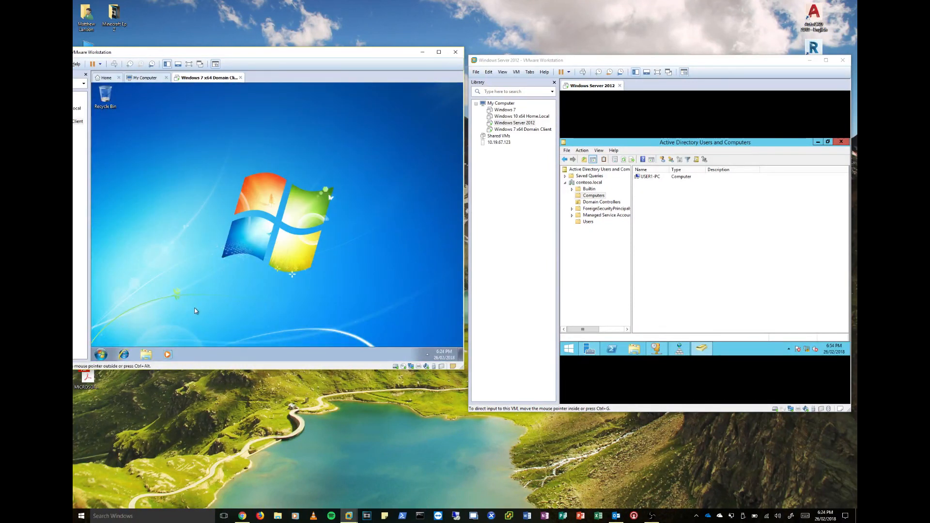
# - Examine the computer name and domain membership in the Windows 7 client's system properties
pyautogui.click(101, 354)
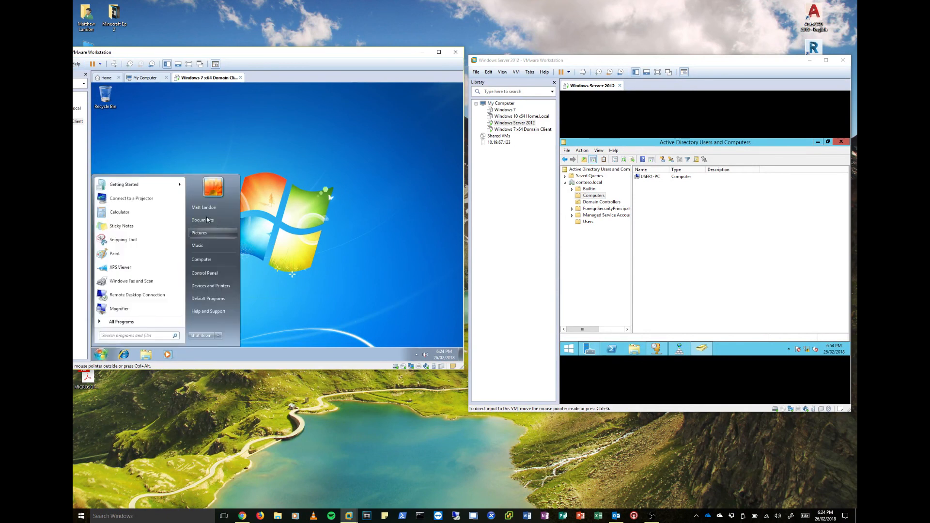
pyautogui.rightClick(208, 259)
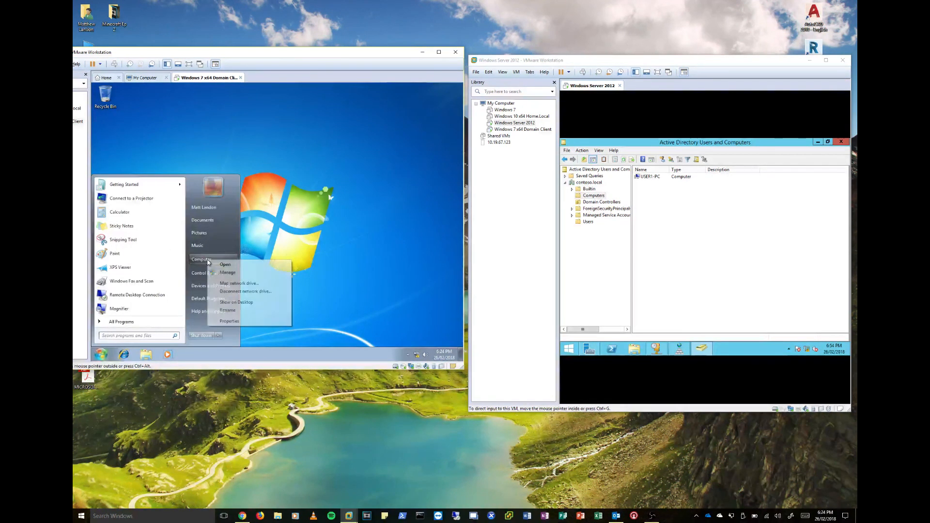
pyautogui.click(228, 322)
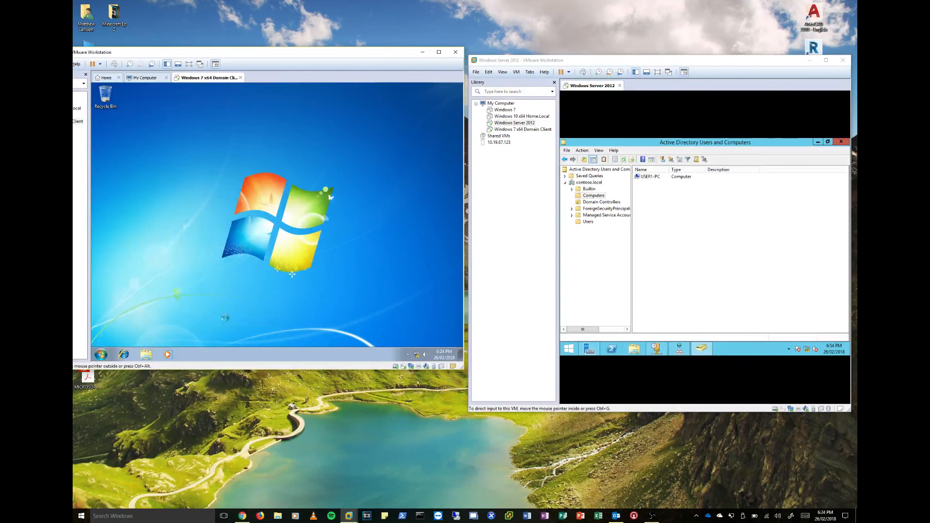
pyautogui.scroll(-1, 284, 274)
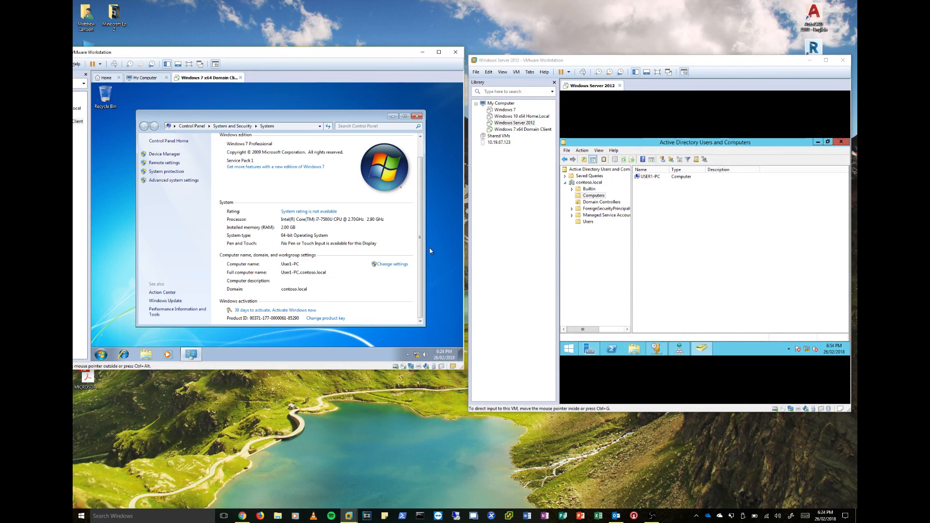
# - Minimize the Windows 7 client's System window and show the desktop on Windows Server 2012
pyautogui.click(393, 117)
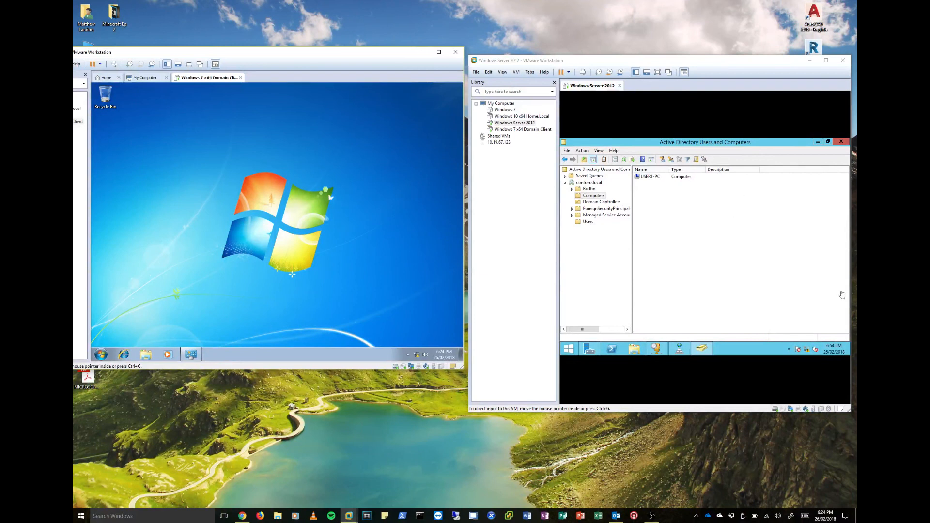
pyautogui.click(846, 348)
pyautogui.click(850, 349)
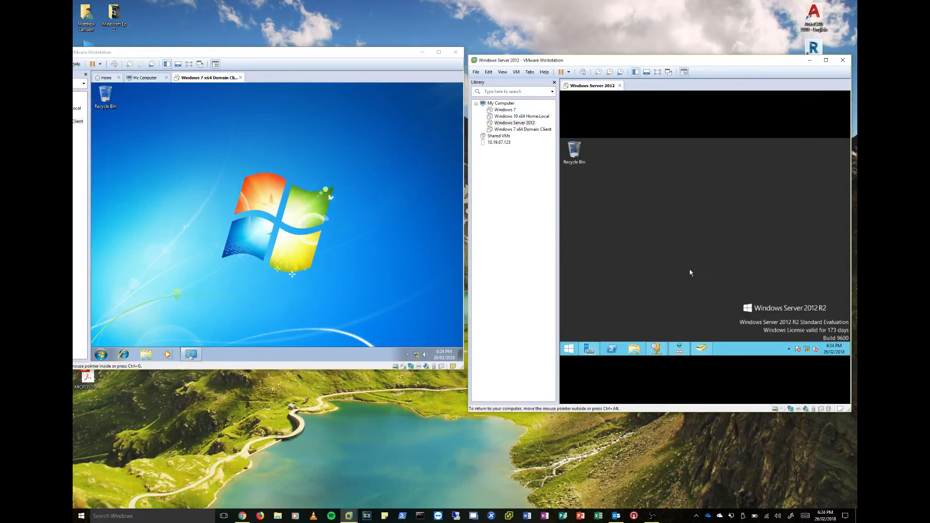